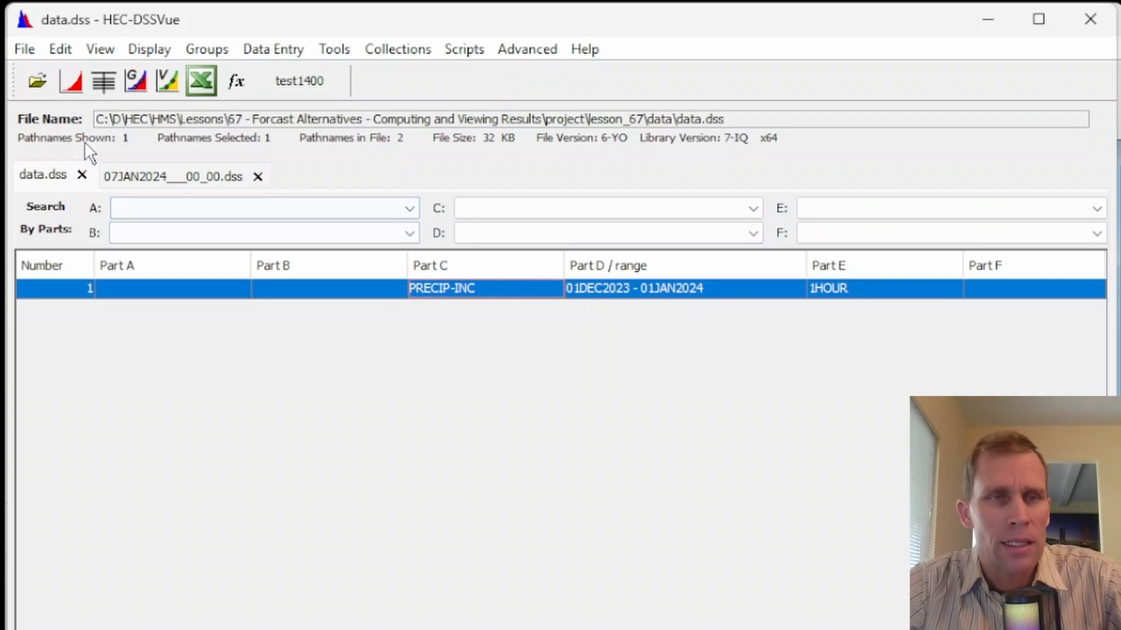
Plot the hourly PRECIP-INC record from data.dss to review the precipitation series, and close the plot.
left_click(70, 81)
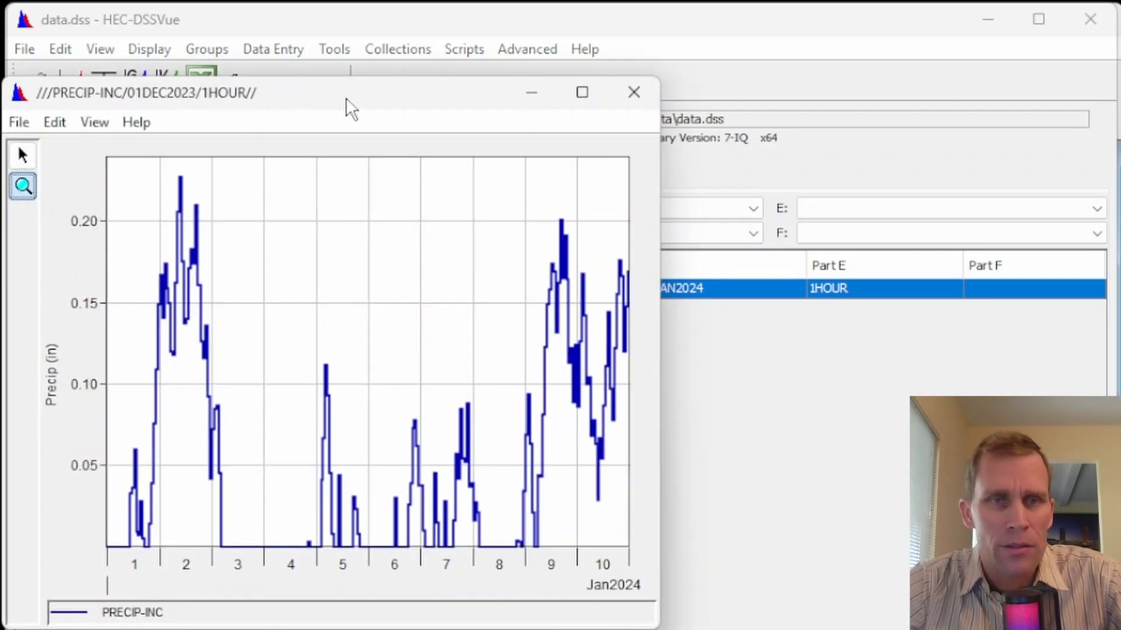
left_click_drag(350, 108, 453, 108)
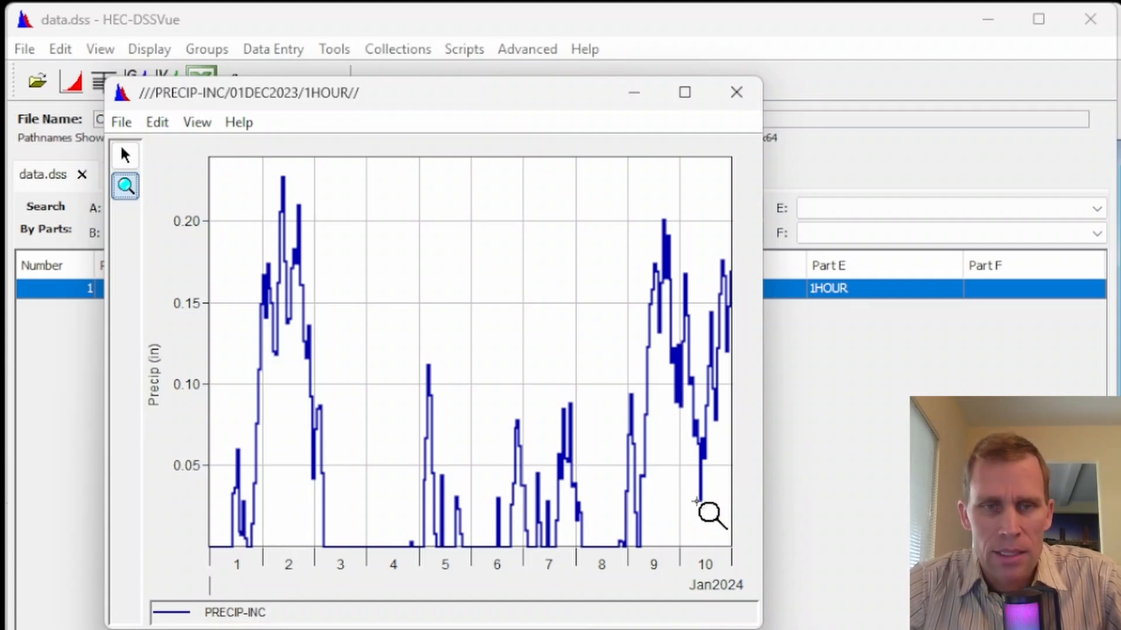
left_click(736, 93)
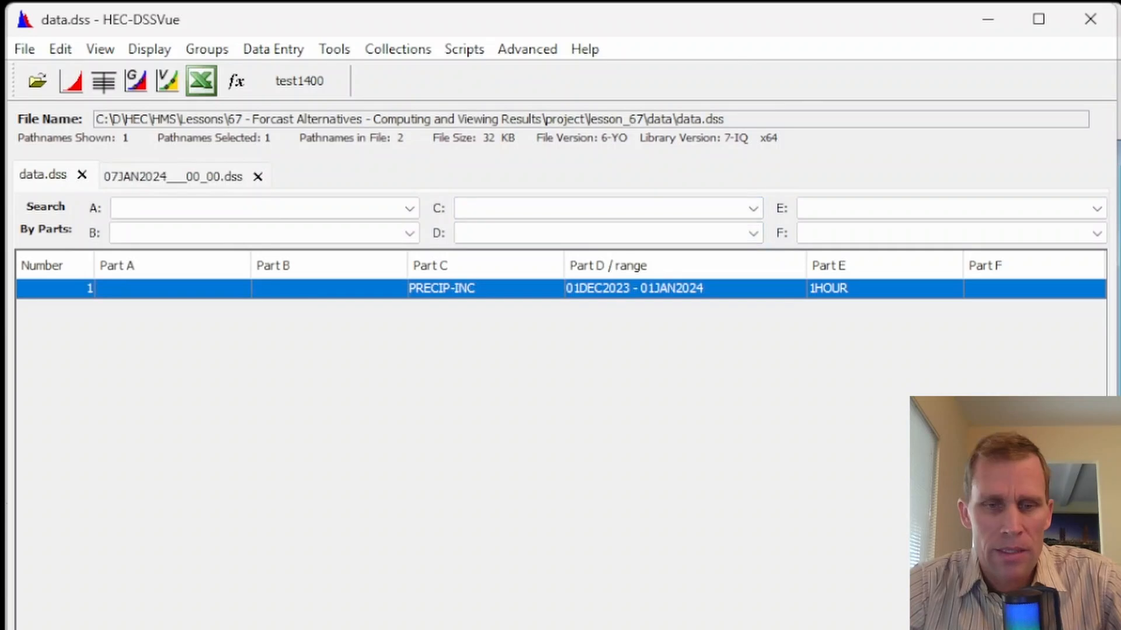
Switch to HEC-HMS and expand the project's simulation runs and forecast alternatives among its computes.
key("alt+Tab")
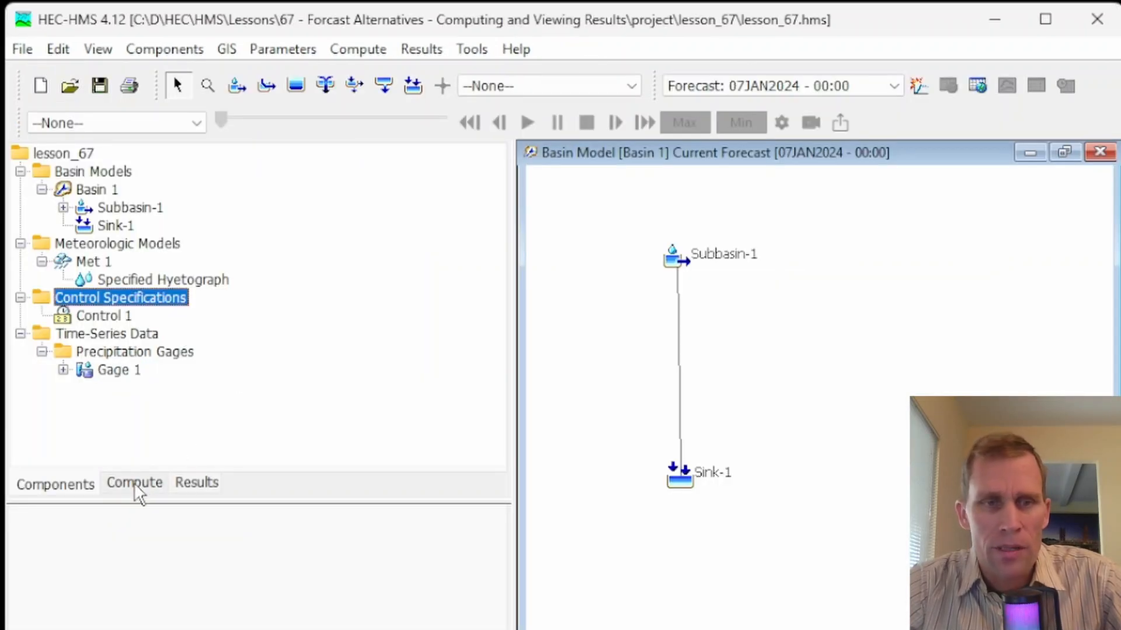
left_click(136, 486)
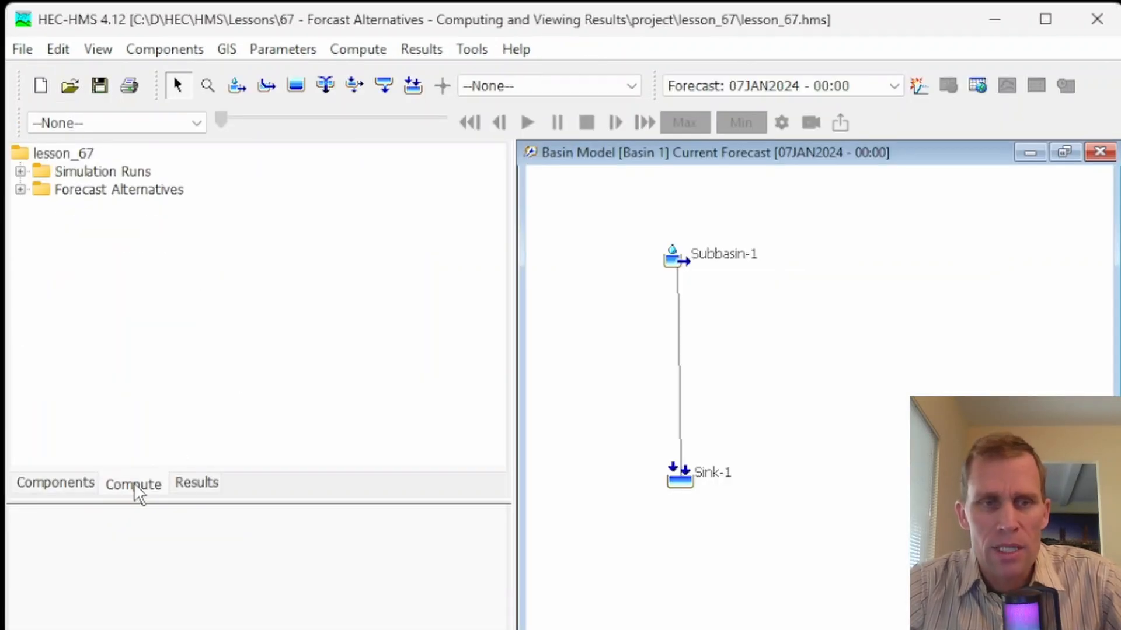
left_click(20, 171)
left_click(20, 208)
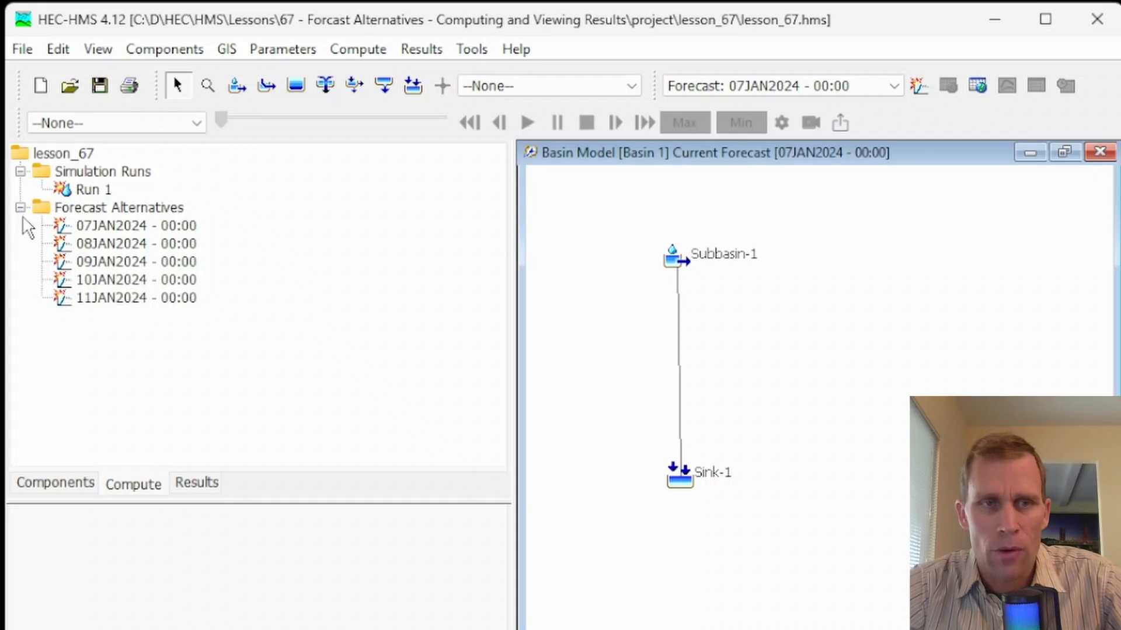
Copy the name of the 11JAN2024 - 00:00 forecast alternative through its rename dialog, leaving the name as it is.
left_click(120, 298)
right_click(120, 299)
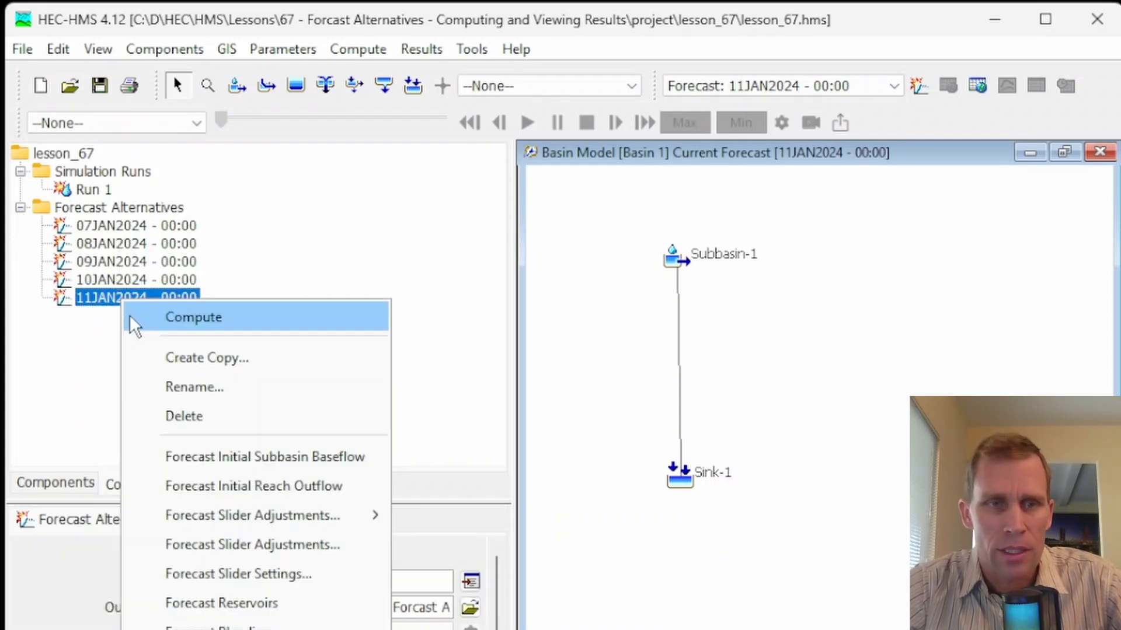
left_click(191, 388)
key("Return")
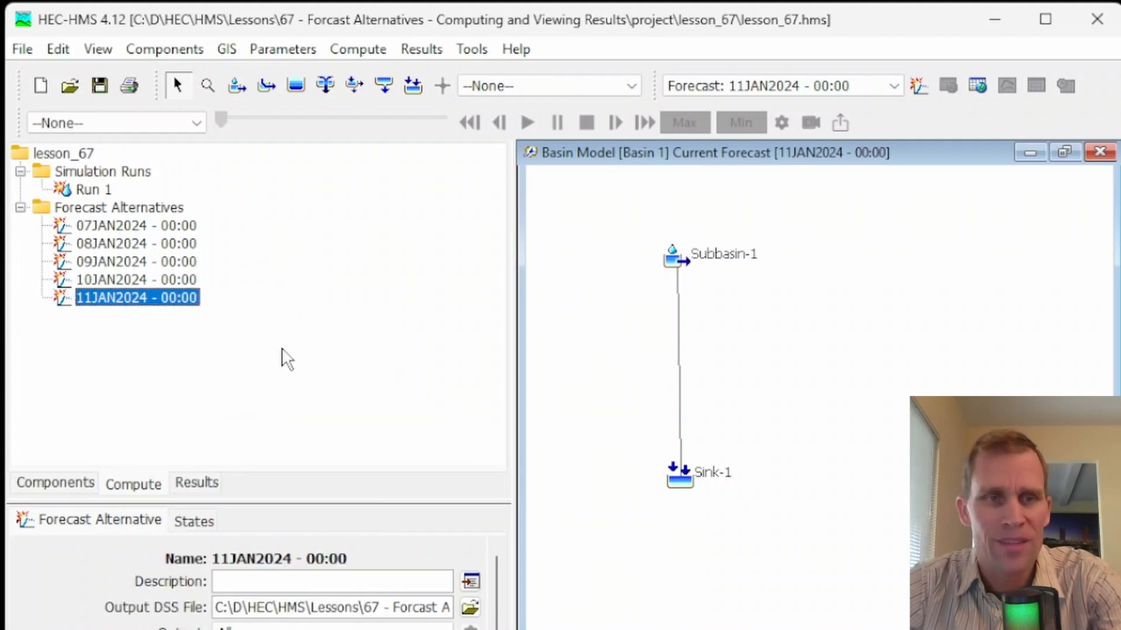
Start a new forecast alternative from the Forecast Alternative Manager and name it 12JAN2024 - 00:00.
left_click(382, 50)
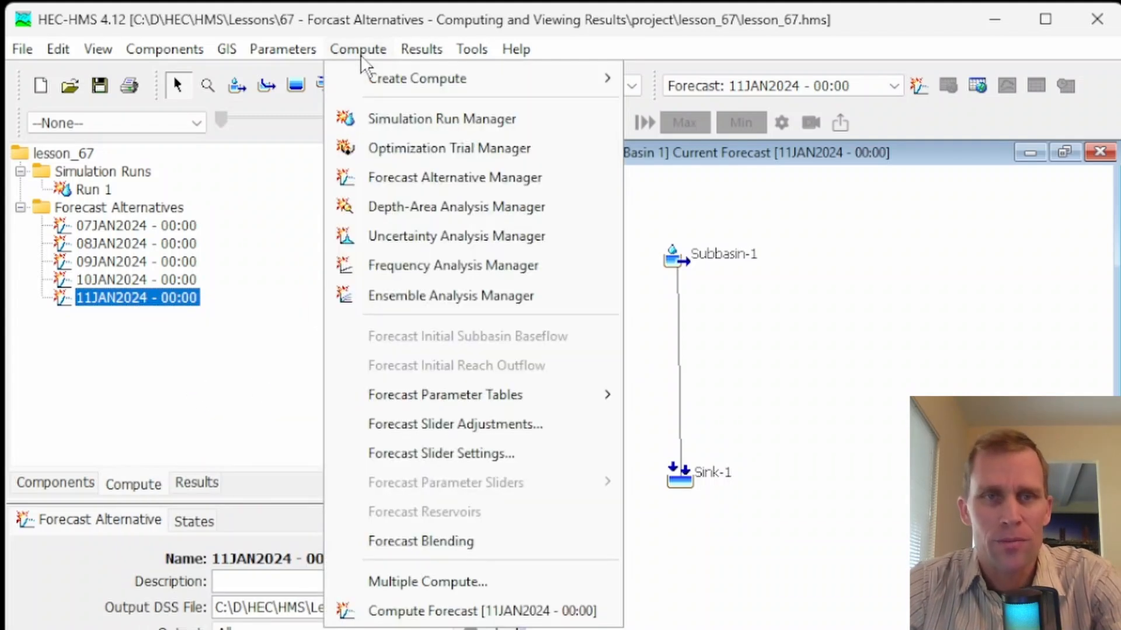
mouse_move(386, 88)
left_click(412, 178)
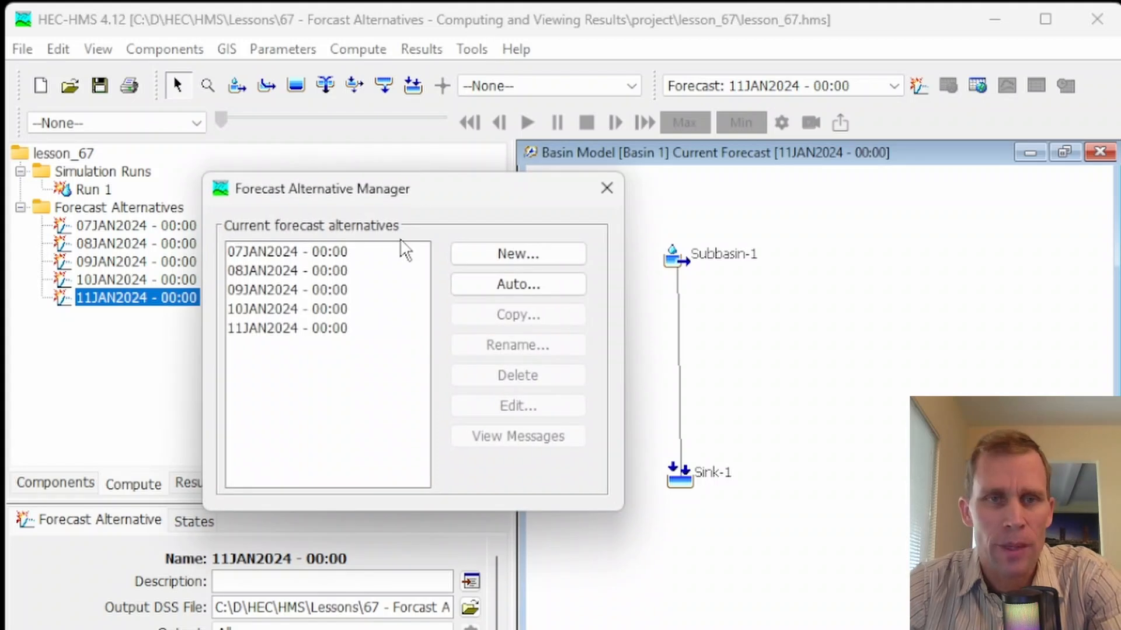
left_click(495, 257)
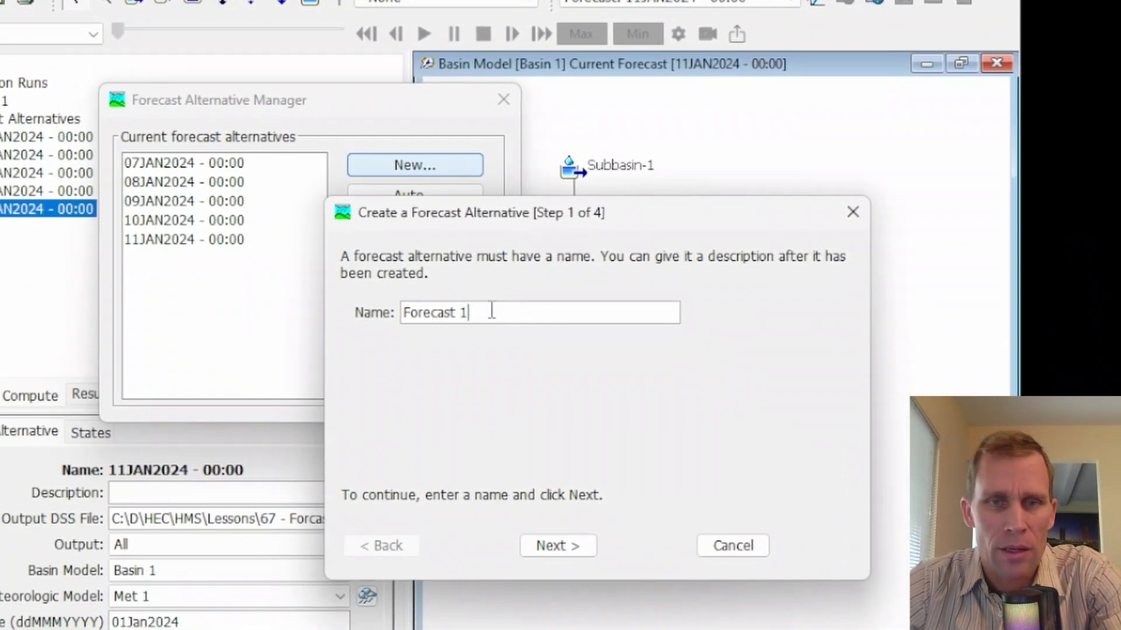
left_click_drag(491, 310, 370, 310)
key("ctrl+v")
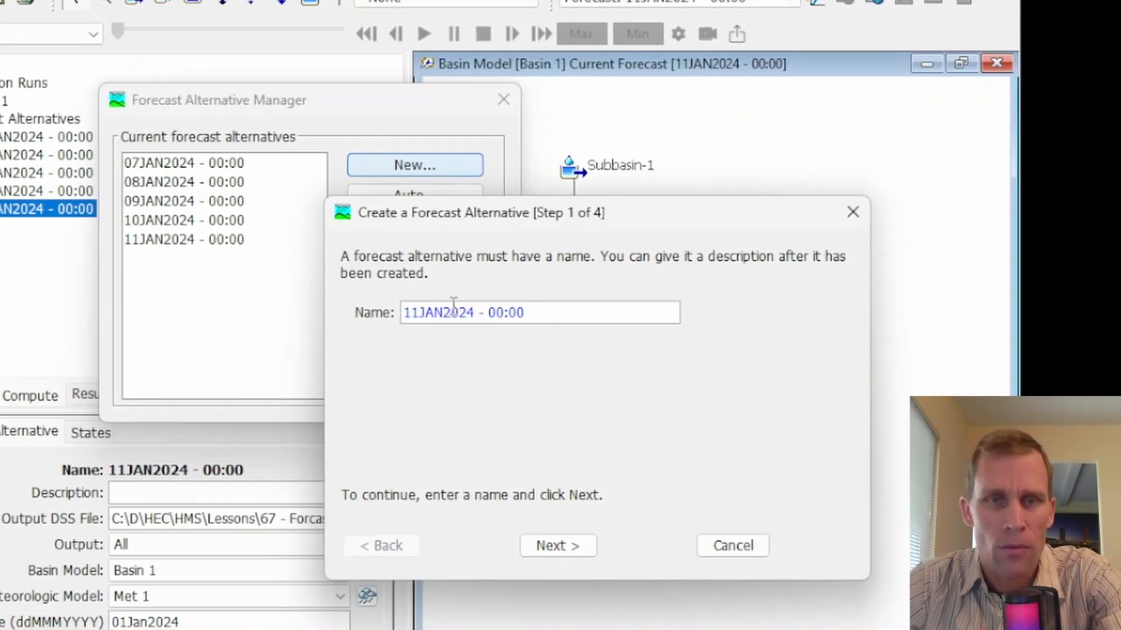
left_click(423, 312)
key("BackSpace")
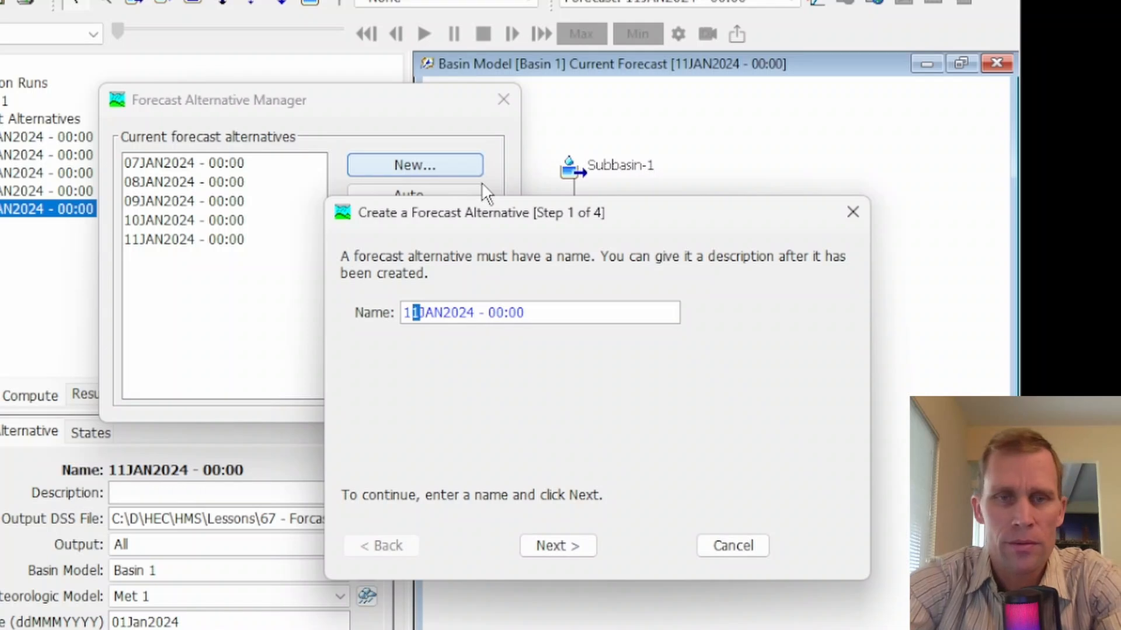
type("2")
left_click(557, 548)
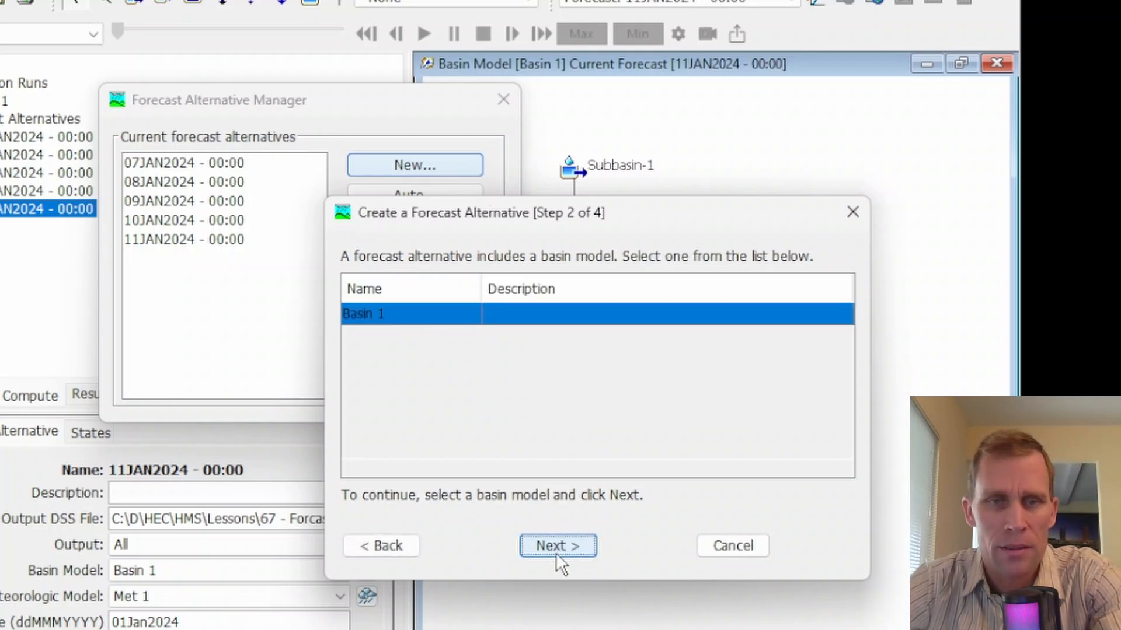
Finish creating the forecast alternative with Basin 1, Met 1 and a 1 Hour time interval, and close the manager.
left_click(558, 540)
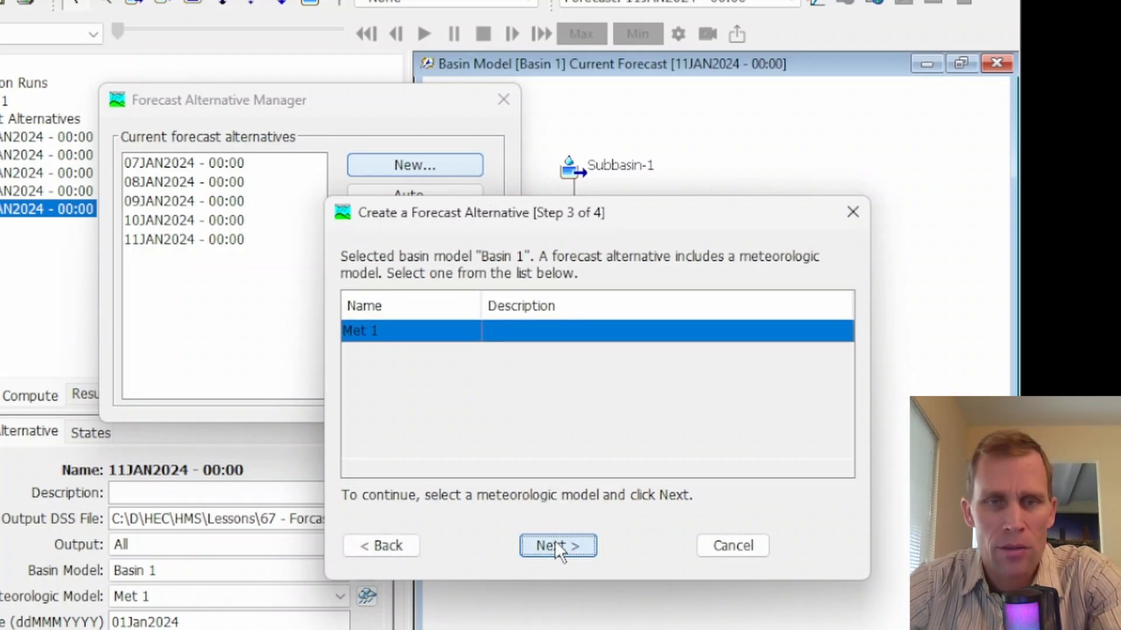
left_click(554, 540)
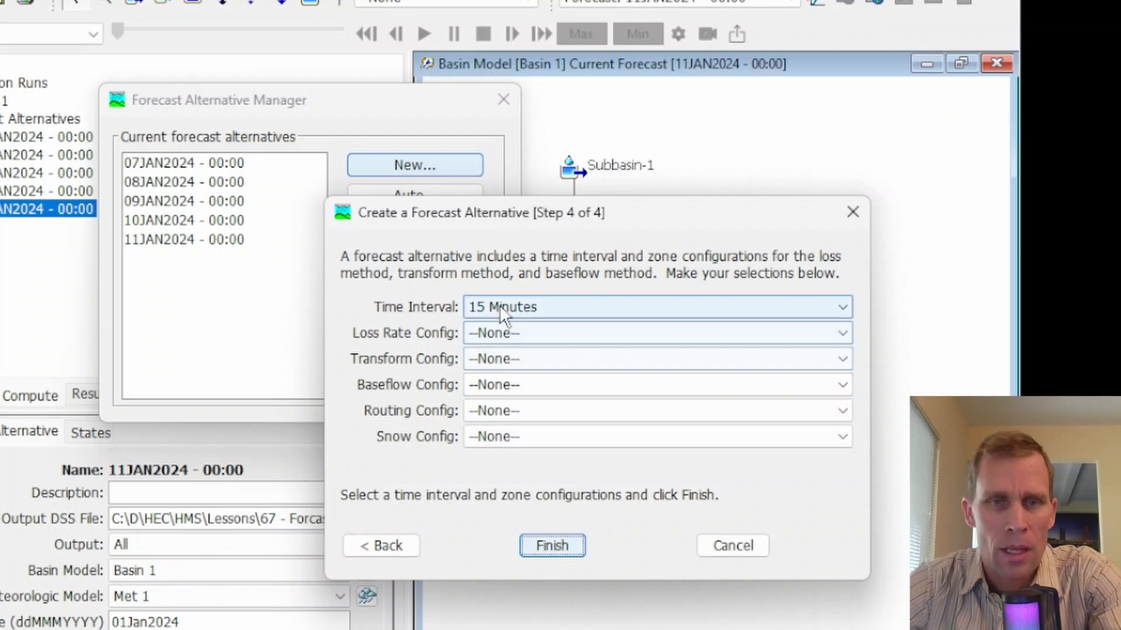
left_click(531, 304)
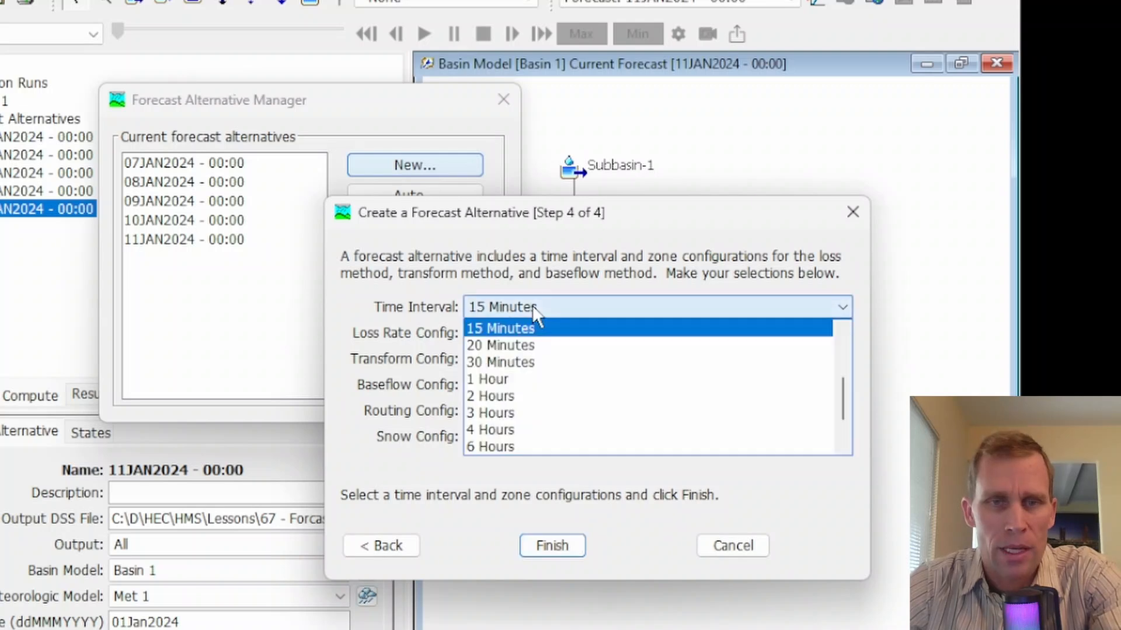
left_click(520, 380)
left_click(545, 546)
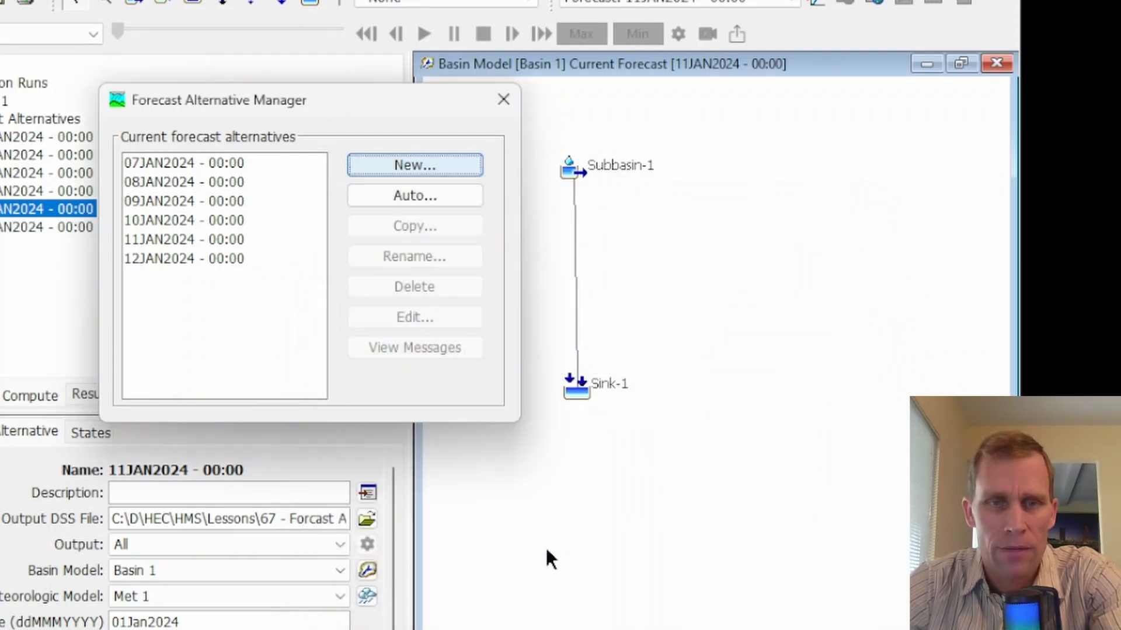
left_click(196, 259)
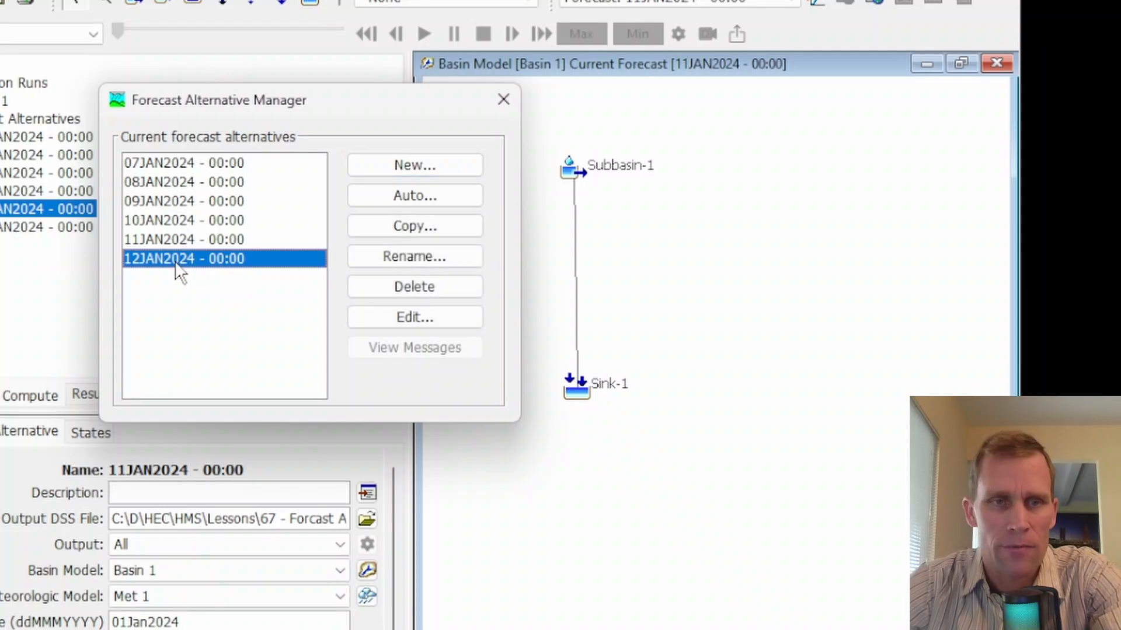
left_click(504, 99)
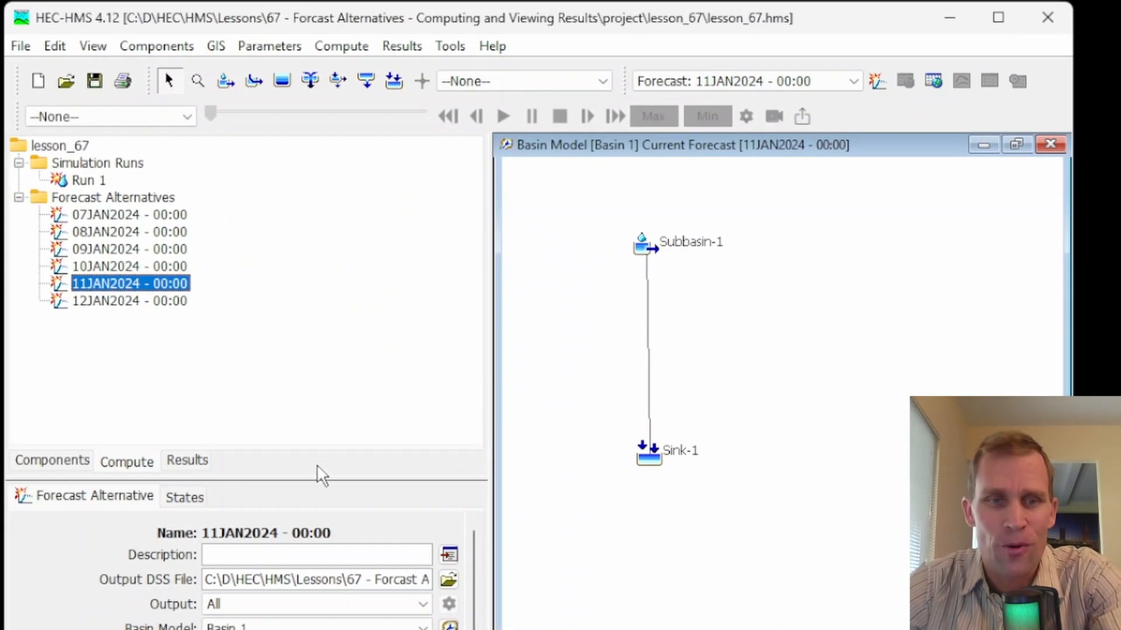
For the 12JAN2024 - 00:00 alternative, set the start to 01Jan2024 00:00, forecast date to 12Jan2024 and end date to 13Jan2024.
left_click_drag(350, 435, 347, 362)
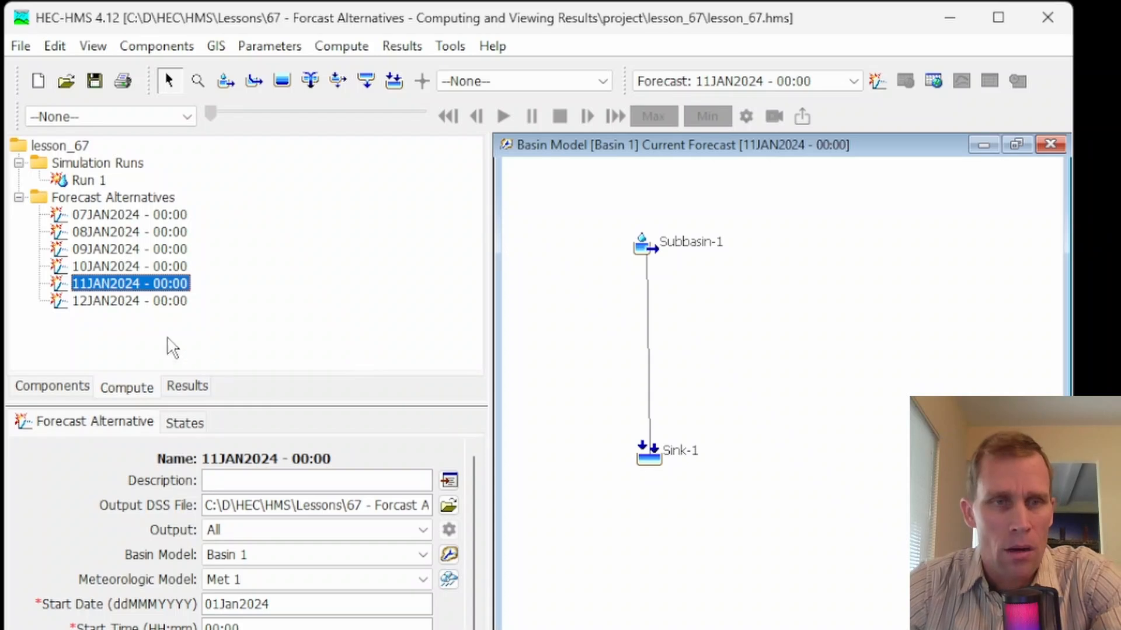
left_click(117, 302)
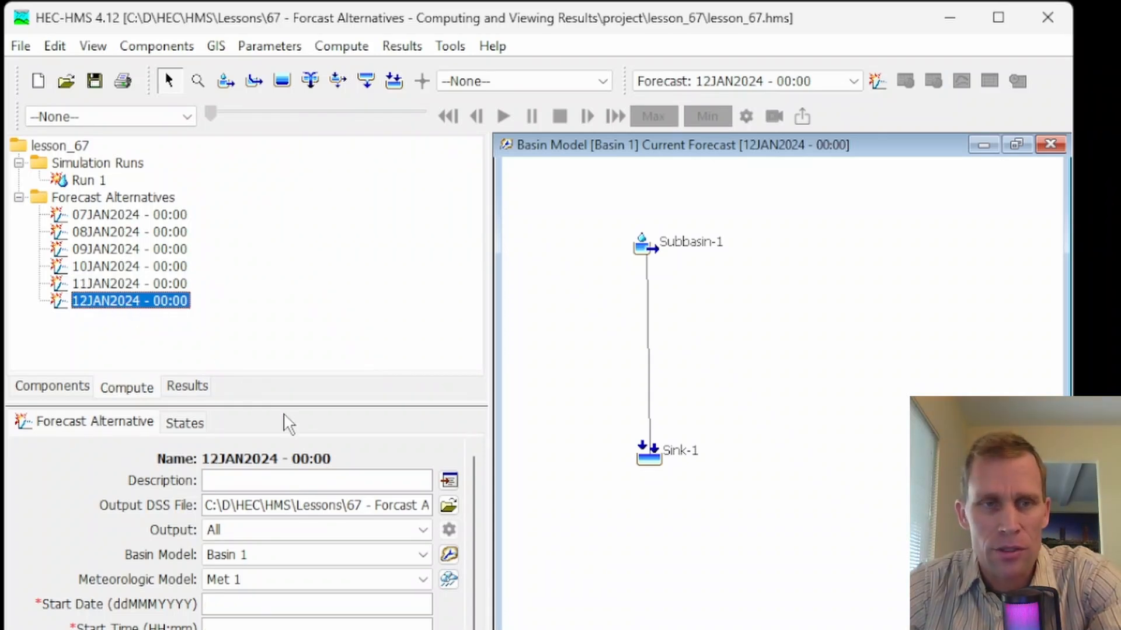
scroll(292, 534, "down", 4)
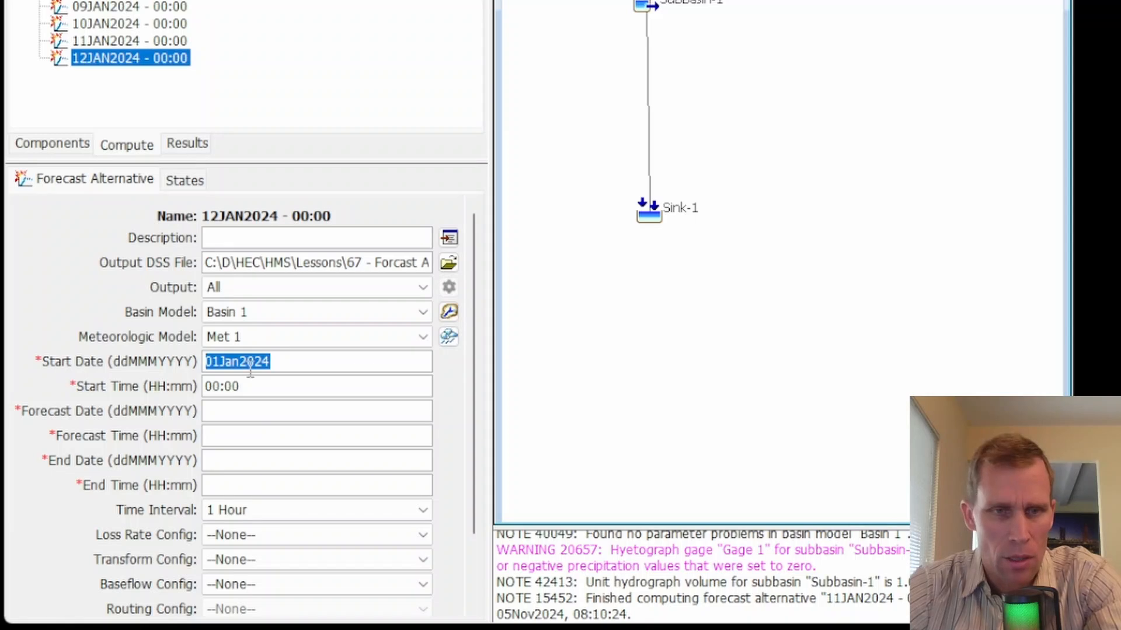
left_click(245, 409)
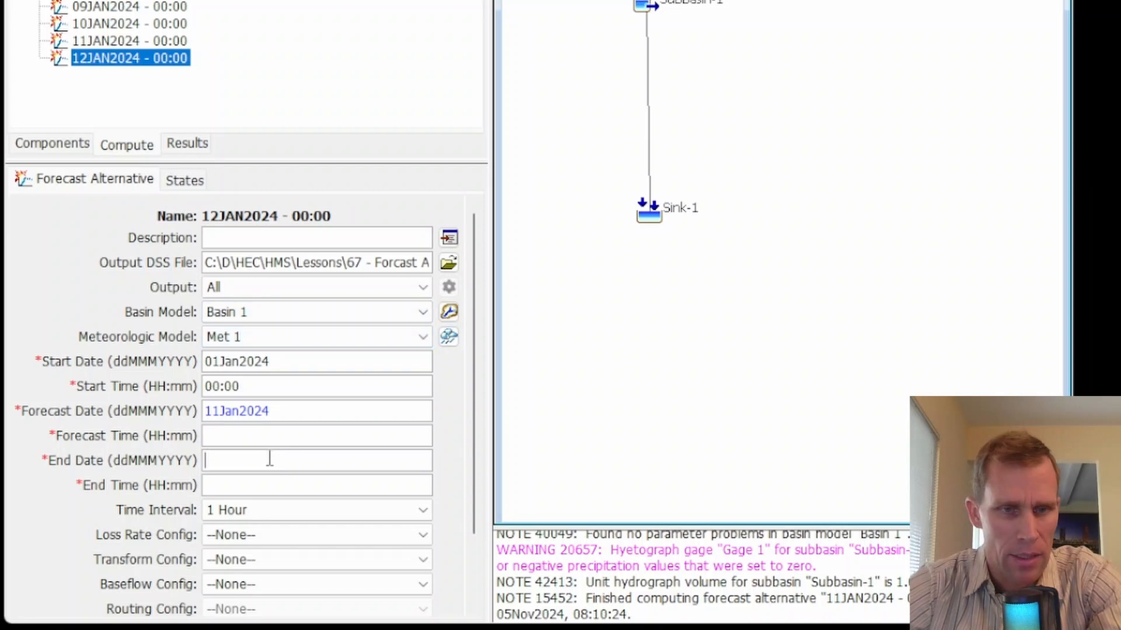
left_click(240, 458)
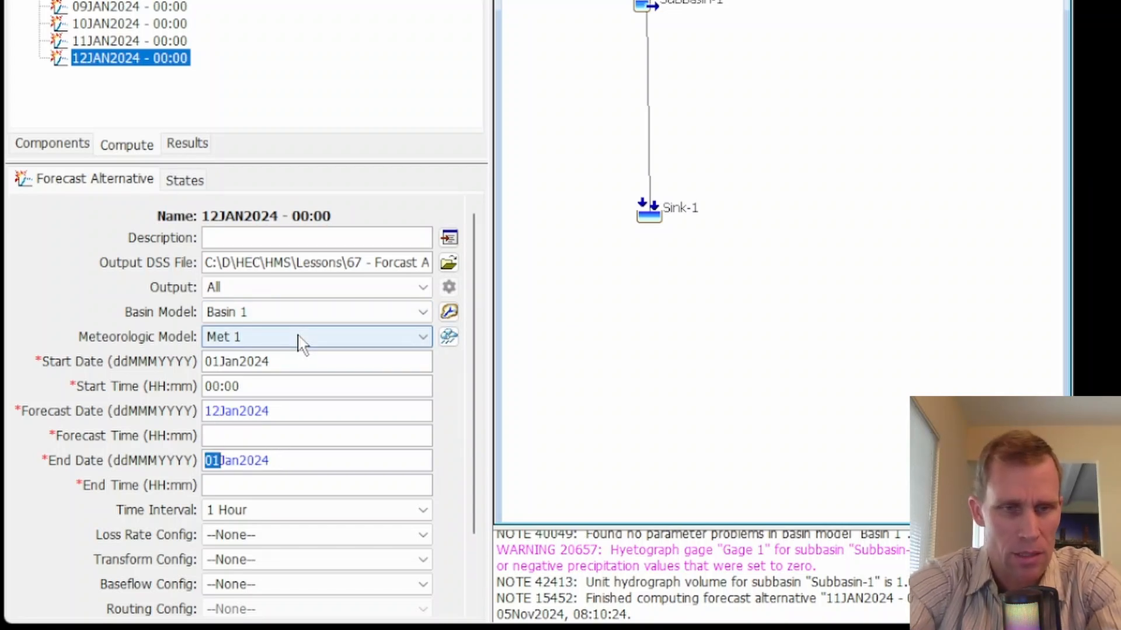
type("13")
Copy the 00:00 start time into the alternative's forecast time and end time.
left_click(257, 380)
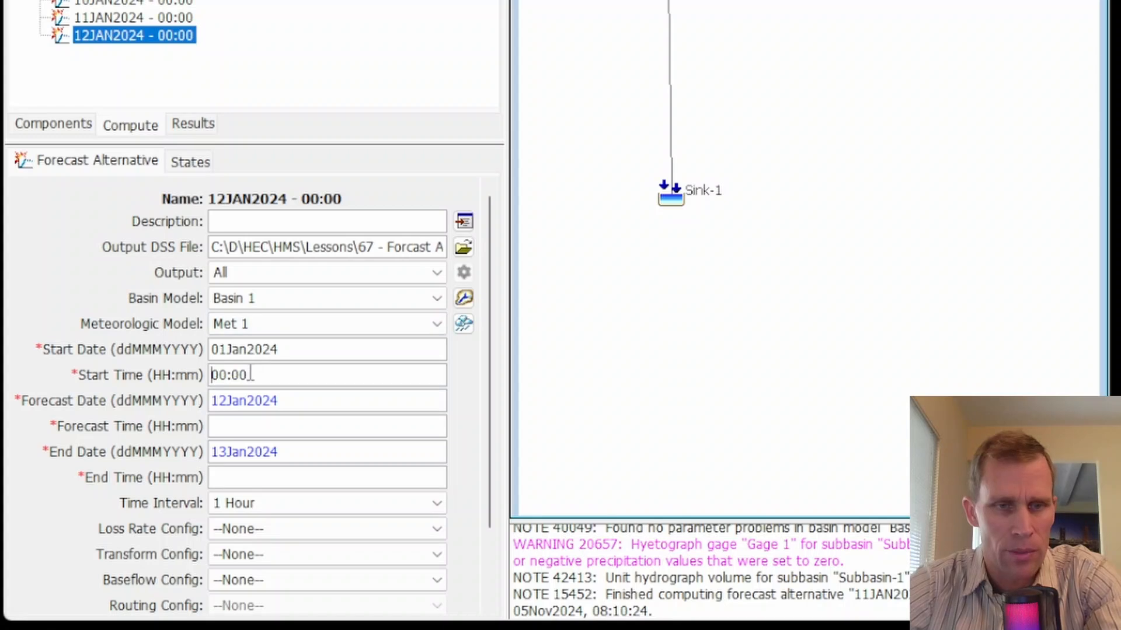
left_click_drag(245, 376, 178, 383)
key("ctrl+c")
left_click(233, 428)
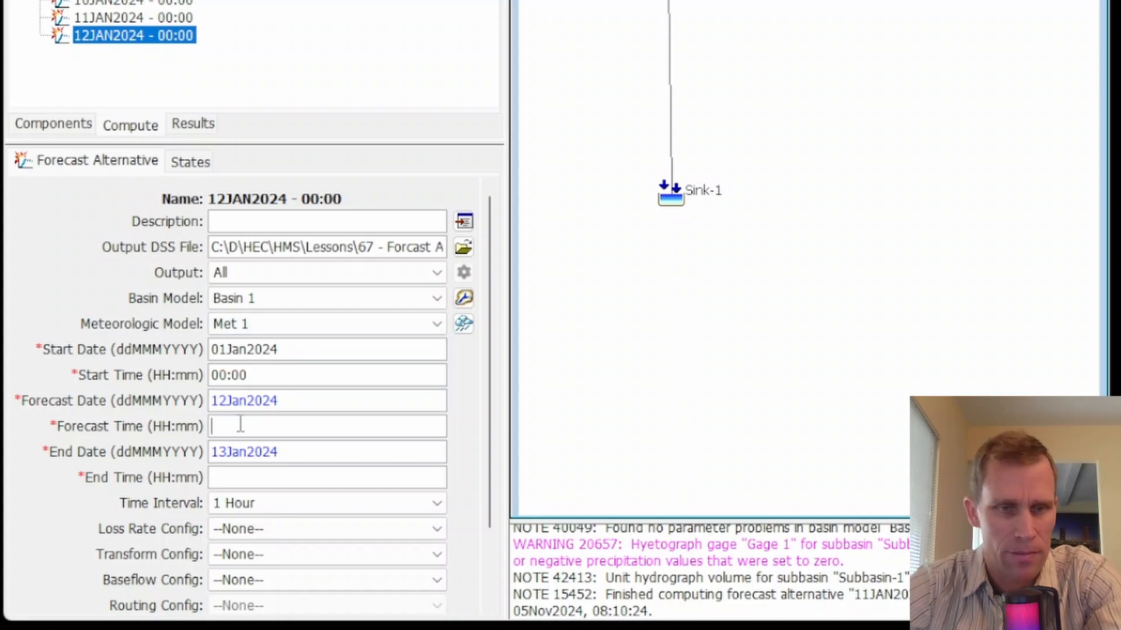
key("ctrl+v")
left_click(243, 474)
key("ctrl+v")
scroll(269, 502, "down", 1)
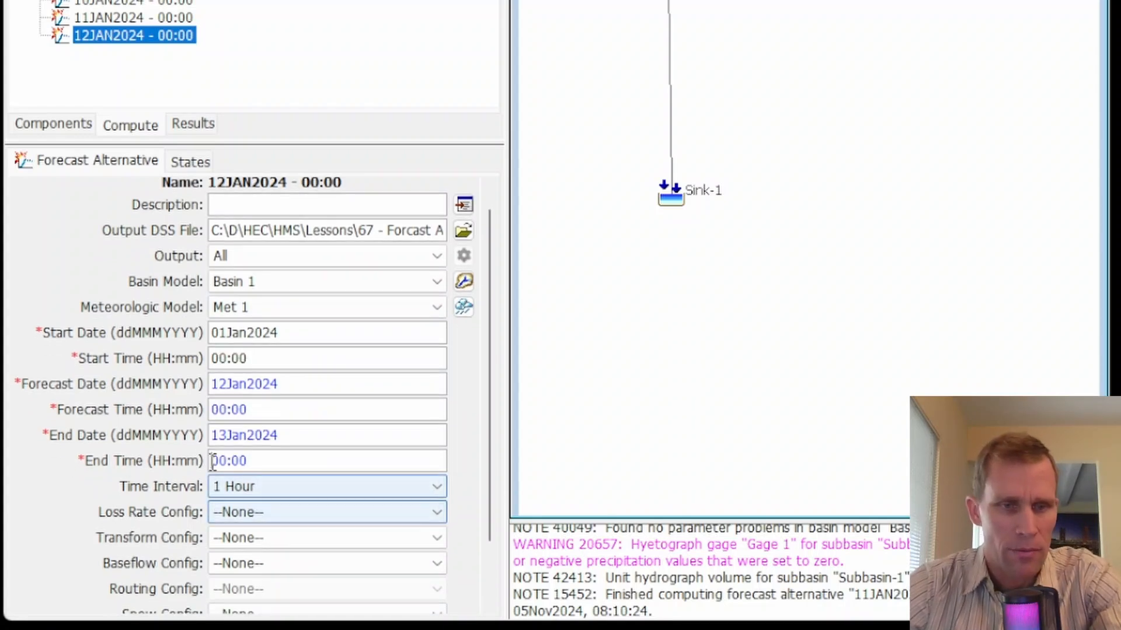
scroll(370, 458, "down", 4)
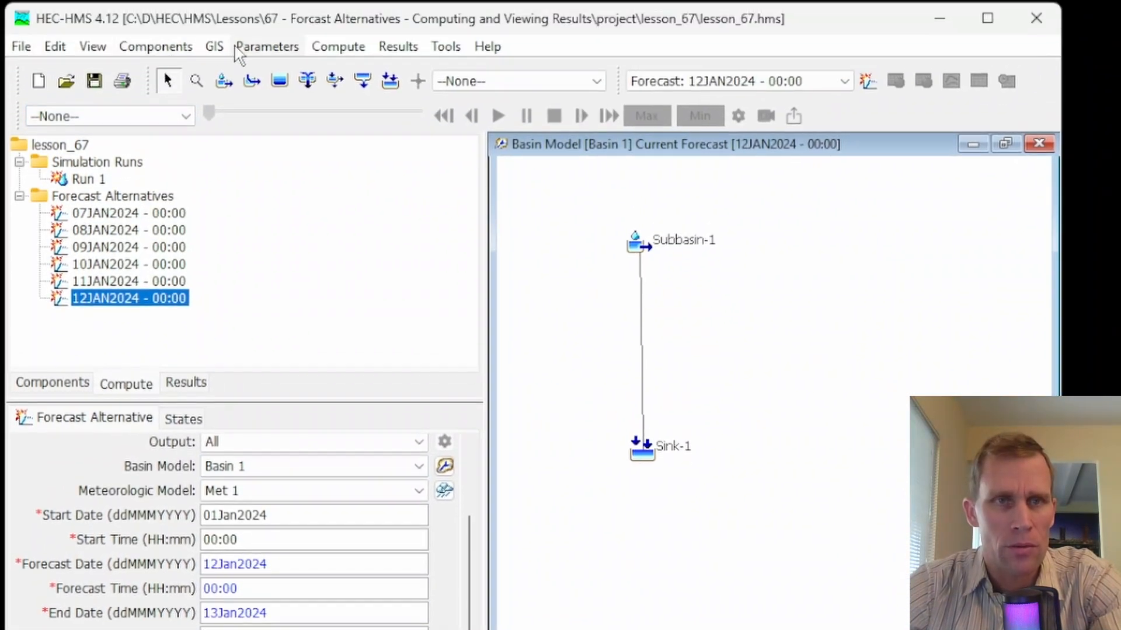
Examine the subbasin zones of Subbains_Zone_Config_1 in Basin 1's Zone Configuration Manager.
left_click(257, 53)
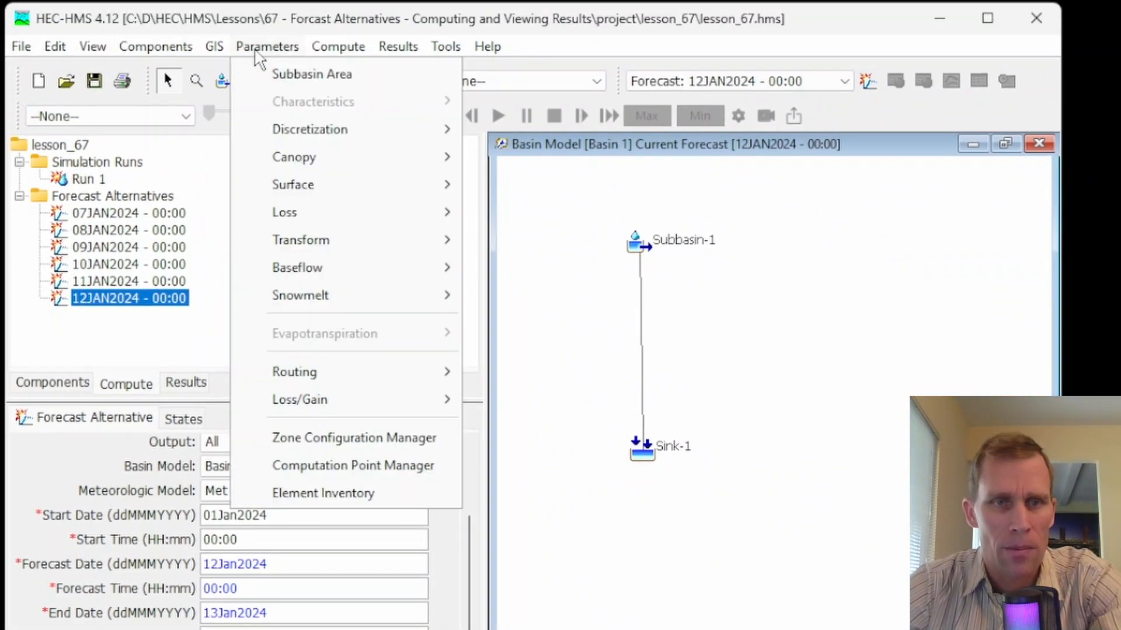
left_click(348, 438)
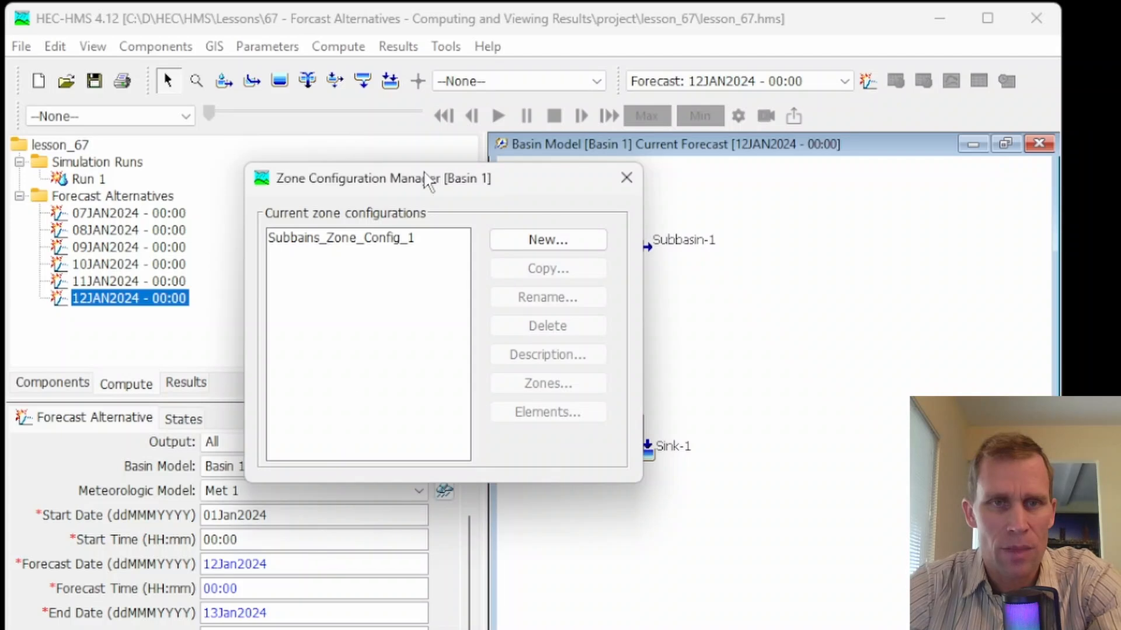
left_click_drag(442, 187, 303, 244)
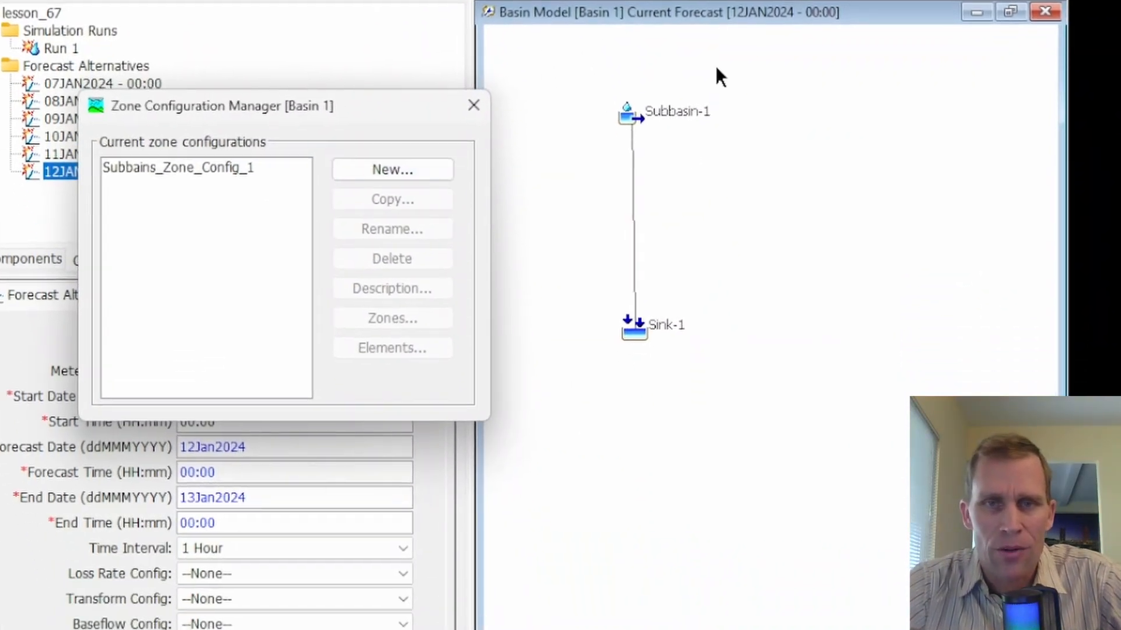
left_click(188, 167)
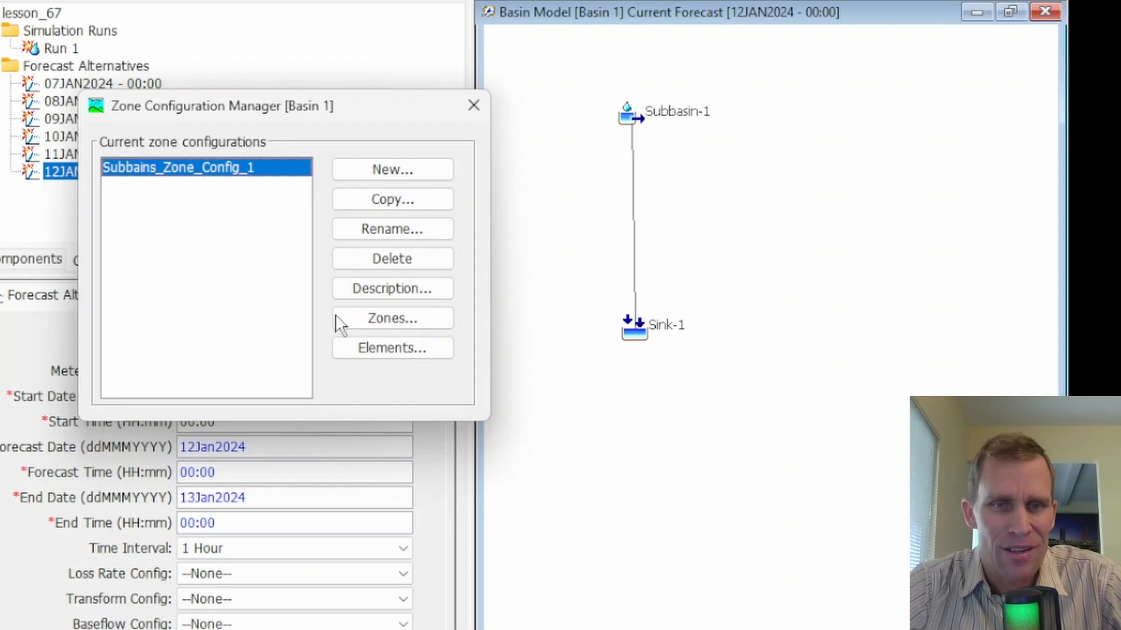
left_click(379, 321)
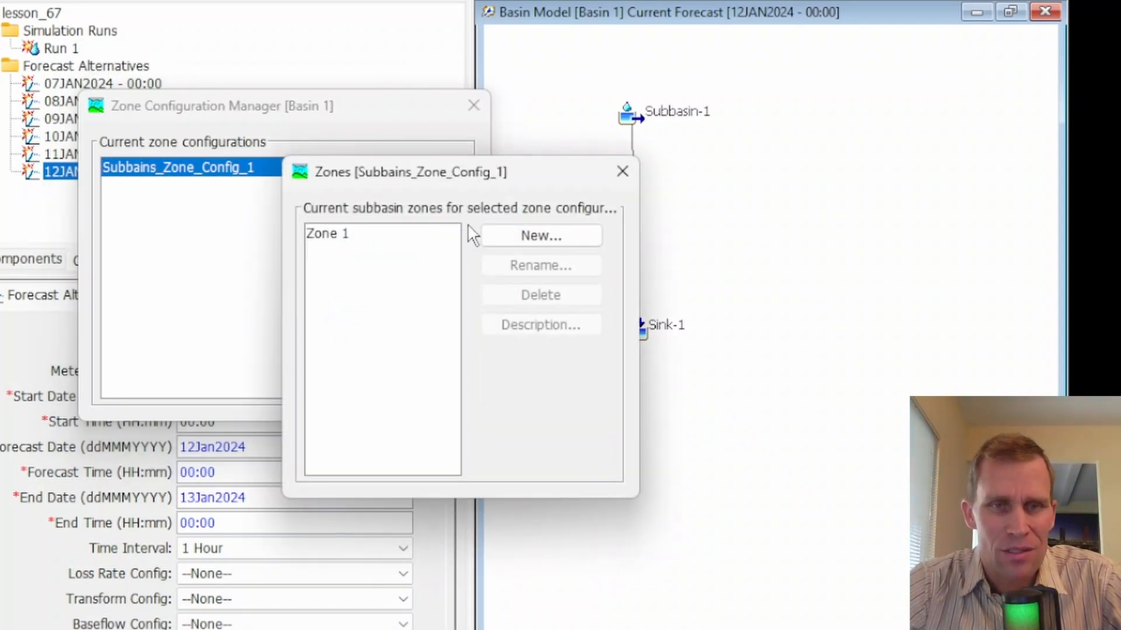
left_click(636, 169)
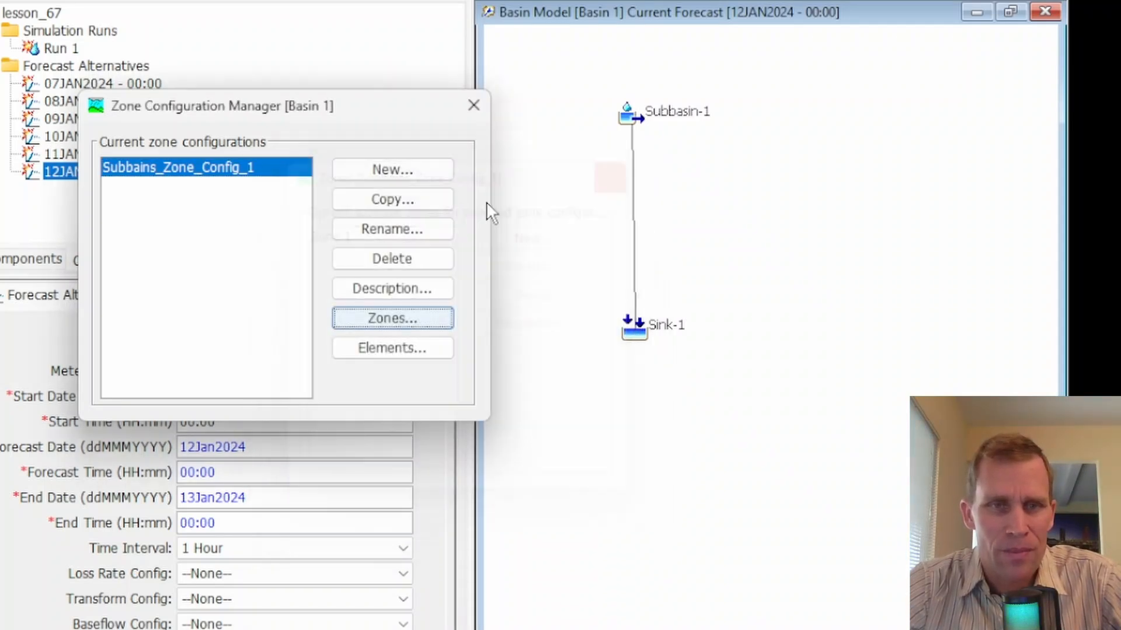
Review the subbasins assigned to Zone 1 in Subbains_Zone_Config_1, and close the Zone Configuration Manager.
left_click(364, 348)
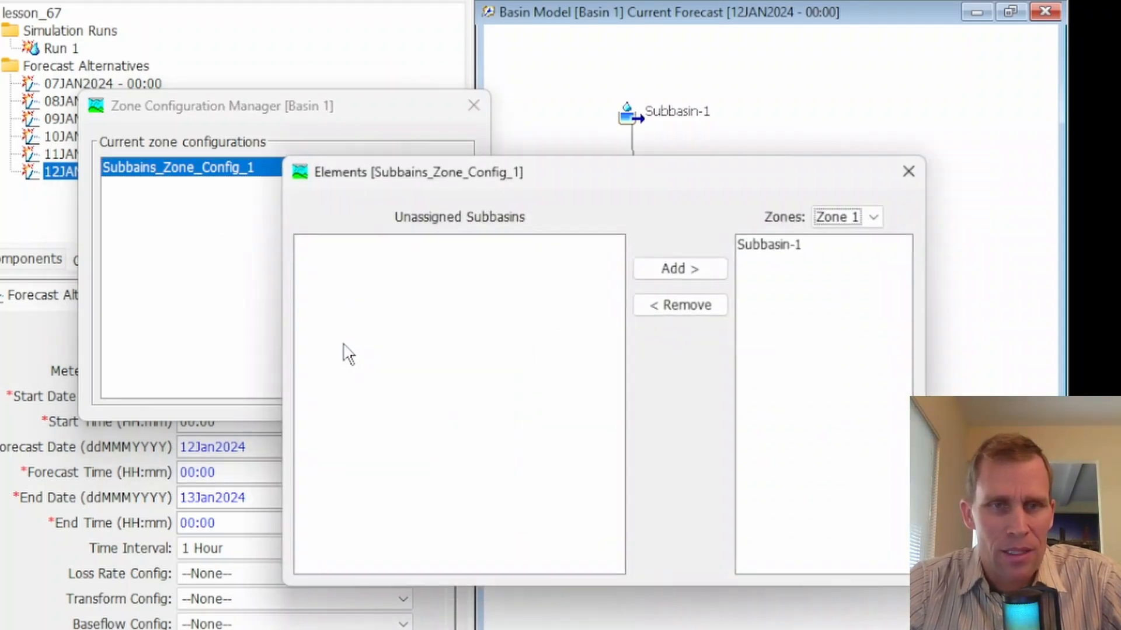
left_click(907, 173)
left_click(472, 106)
Assign Subbains_Zone_Config_1 as the loss rate, transform and baseflow configuration of the 12JAN2024 - 00:00 forecast alternative.
scroll(265, 525, "down", 3)
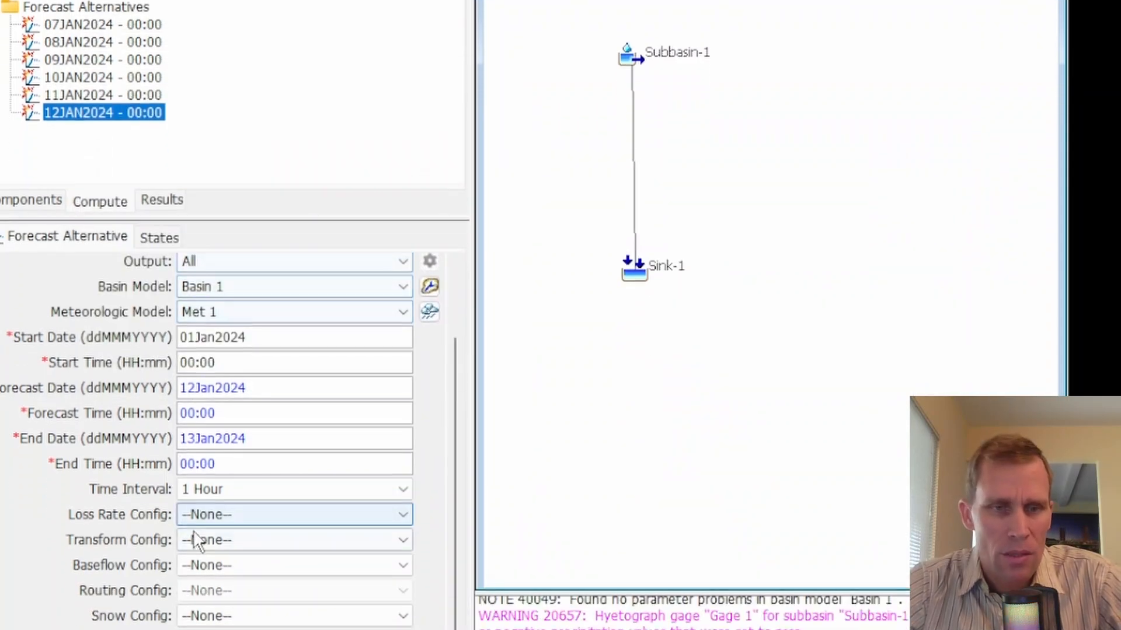
left_click(231, 452)
left_click(245, 487)
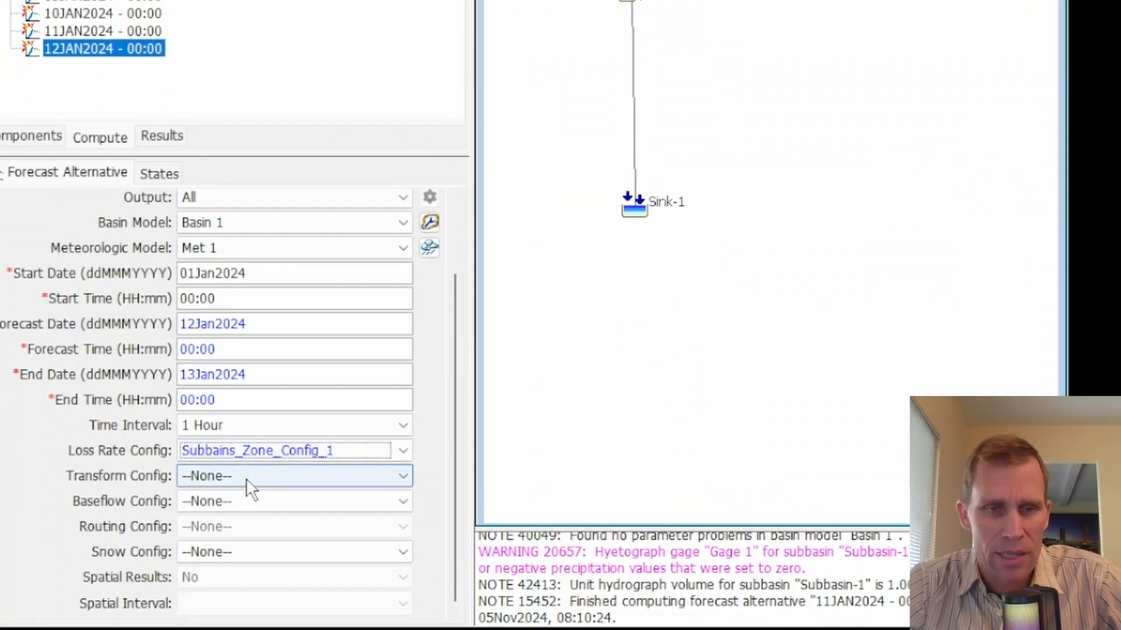
left_click(247, 478)
left_click(254, 514)
left_click(257, 501)
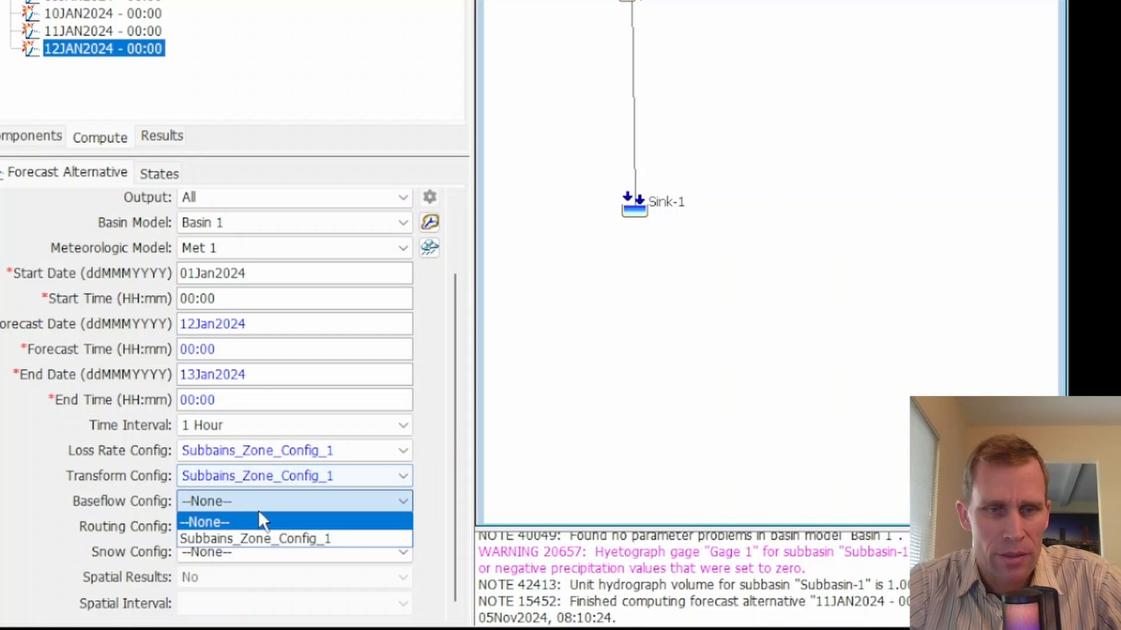
left_click(260, 532)
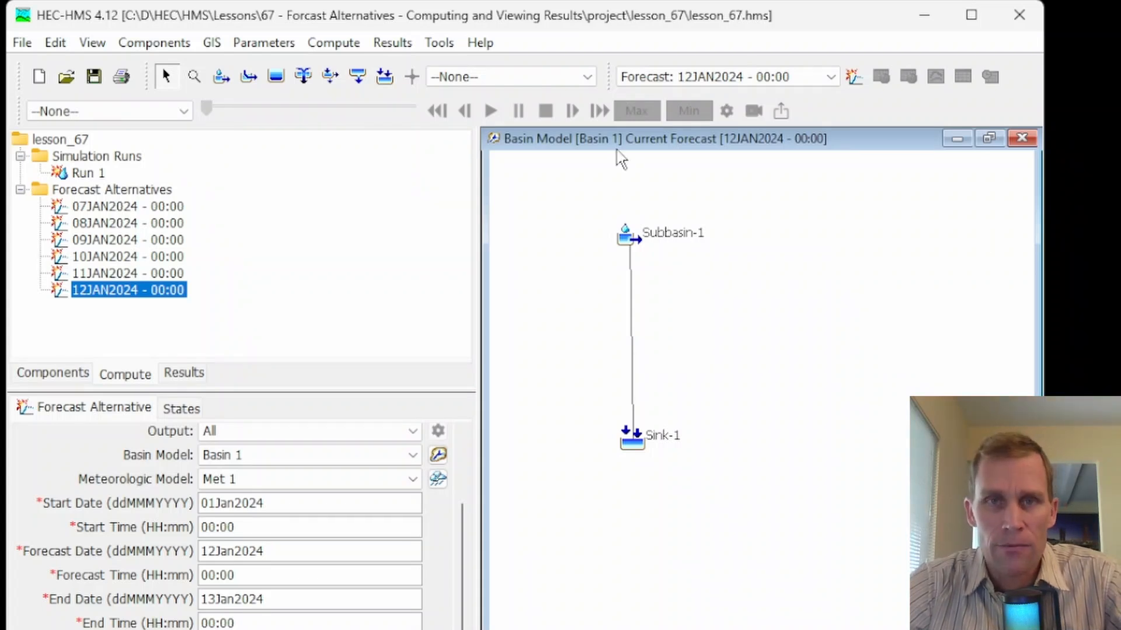
Select the 12JAN2024 - 00:00 forecast as the current computation.
left_click(637, 82)
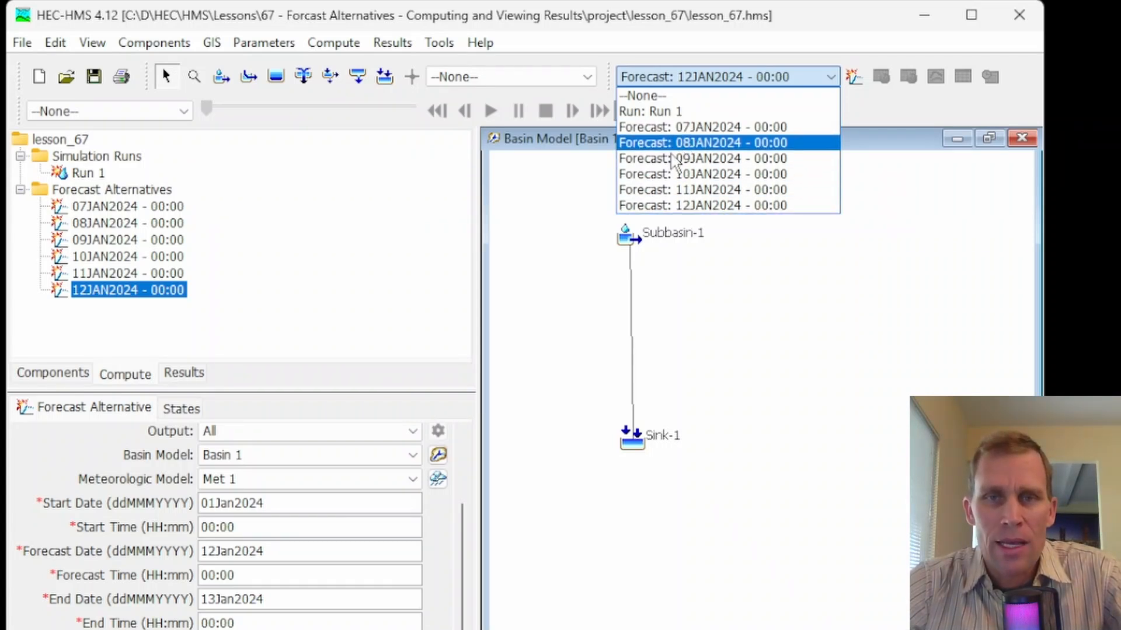
left_click(691, 206)
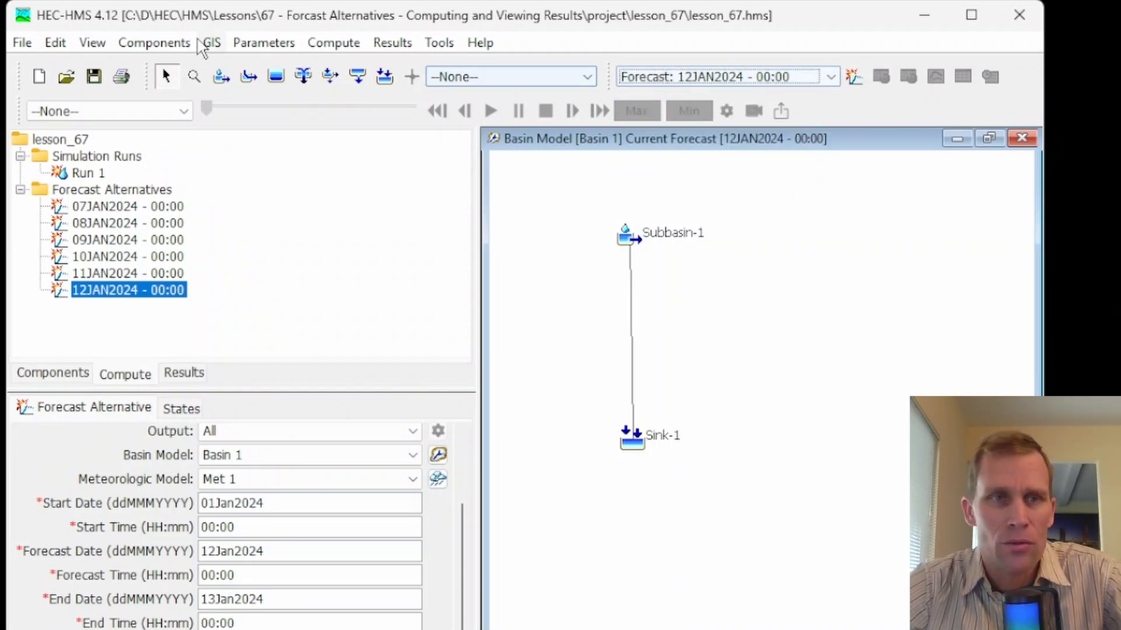
Hide the Compute and Spatial Results toolbars.
left_click(94, 44)
mouse_move(166, 387)
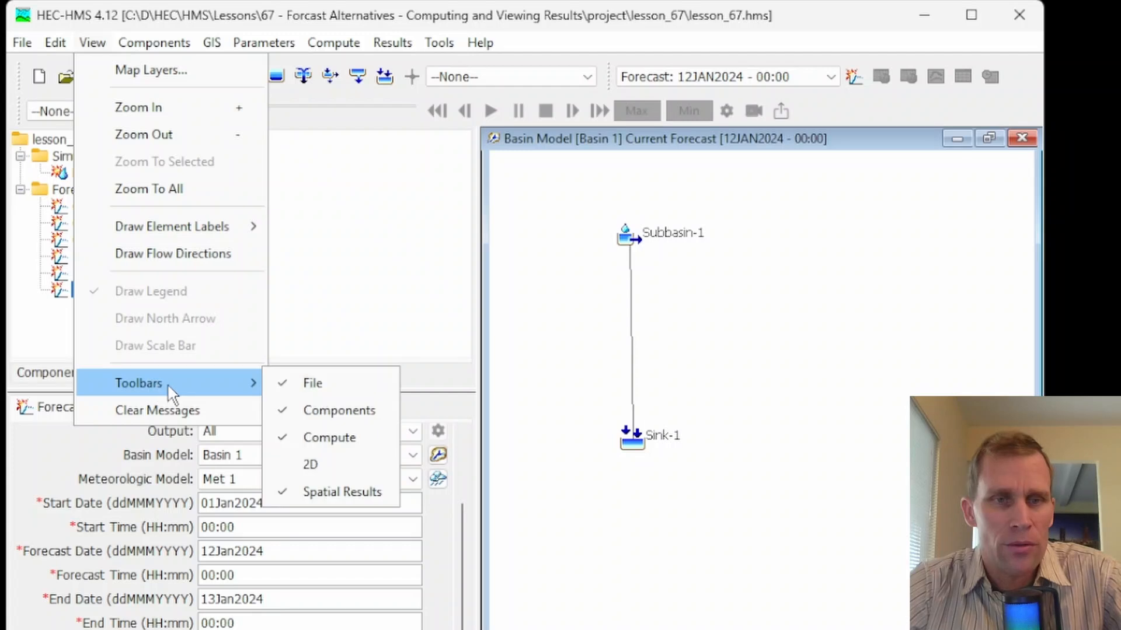
left_click(320, 438)
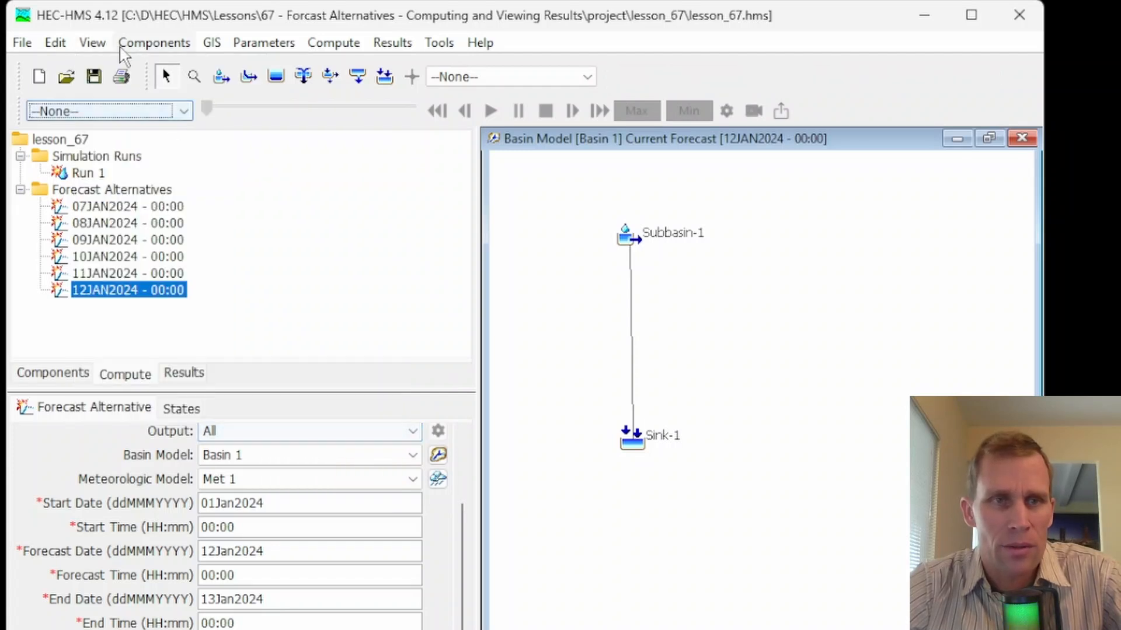
left_click(155, 43)
mouse_move(94, 46)
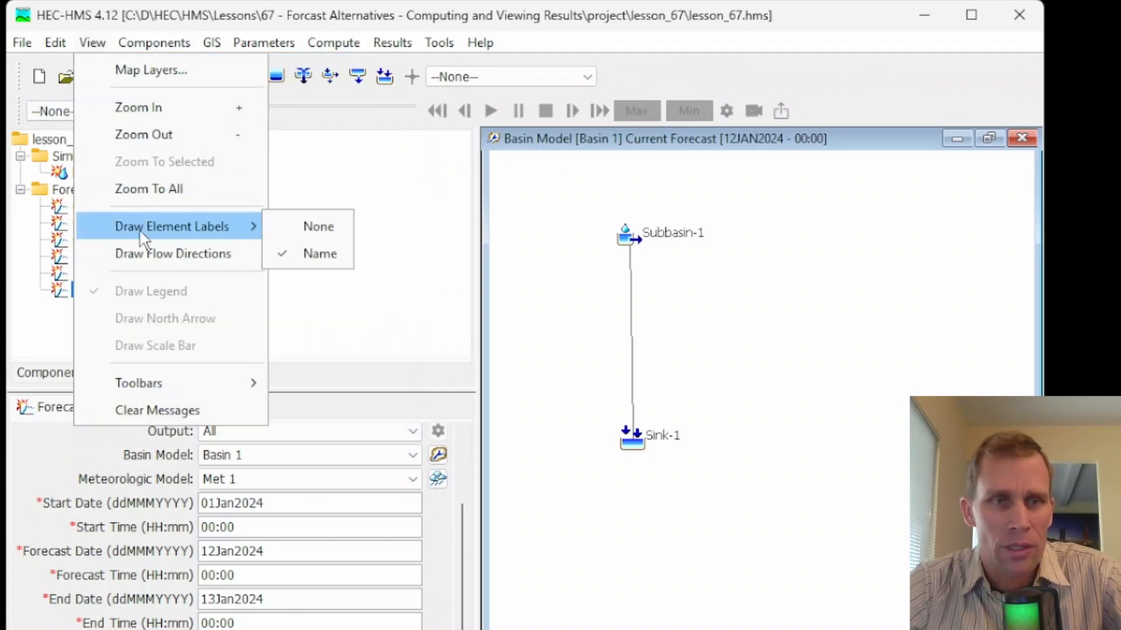
mouse_move(205, 394)
left_click(326, 493)
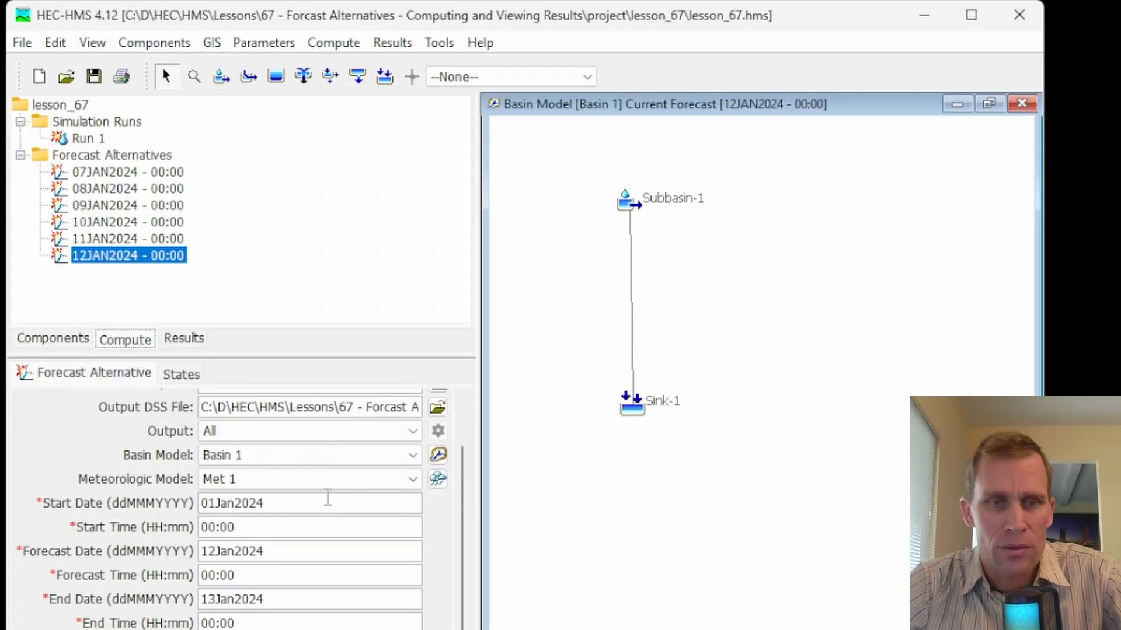
Show the Compute toolbar again.
left_click(92, 43)
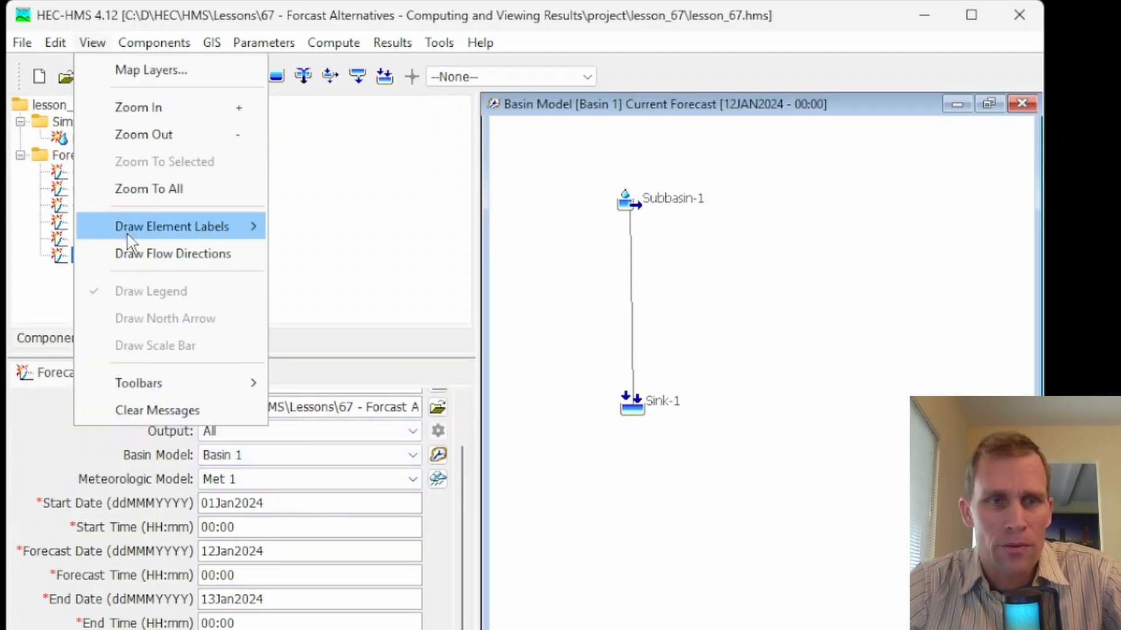
mouse_move(164, 383)
left_click(318, 438)
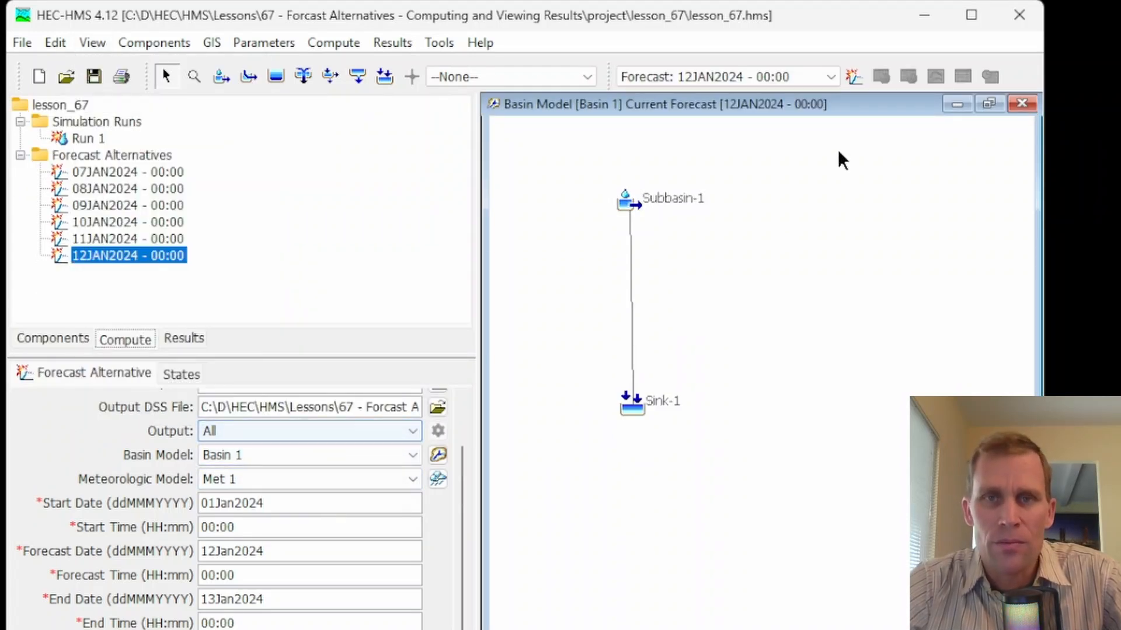
Compute the 12JAN2024 - 00:00 forecast alternative, and repeat the computation for the same alternative.
left_click(853, 78)
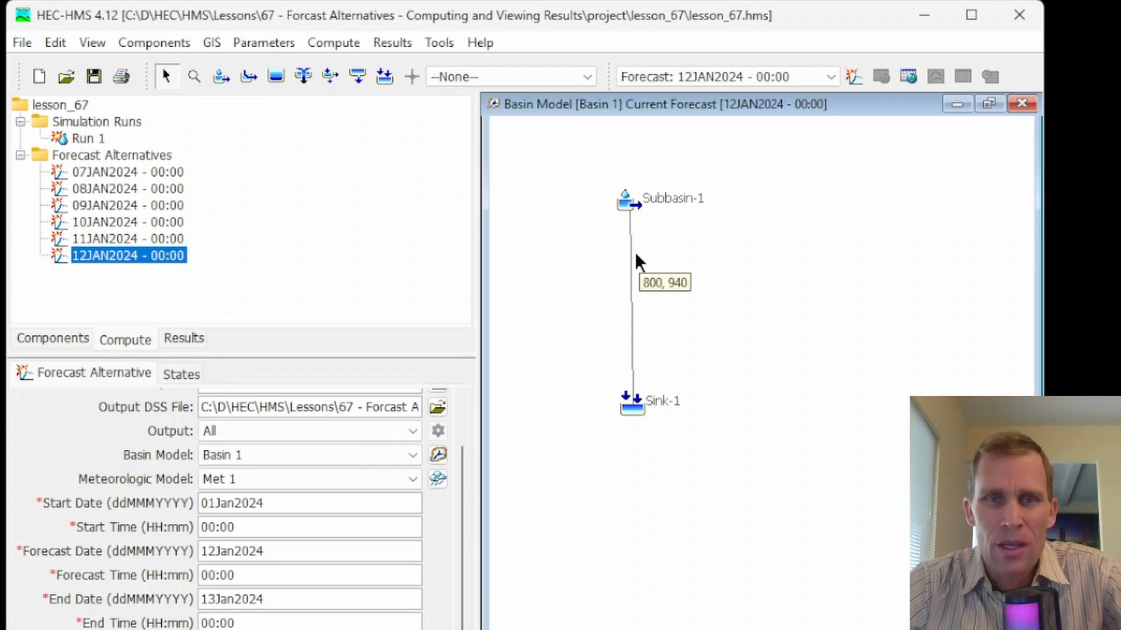
left_click(646, 78)
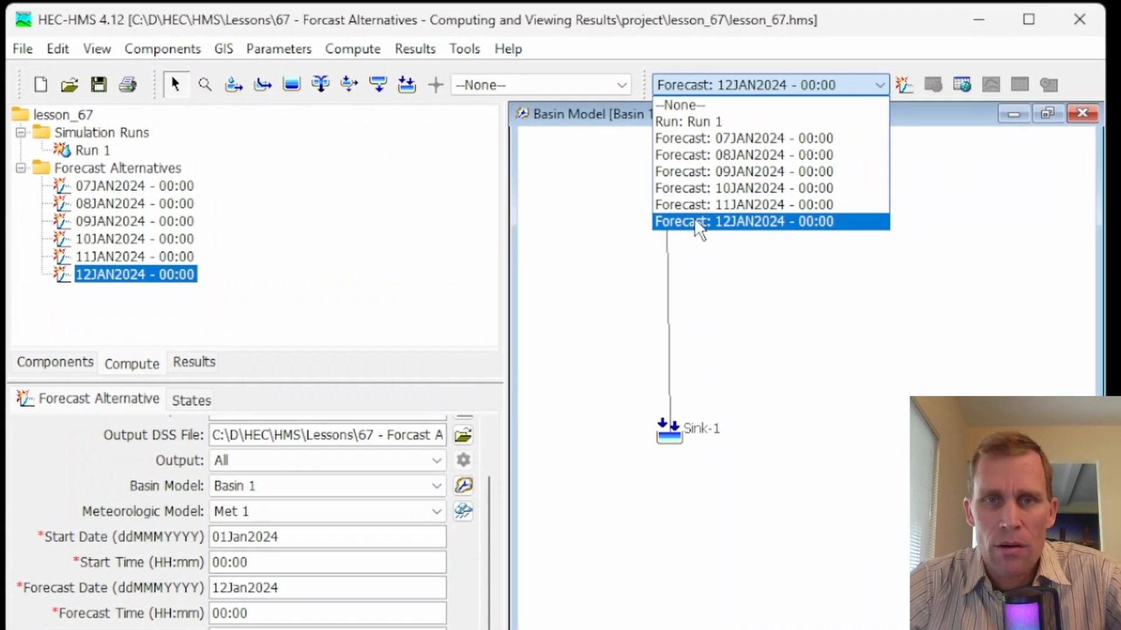
left_click(654, 205)
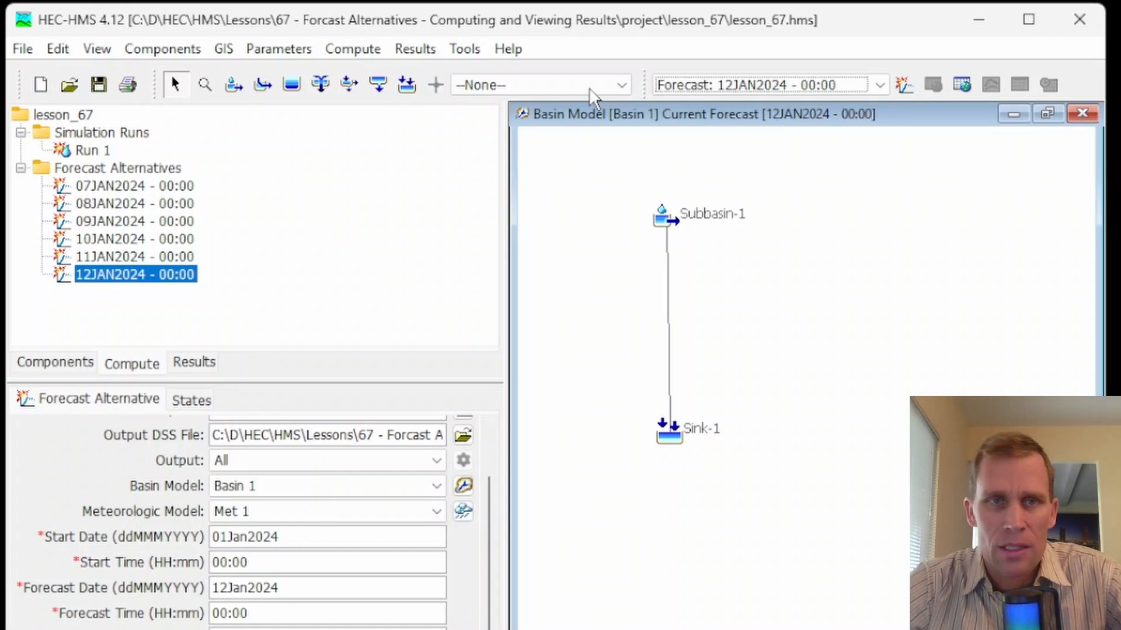
left_click(356, 53)
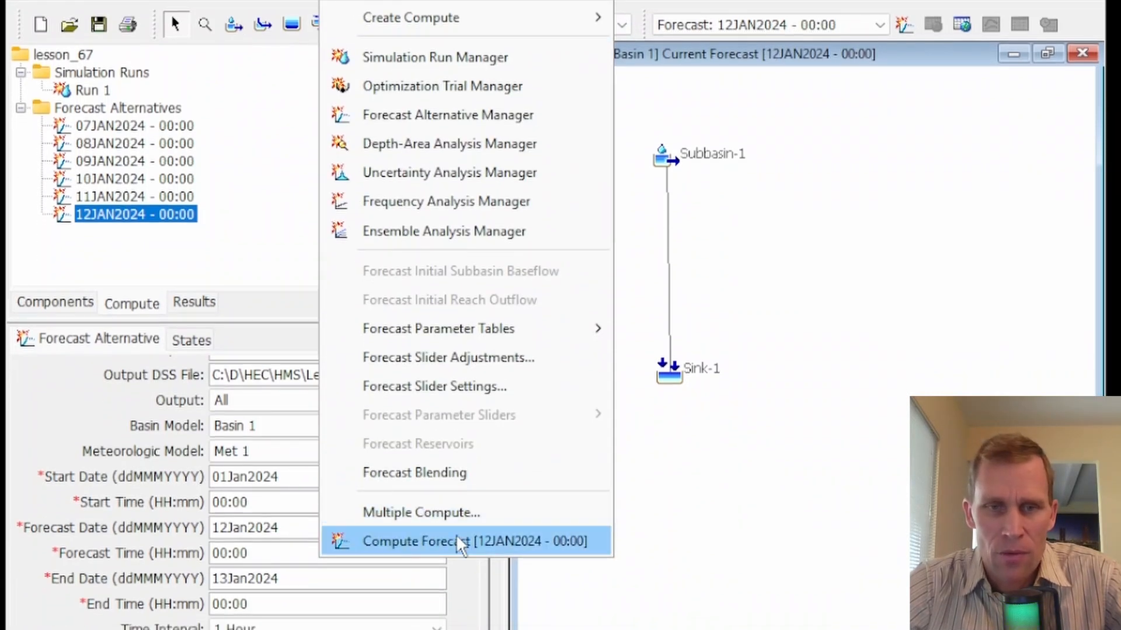
left_click(492, 544)
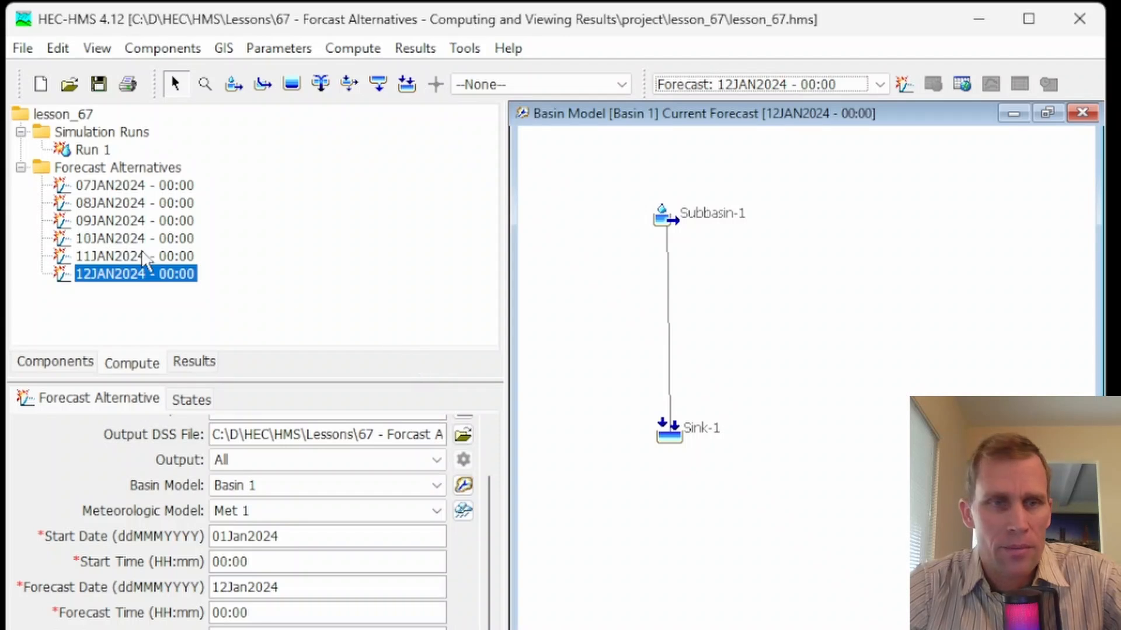
left_click(127, 367)
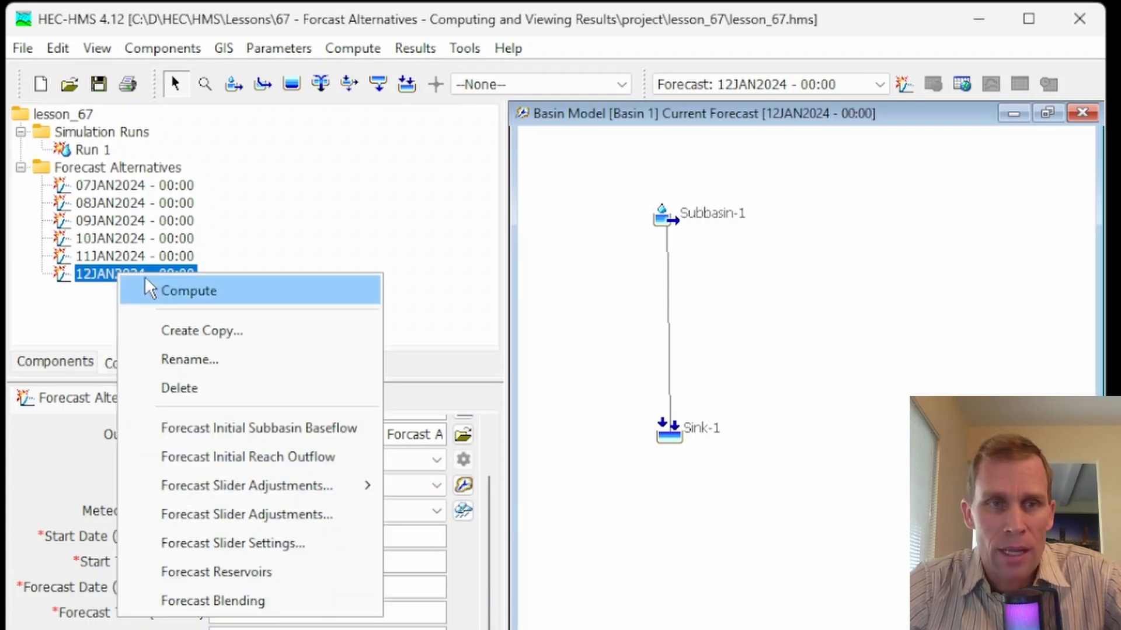
left_click(171, 290)
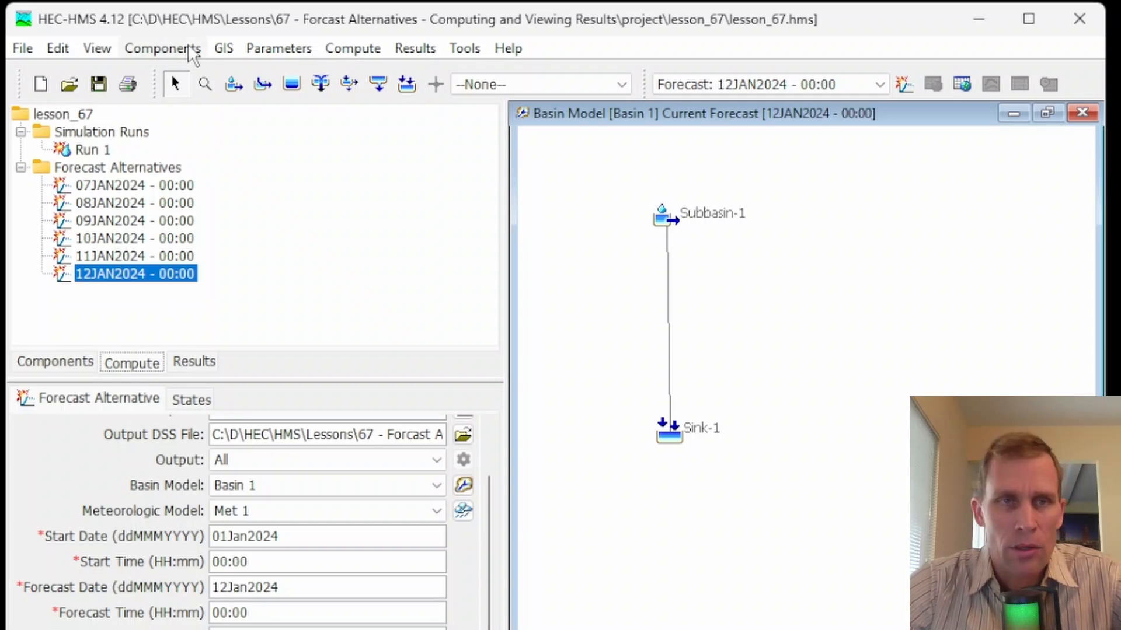
Compute all elements from the forecast parameter table of the Clark Unit Hydrograph transform, and view Subbasin-1's transform parameters.
left_click(342, 53)
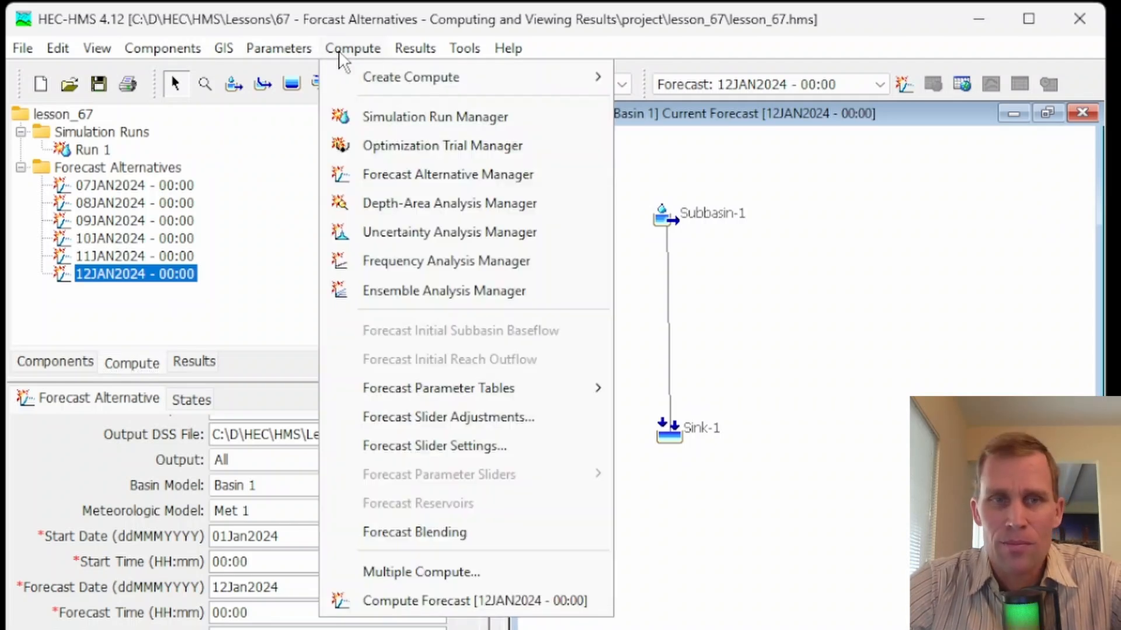
mouse_move(415, 396)
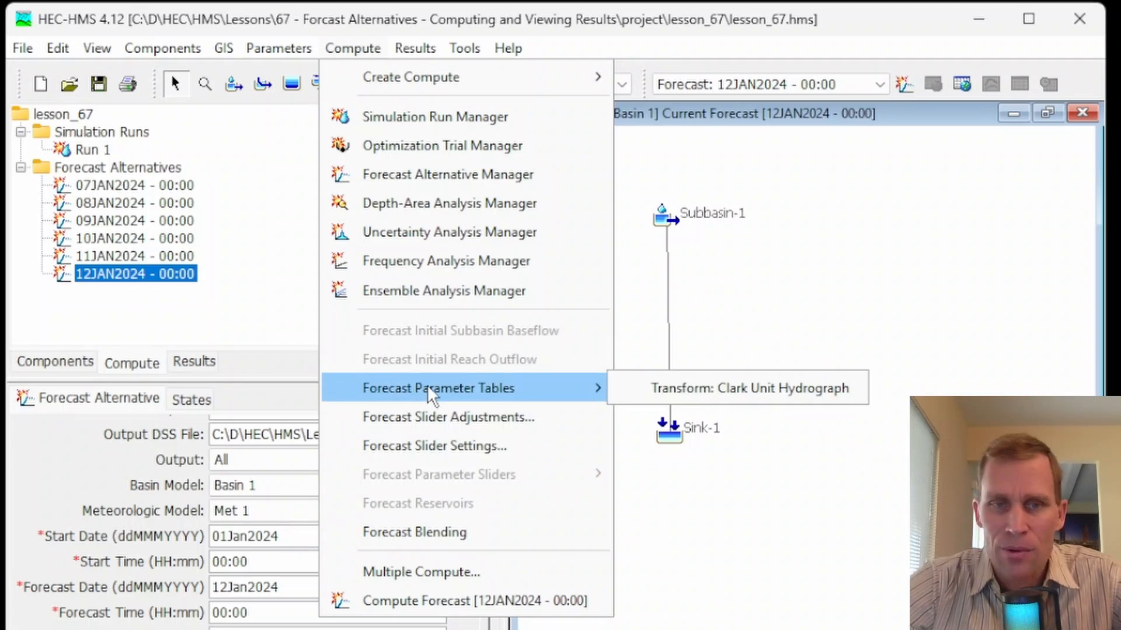
left_click(724, 388)
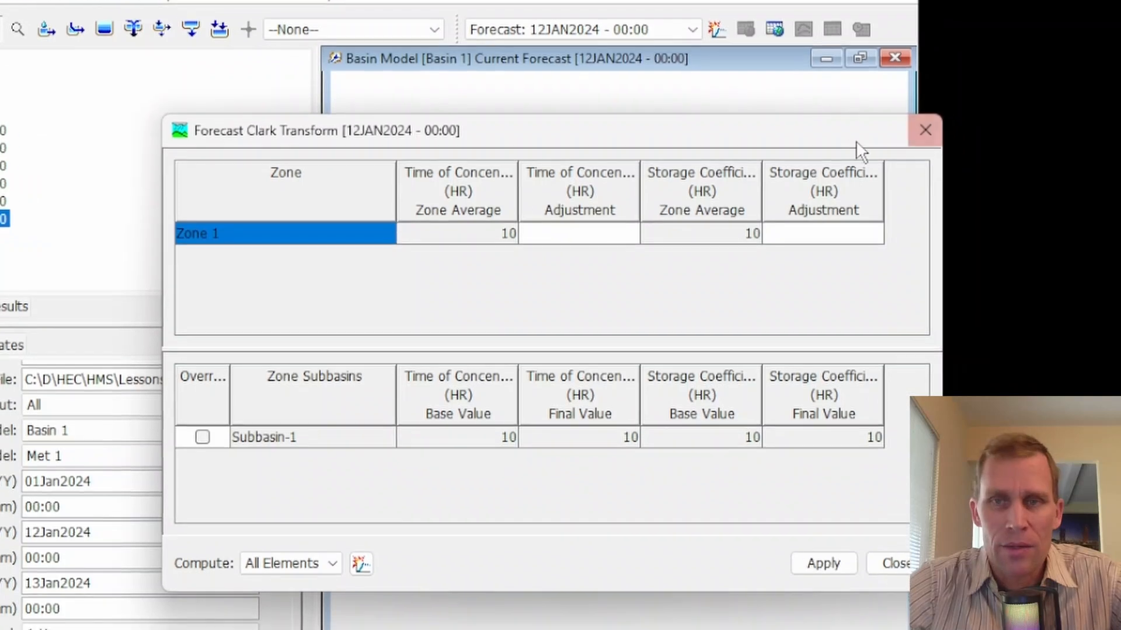
left_click_drag(855, 140, 755, 130)
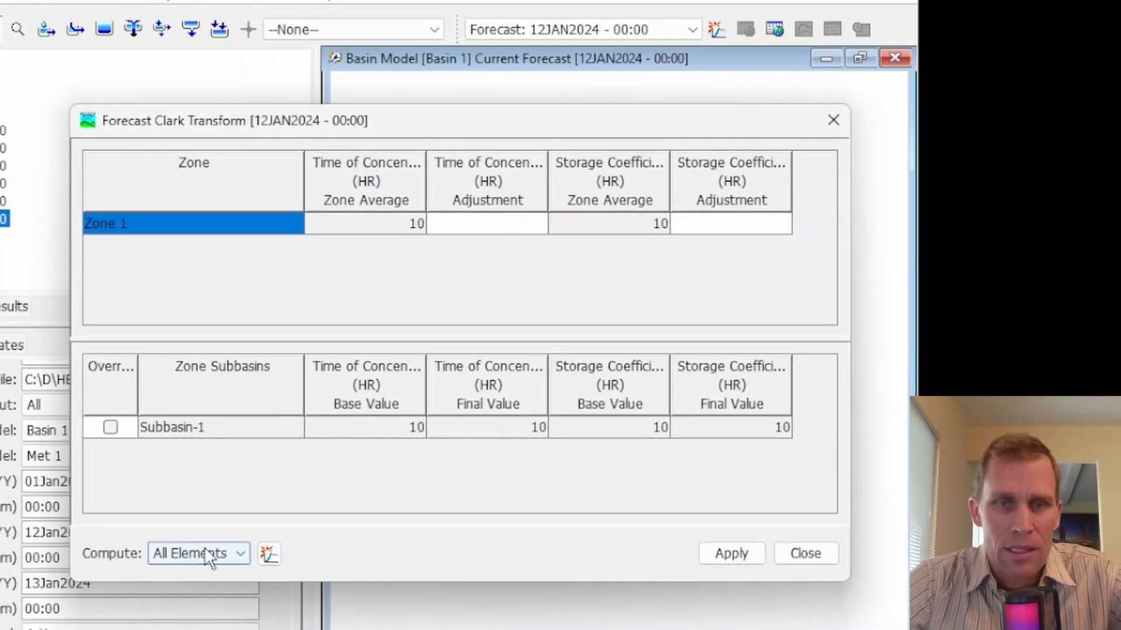
left_click(271, 555)
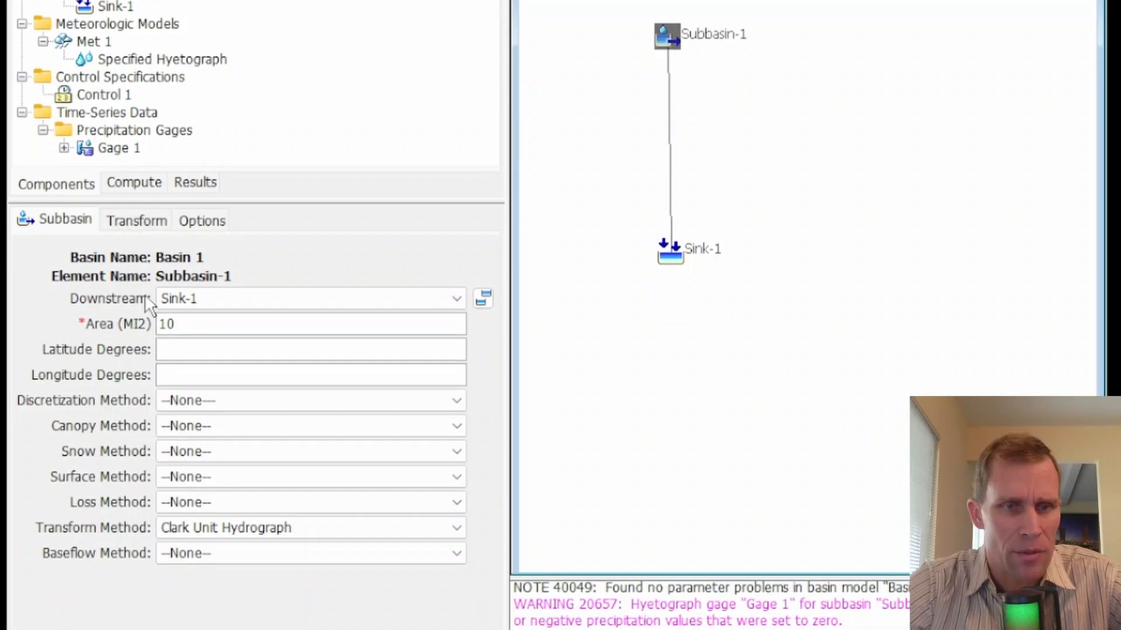
left_click(138, 221)
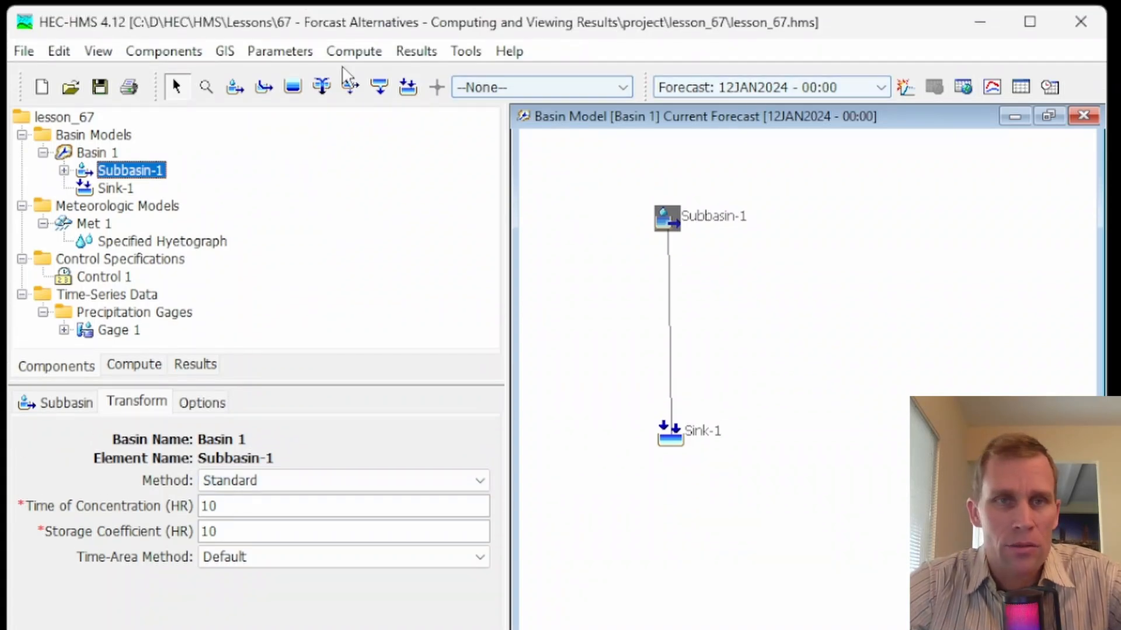
Add Zone 1's Clark Unit Hydrograph Time of Concentration to the slider adjustments of the 12JAN2024 - 00:00 forecast.
left_click(345, 51)
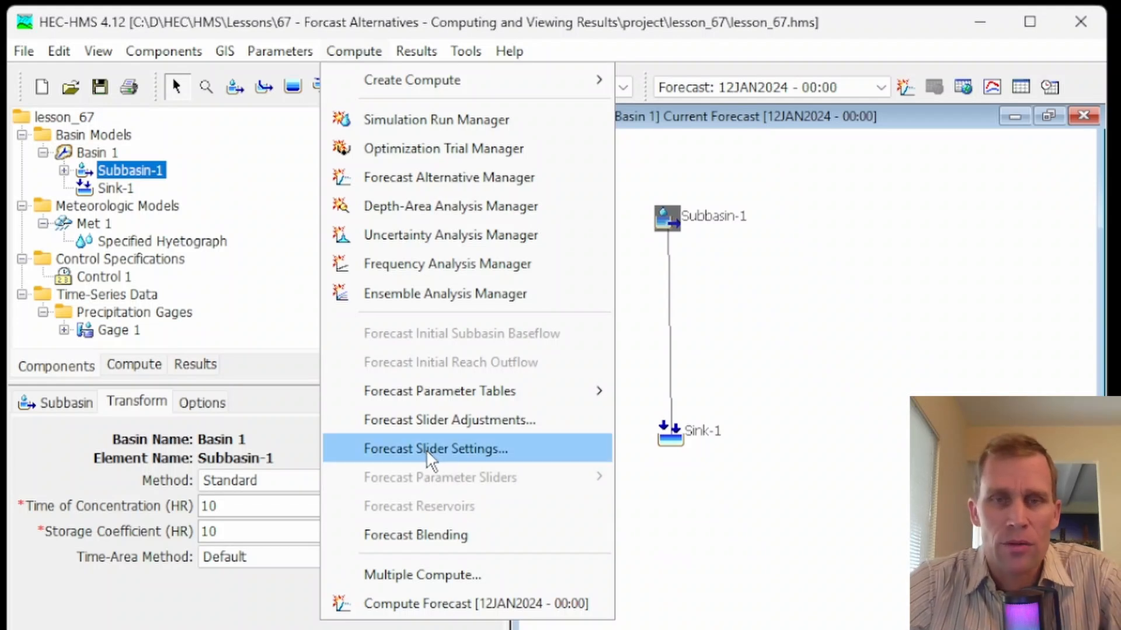
left_click(453, 423)
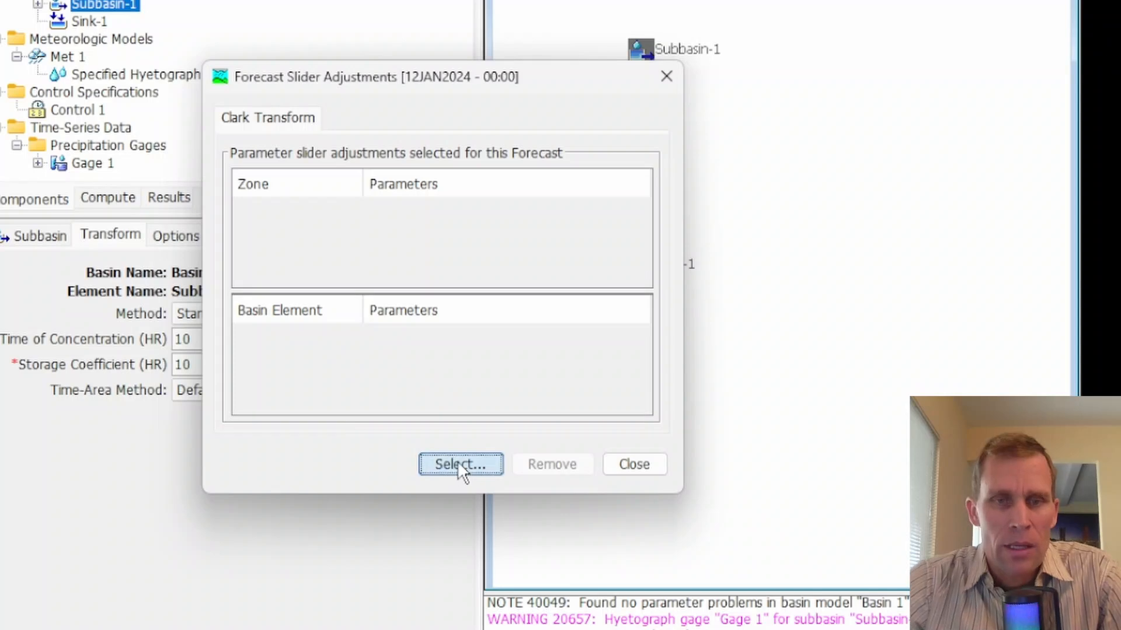
left_click(458, 464)
left_click(320, 227)
left_click(577, 226)
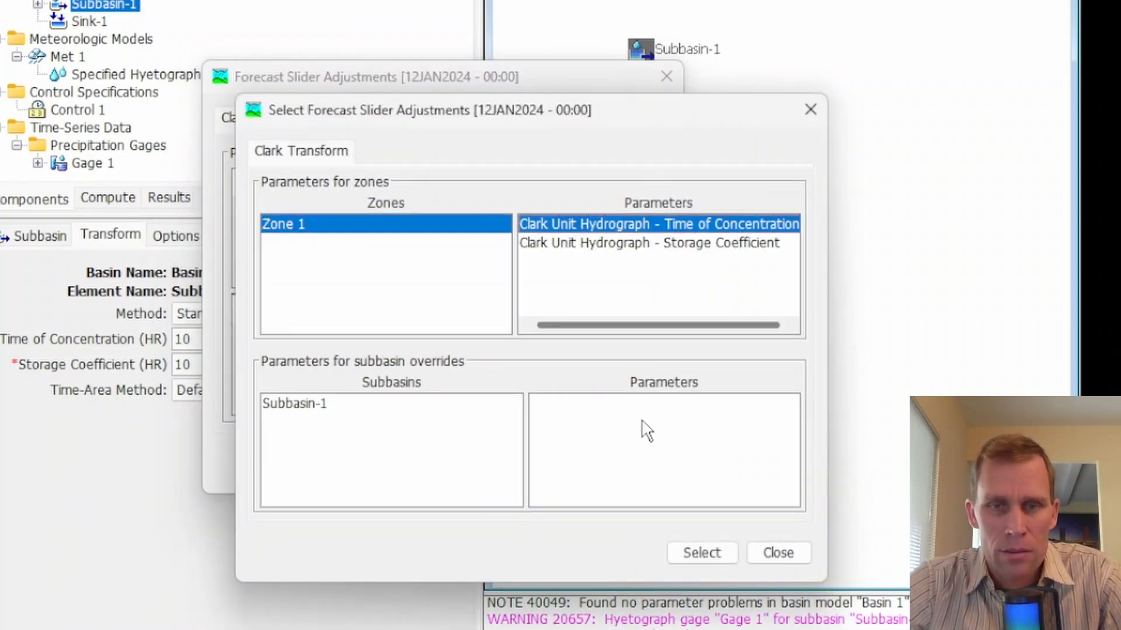
left_click(698, 552)
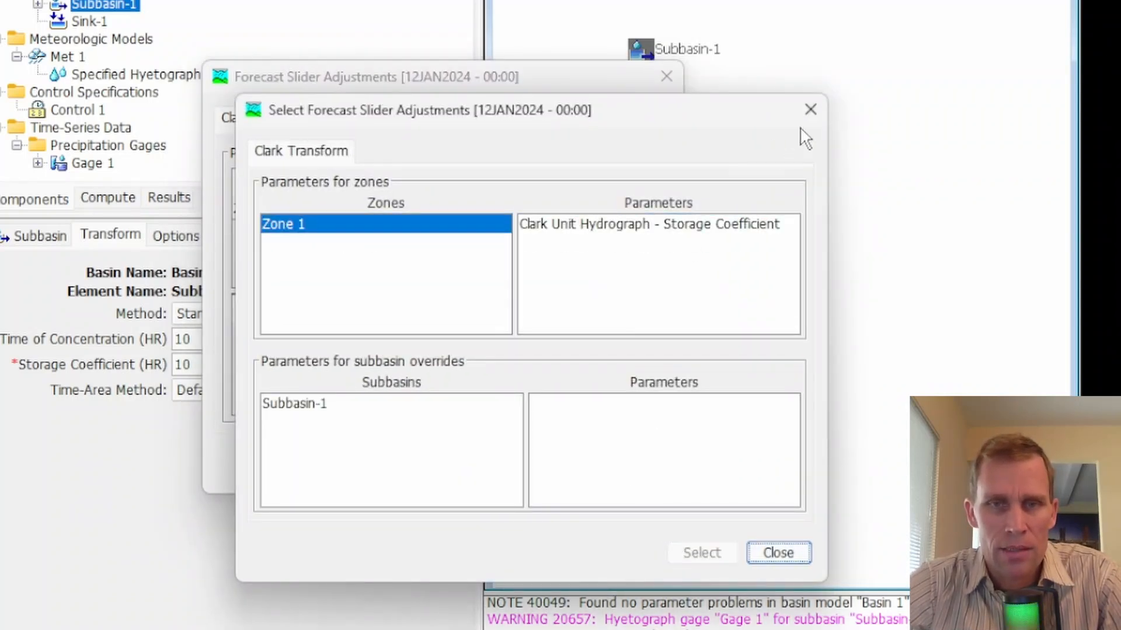
left_click(810, 109)
left_click(630, 466)
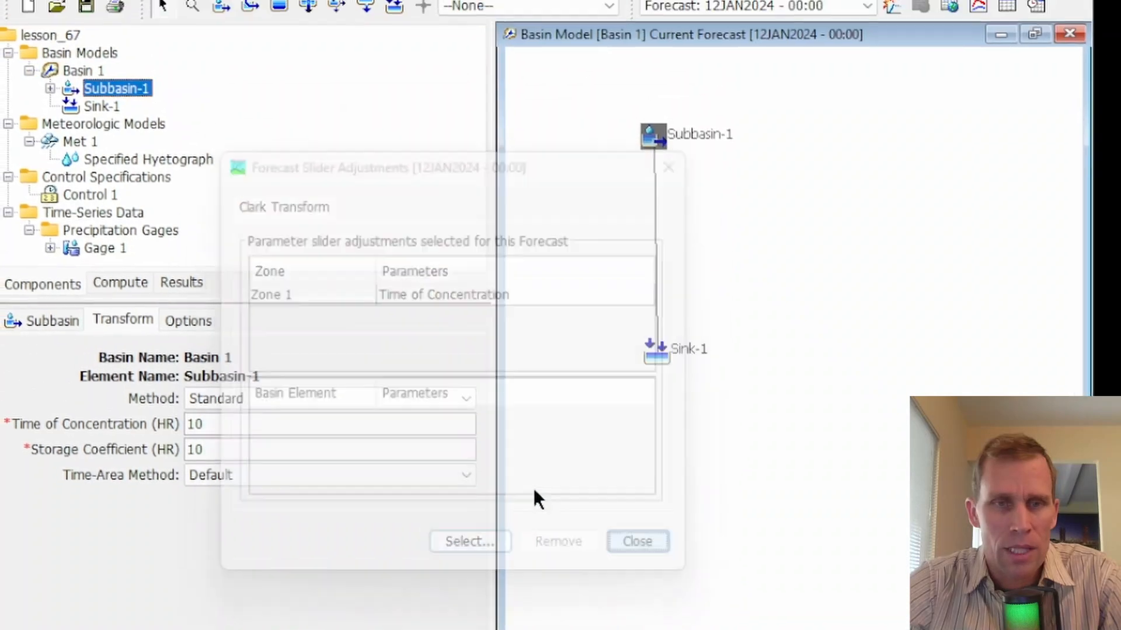
Set Zone 1's Clark Unit Hydrograph Time of Concentration slider to about *1.45 and compute the 12JAN2024 - 00:00 forecast.
left_click(351, 45)
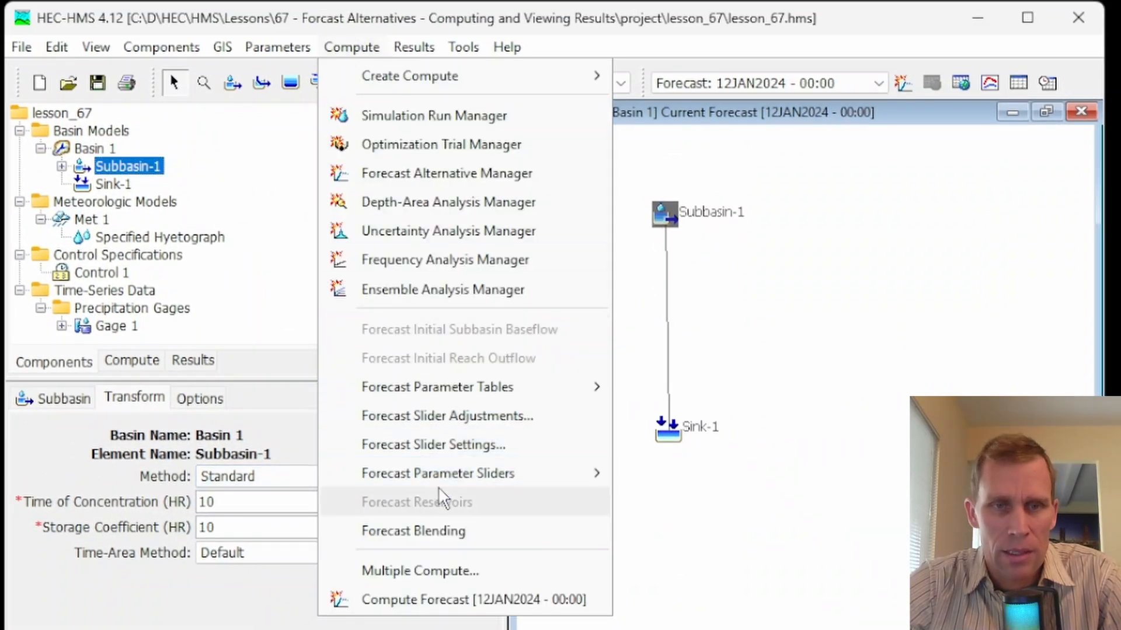
mouse_move(438, 472)
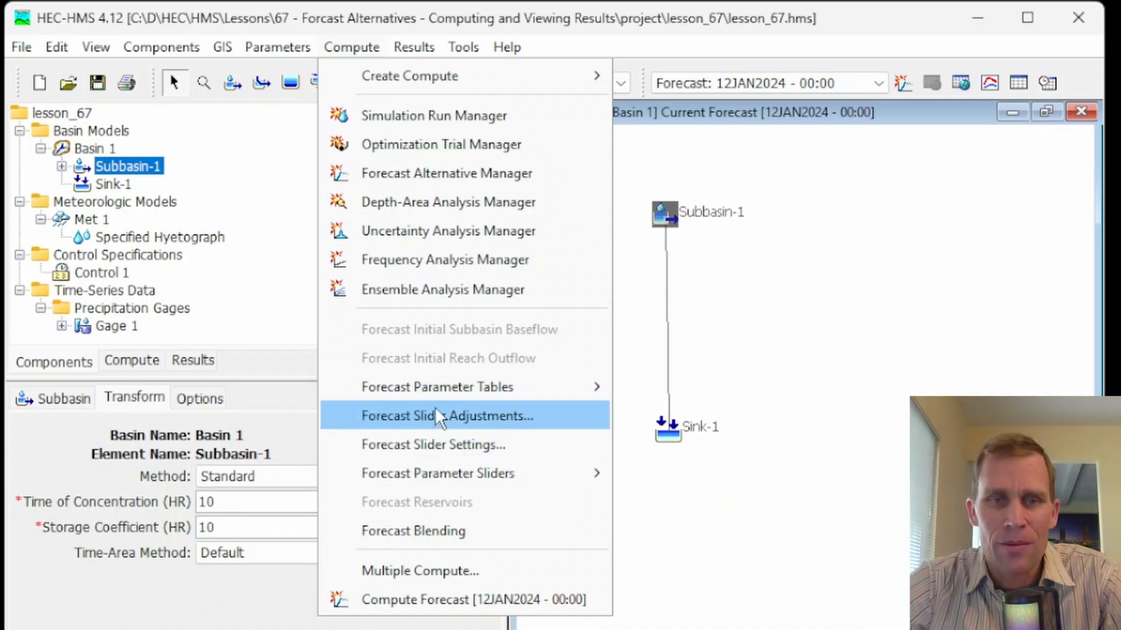
mouse_move(437, 390)
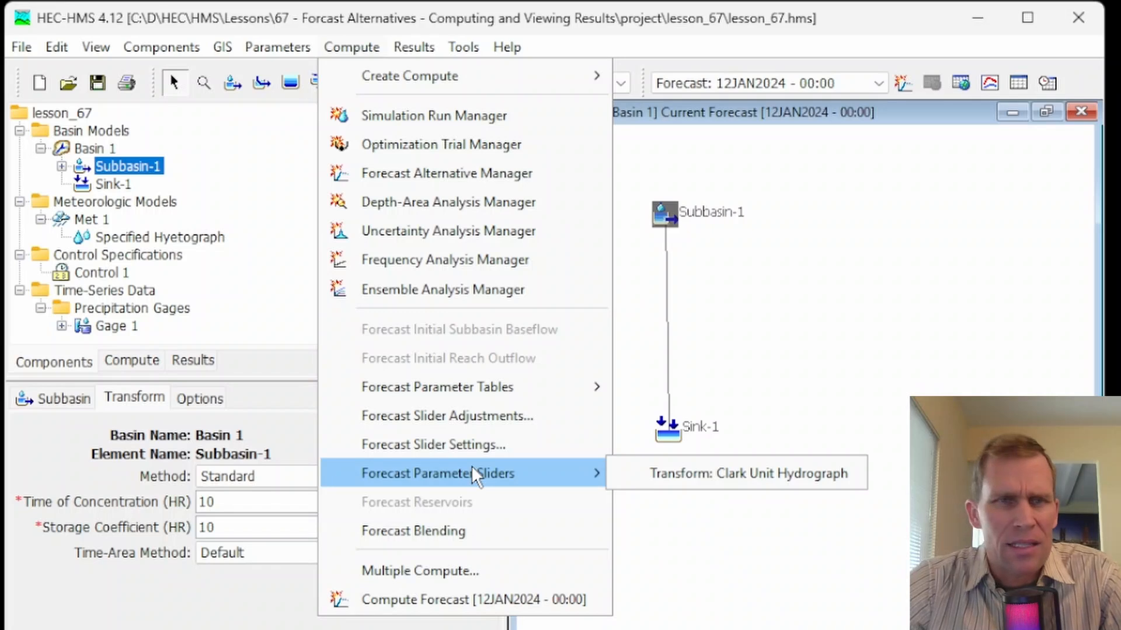
left_click(658, 474)
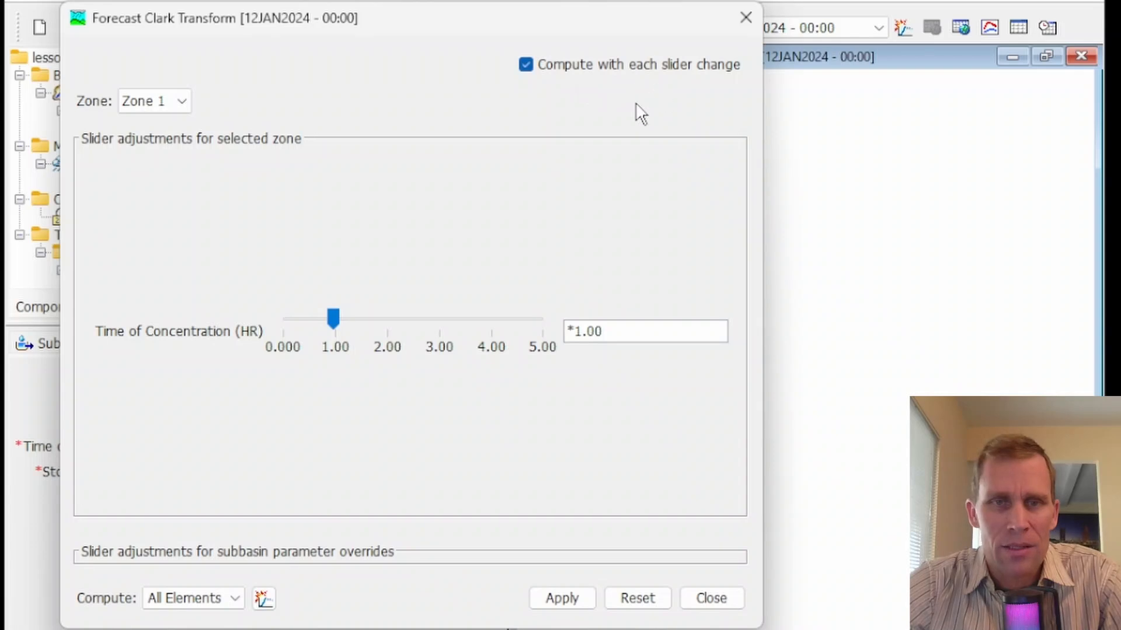
left_click_drag(338, 312, 350, 316)
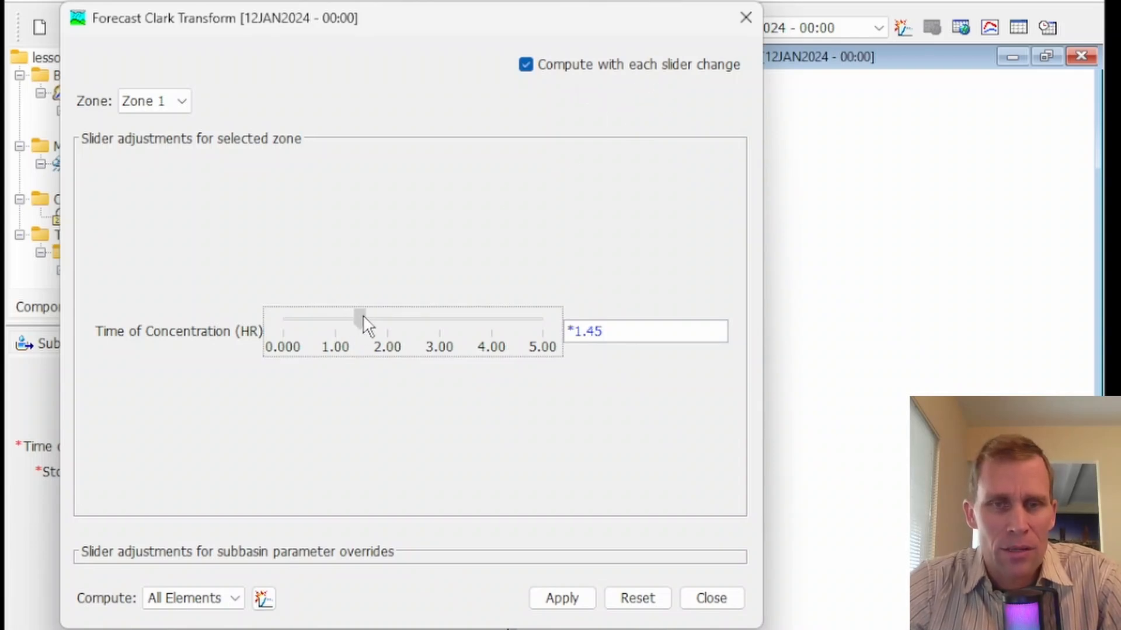
left_click_drag(366, 314, 366, 314)
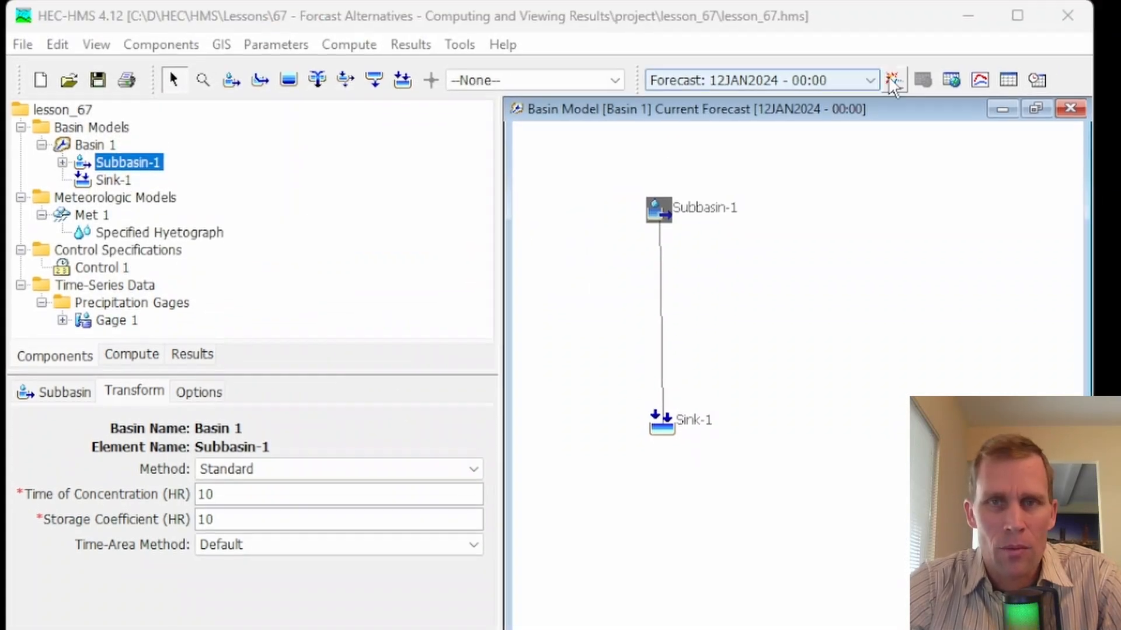
left_click(892, 82)
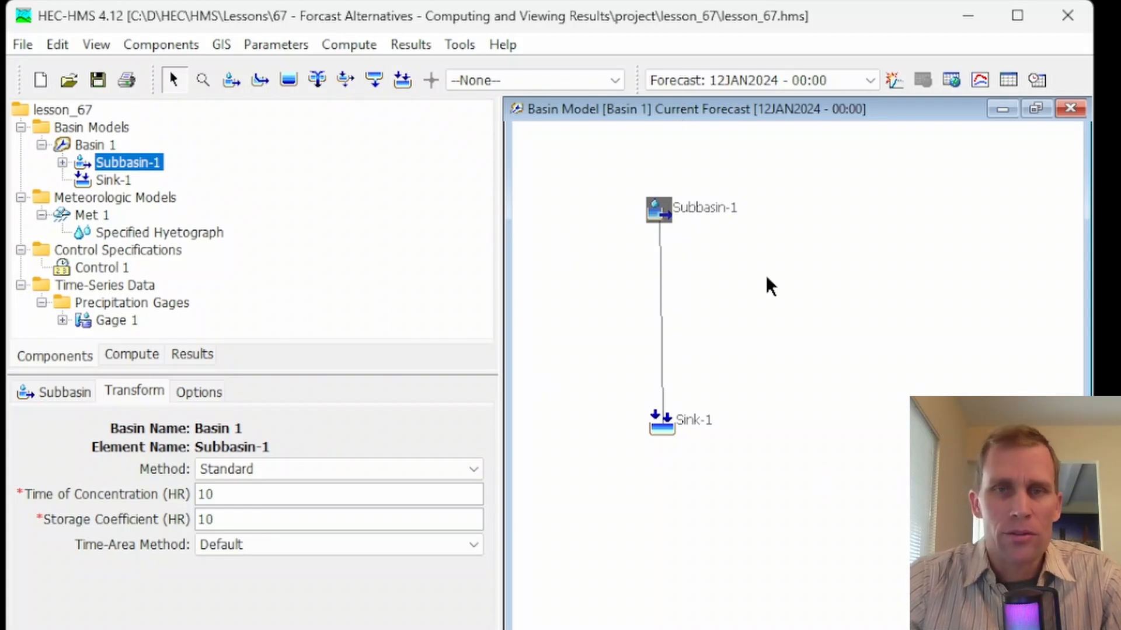
Select Subbasin-1 as a computation point in the basin map and compute to that point.
left_click_drag(778, 279, 771, 303)
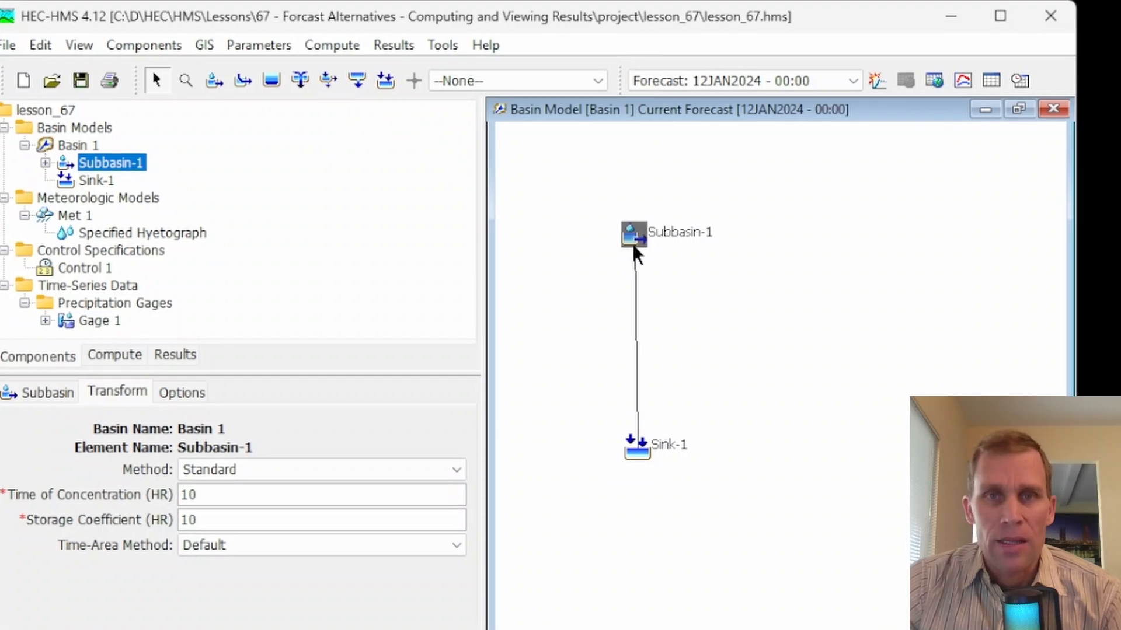
right_click(581, 238)
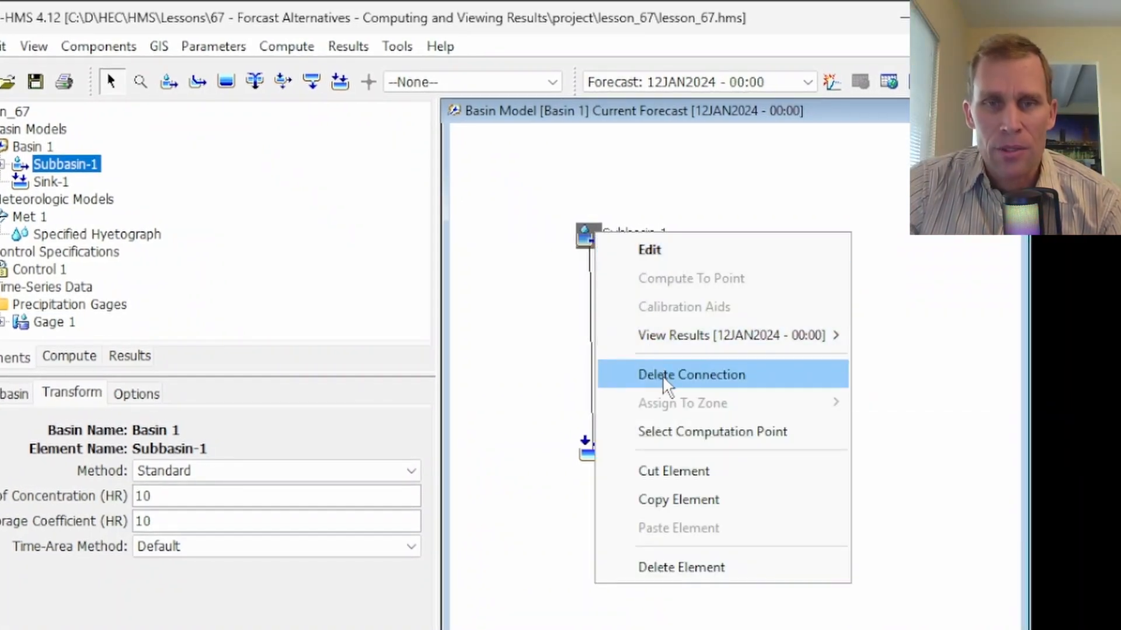
left_click(683, 431)
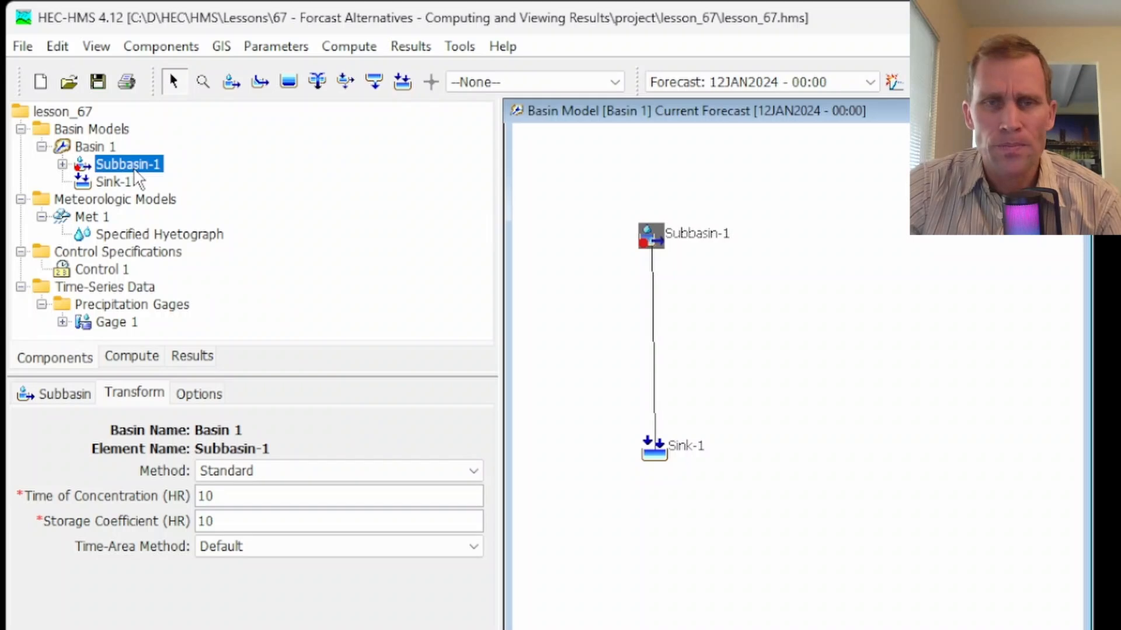
right_click(654, 235)
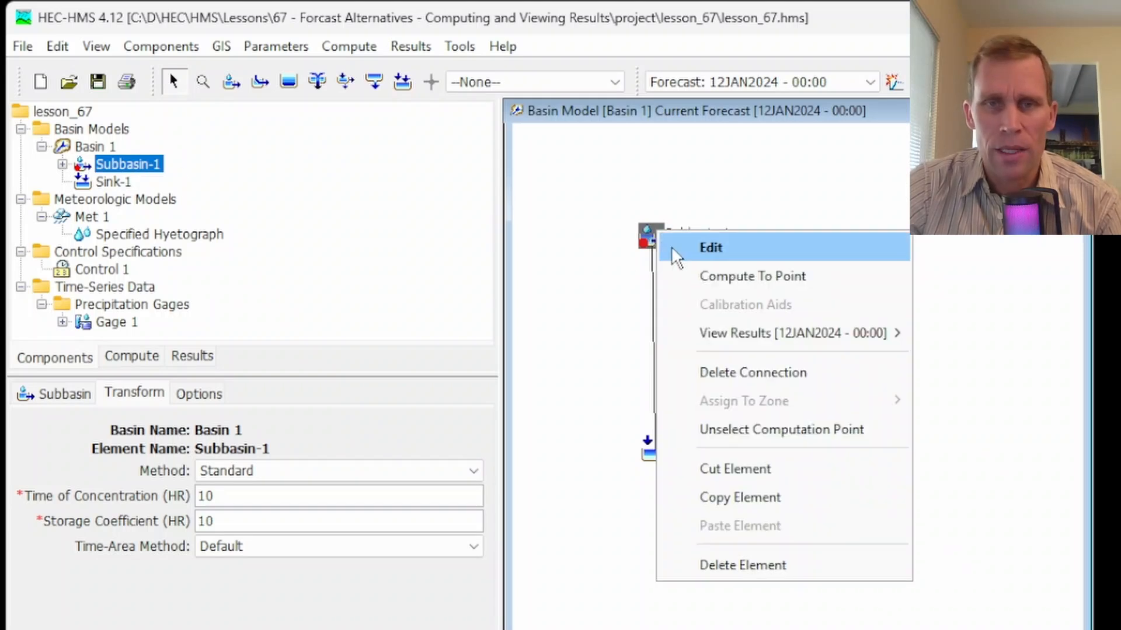
left_click(716, 279)
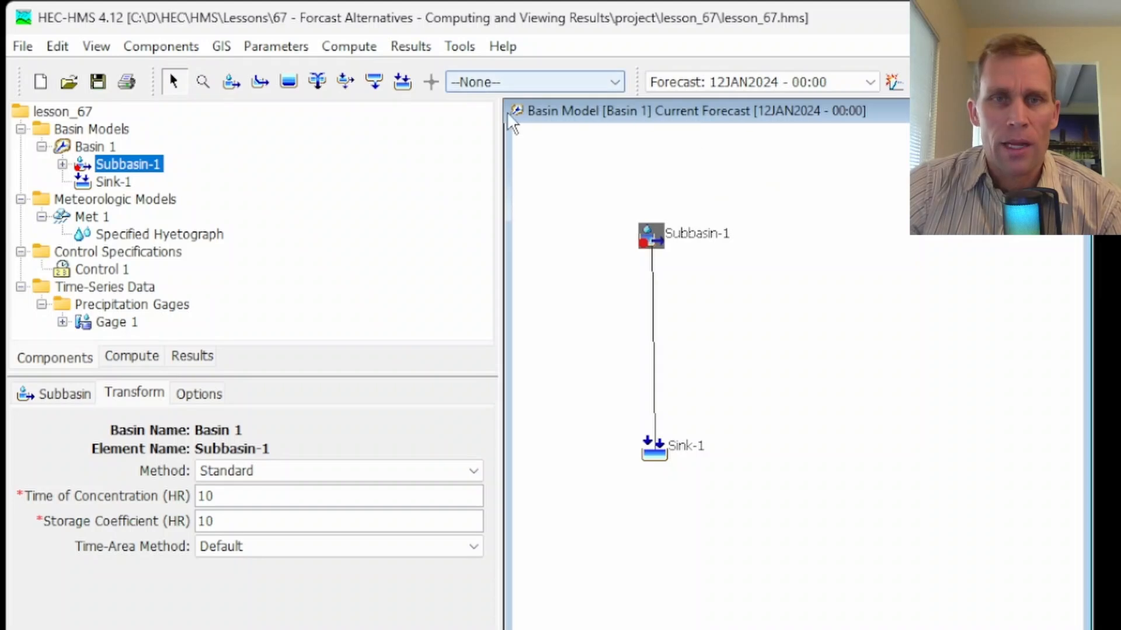
Unselect Subbasin-1 as a computation point in the basin map.
right_click(654, 245)
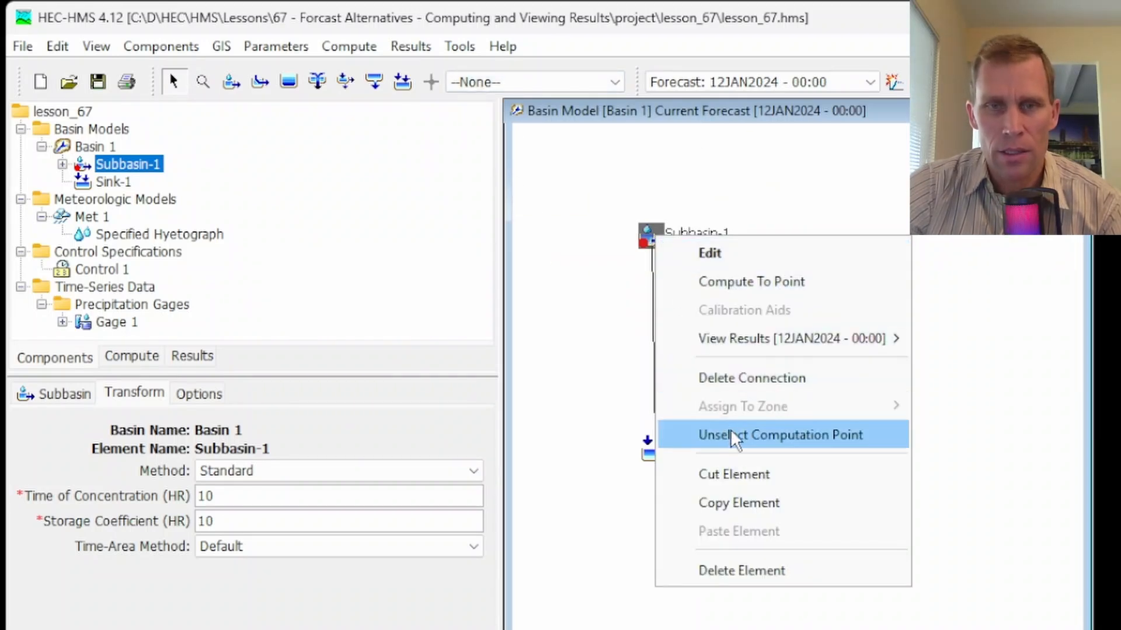
left_click(783, 436)
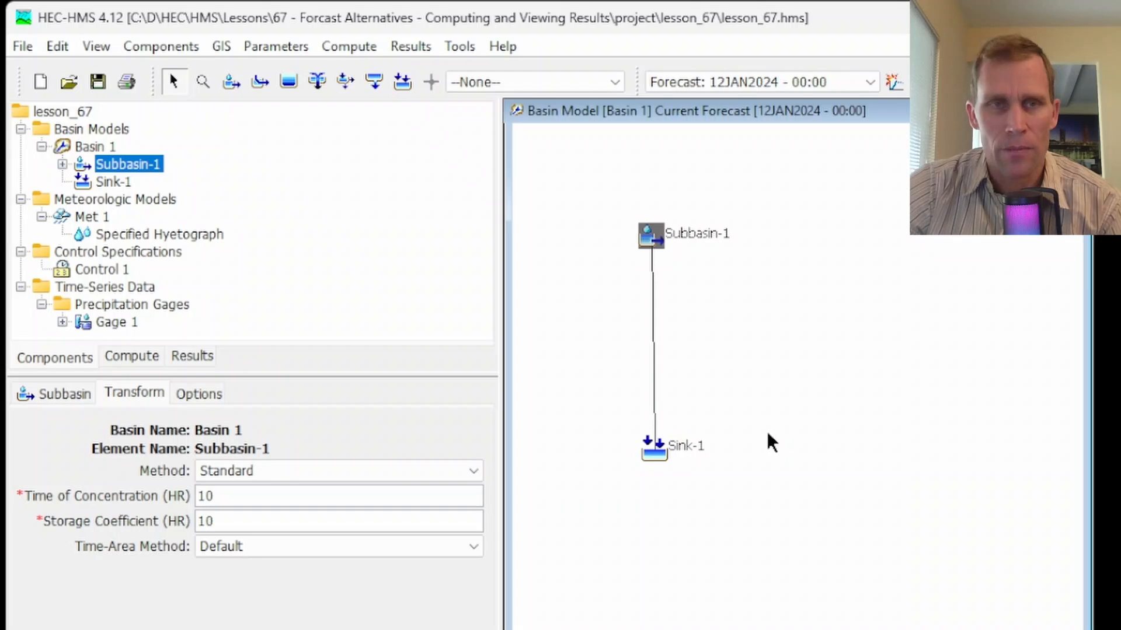
View the Computation Point Manager for Basin 1 and close it without changes.
left_click(160, 47)
mouse_move(227, 52)
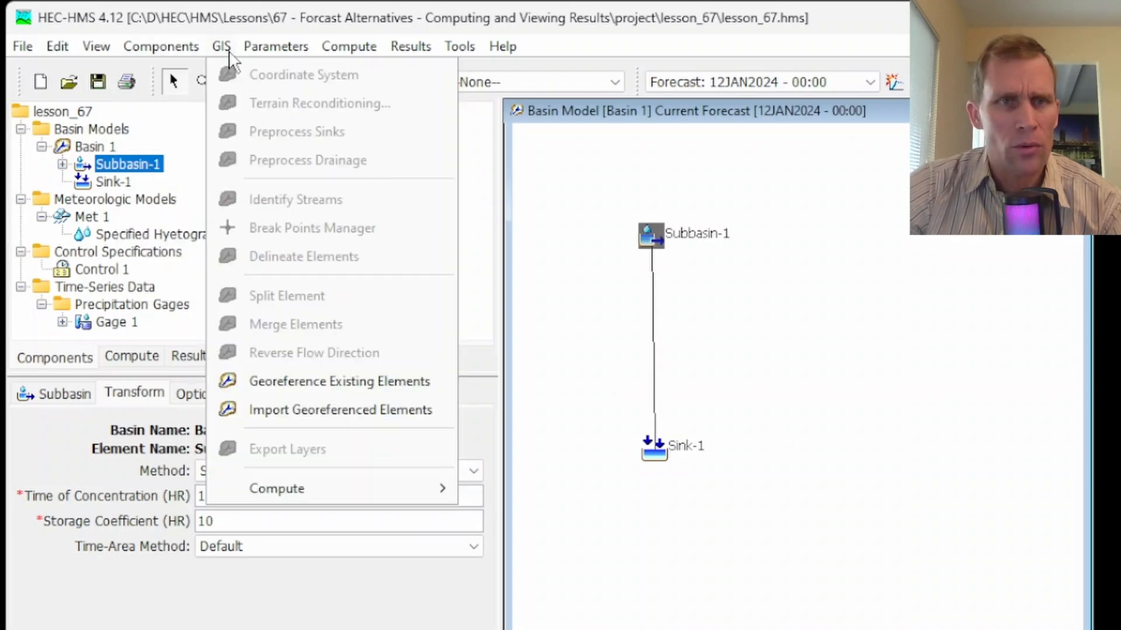
mouse_move(272, 55)
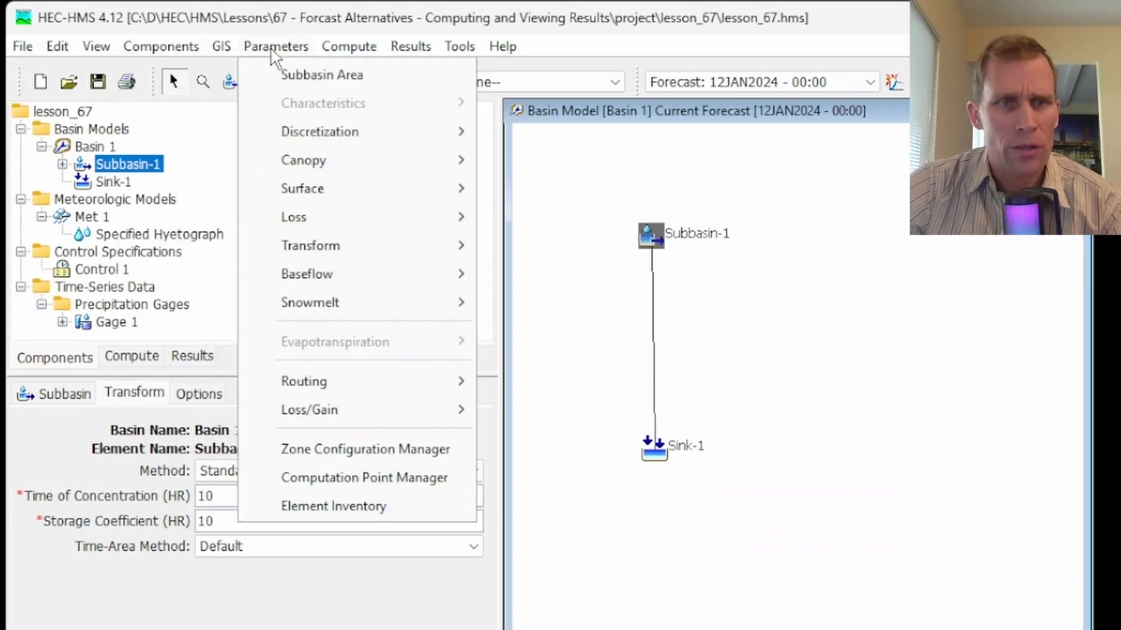
left_click(347, 477)
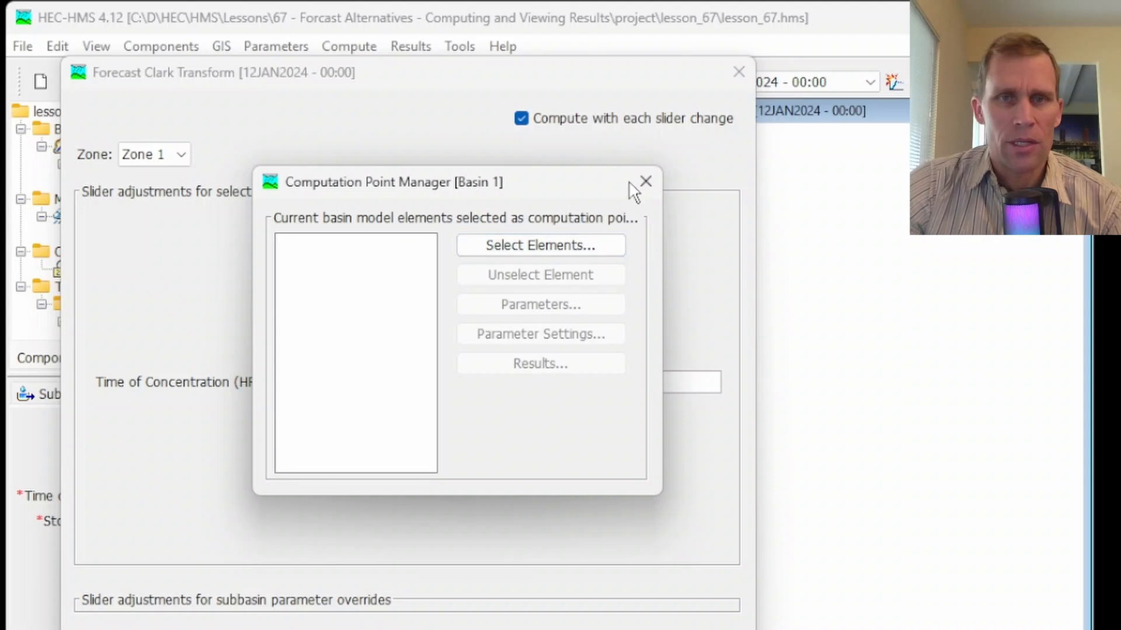
left_click(645, 182)
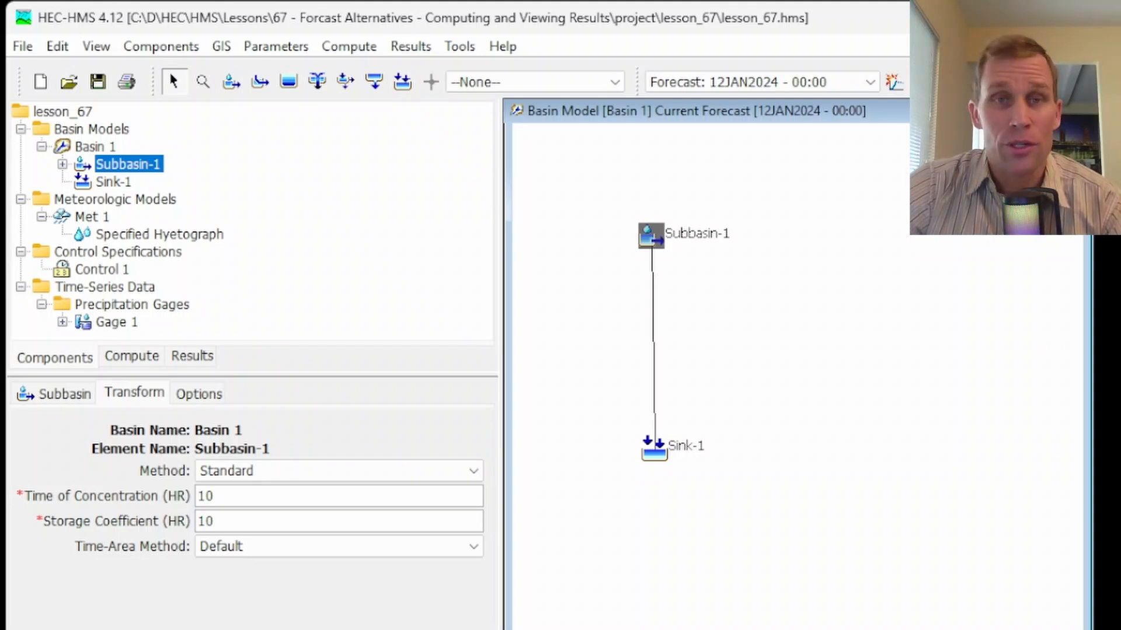
Review the settings of the forecast alternatives from 08JAN2024 - 00:00 through 12JAN2024 - 00:00.
left_click(131, 357)
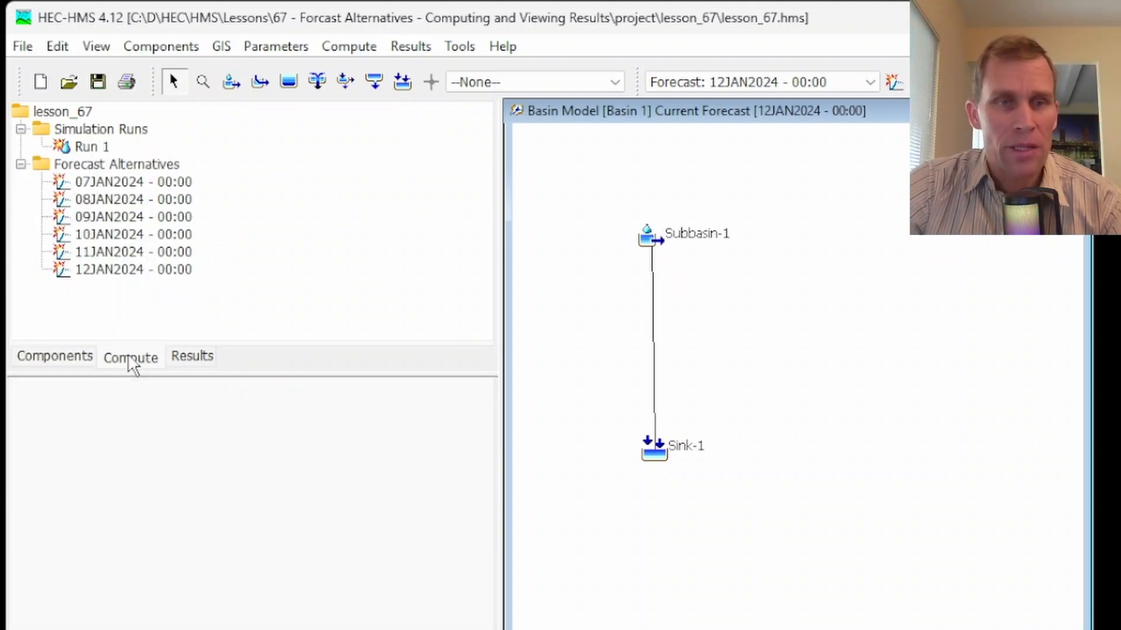
left_click(97, 199)
left_click(103, 216)
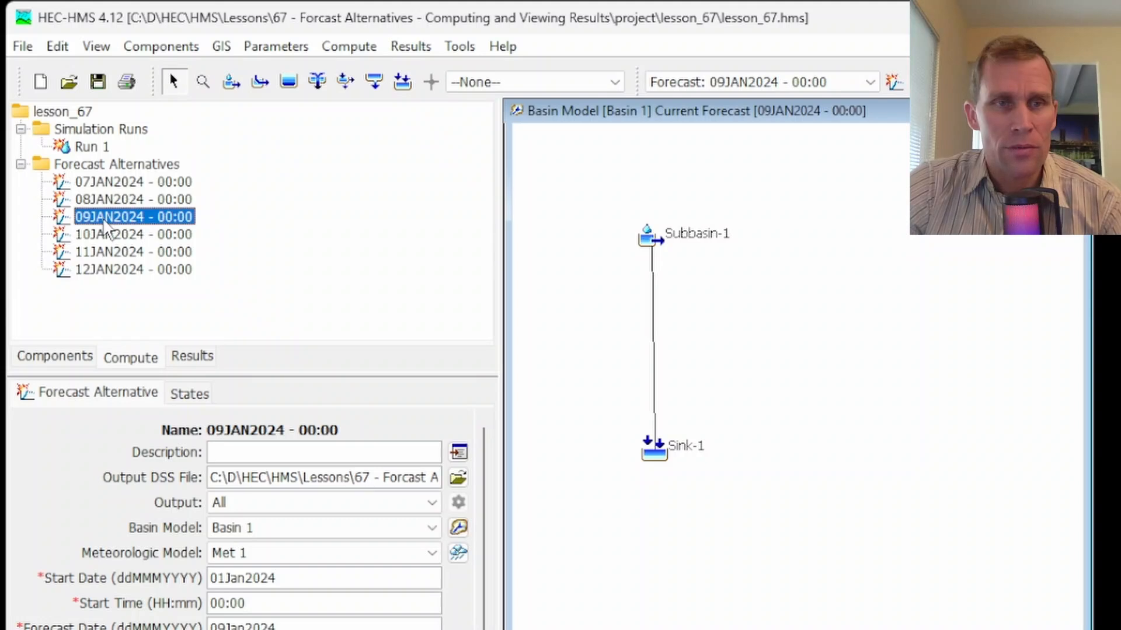
left_click(108, 234)
left_click(114, 252)
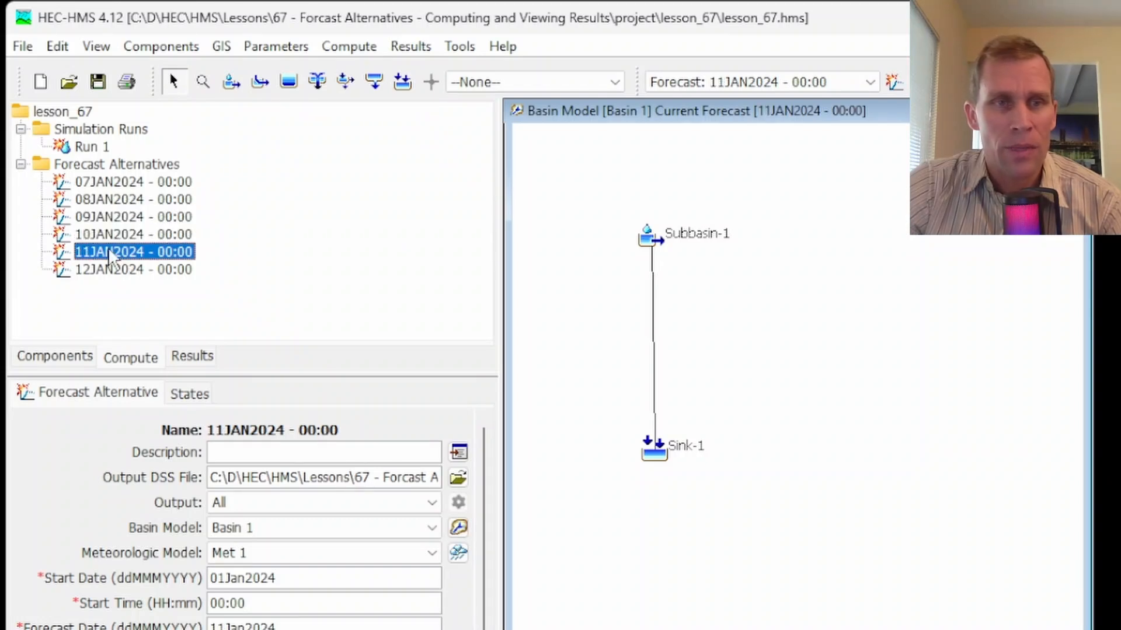
left_click(116, 269)
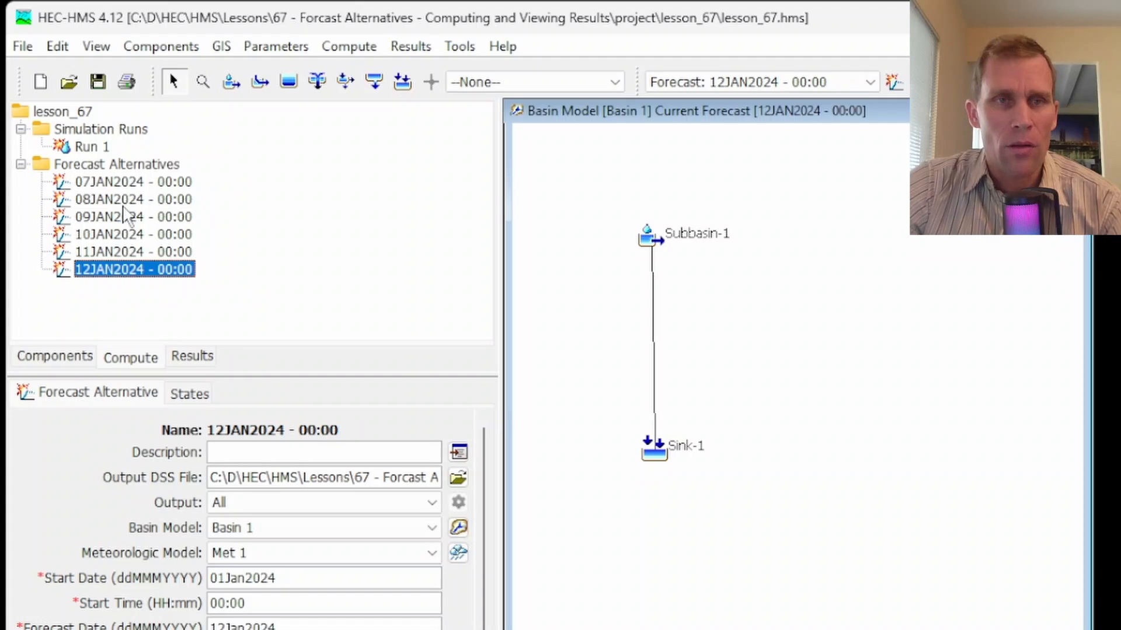
Run a multiple compute of all forecast alternatives from 07JAN2024 - 00:00 through 12JAN2024 - 00:00.
left_click(364, 50)
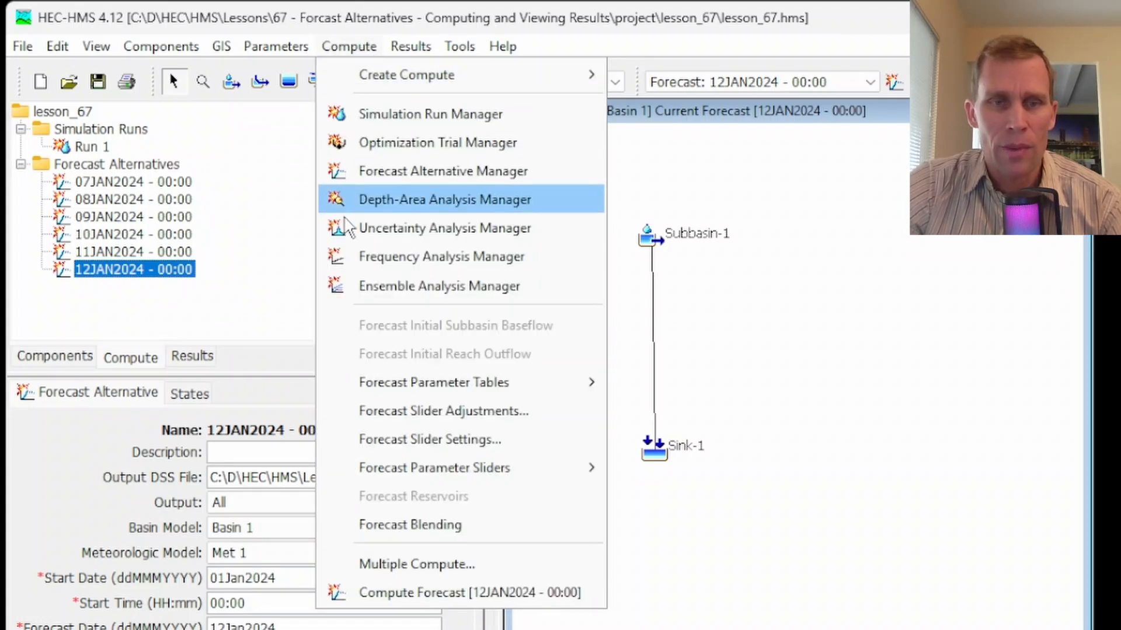
left_click(423, 564)
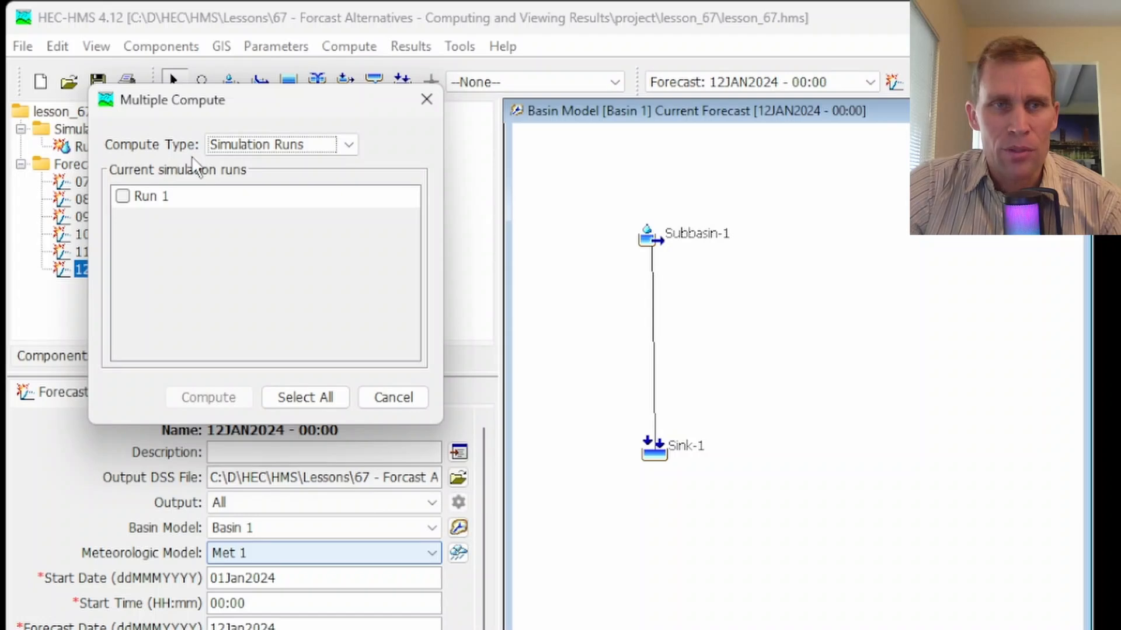
left_click(334, 141)
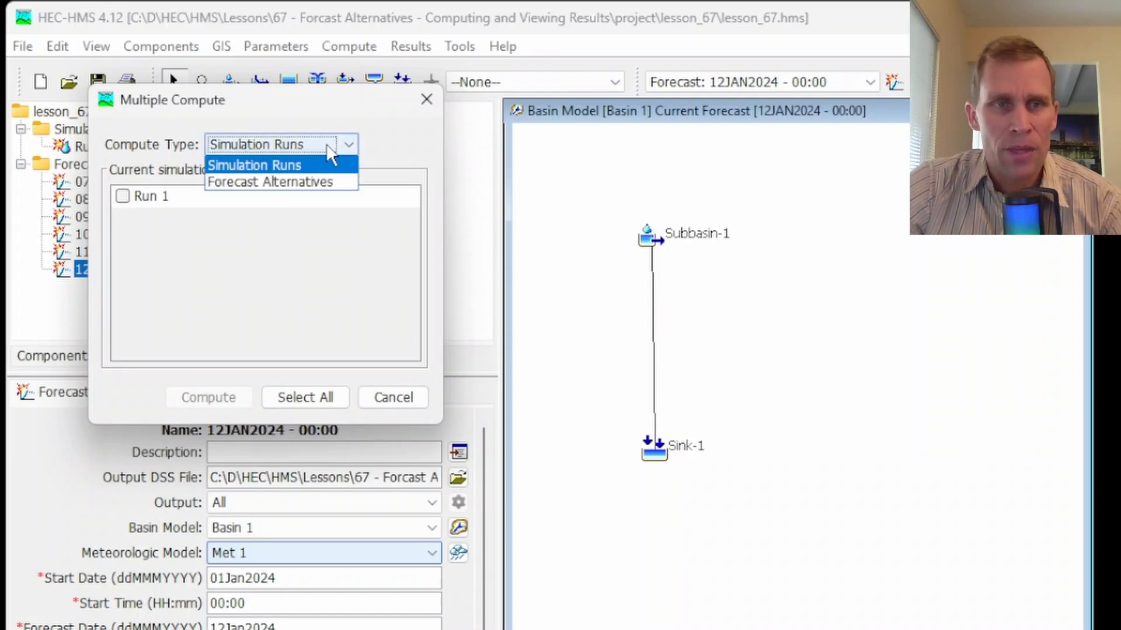
left_click(281, 183)
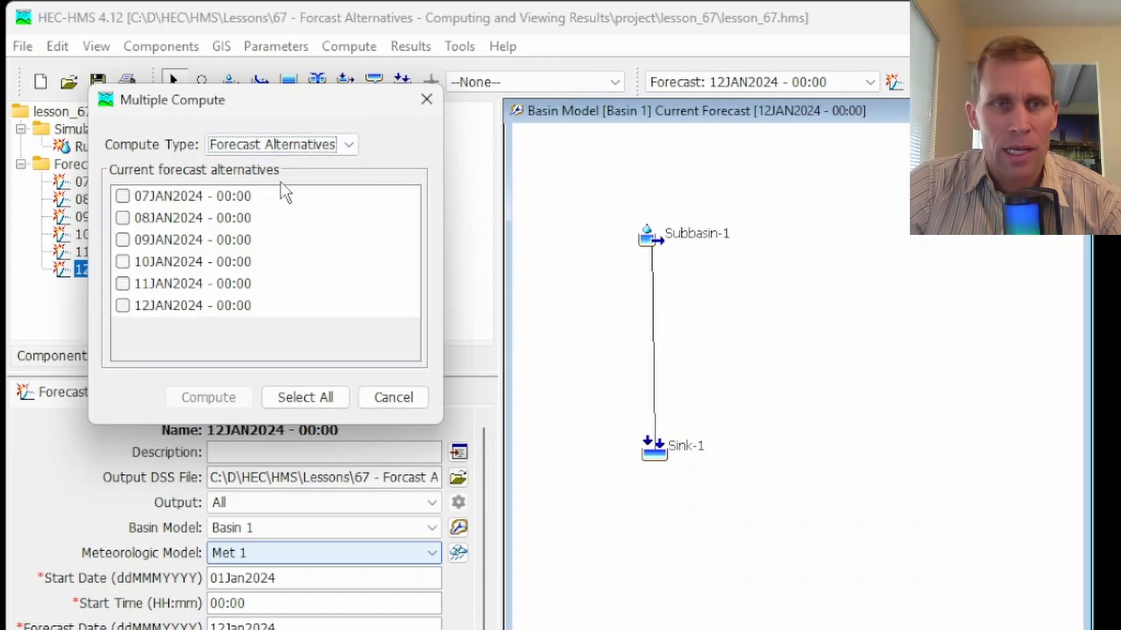
left_click(122, 196)
left_click(123, 218)
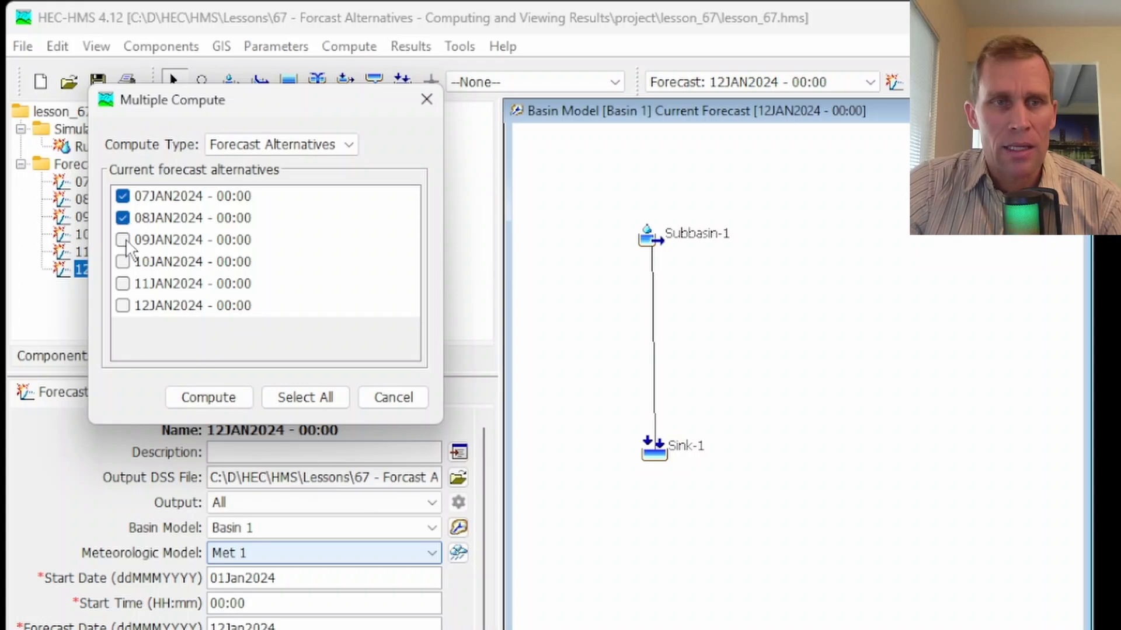
left_click(123, 240)
left_click(123, 261)
left_click(122, 284)
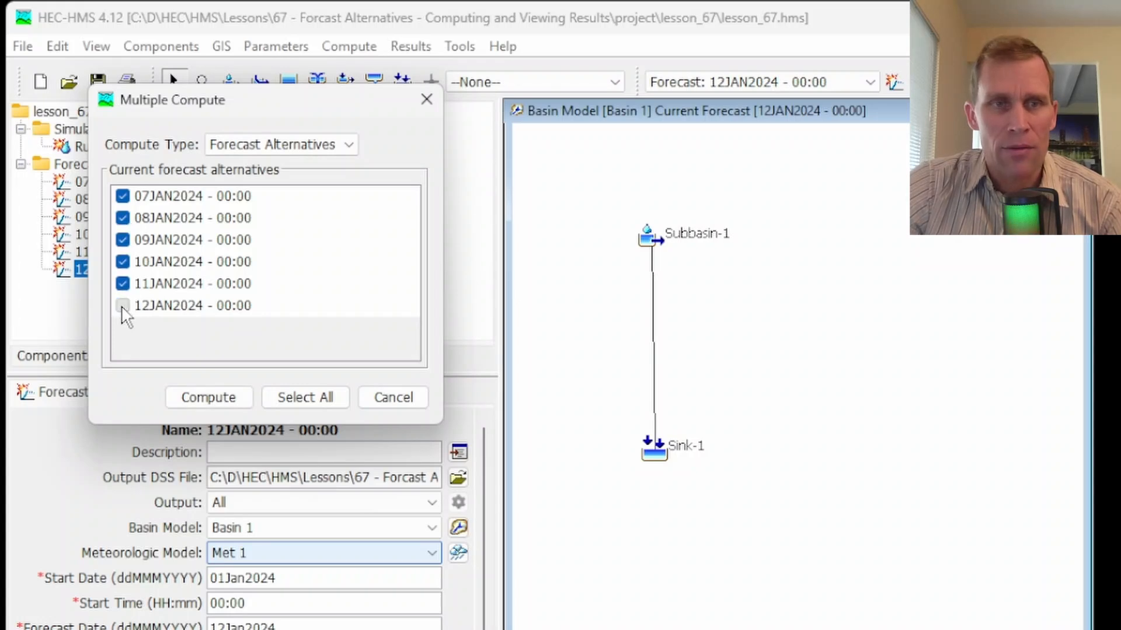
left_click(123, 306)
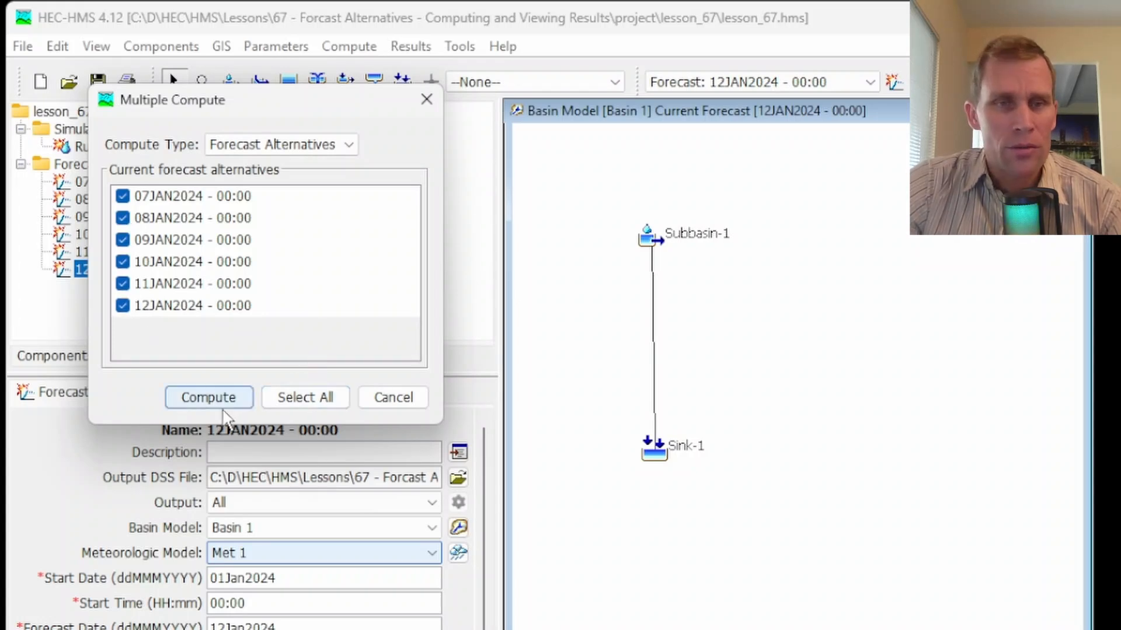
left_click(298, 398)
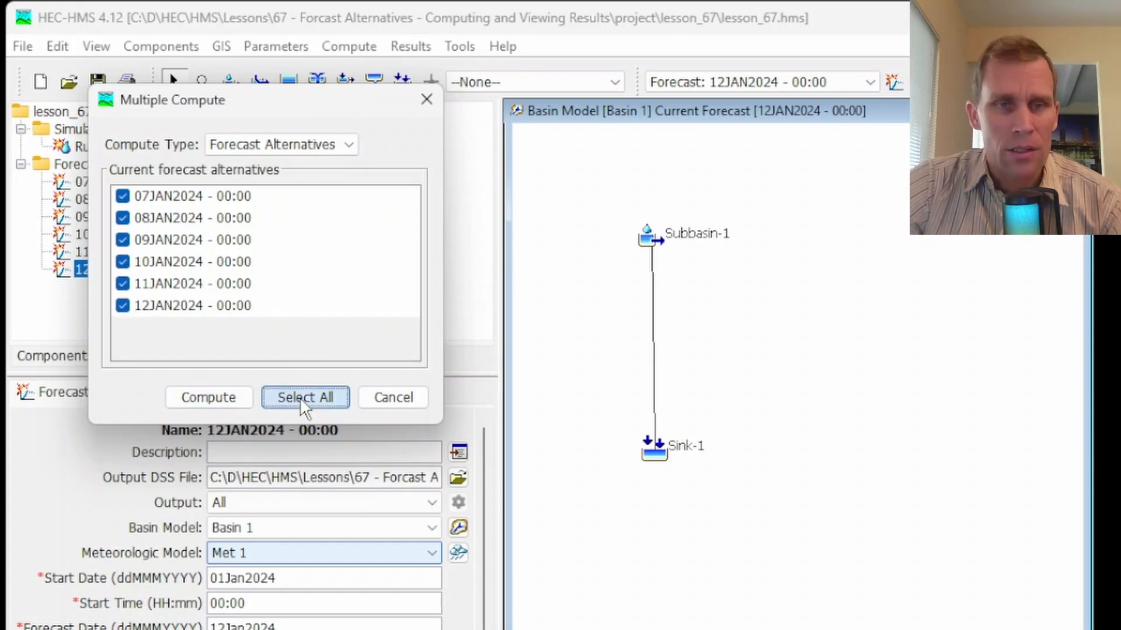
left_click(221, 401)
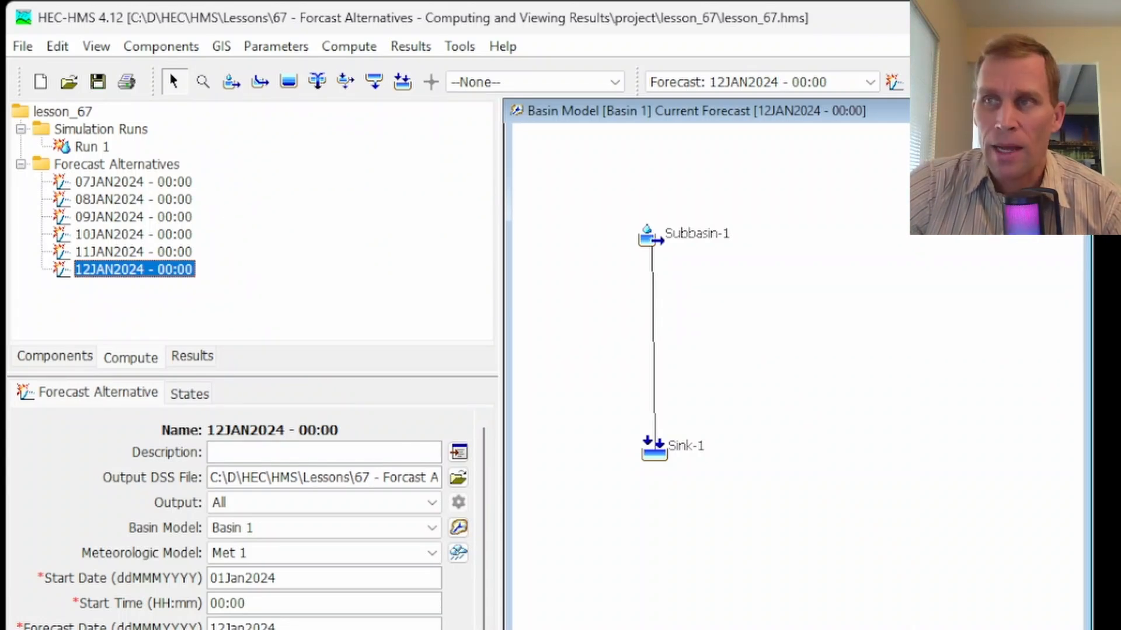
View the element graph of Subbasin-1 for the 12JAN2024 - 00:00 forecast alternative.
left_click(105, 271)
left_click(110, 310)
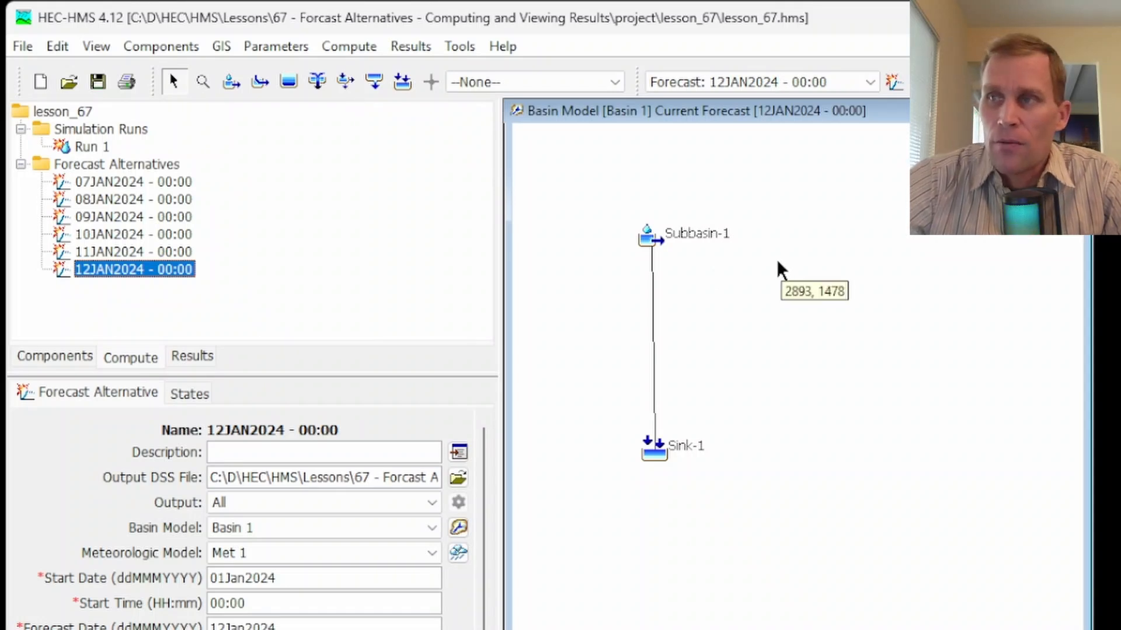
left_click(649, 240)
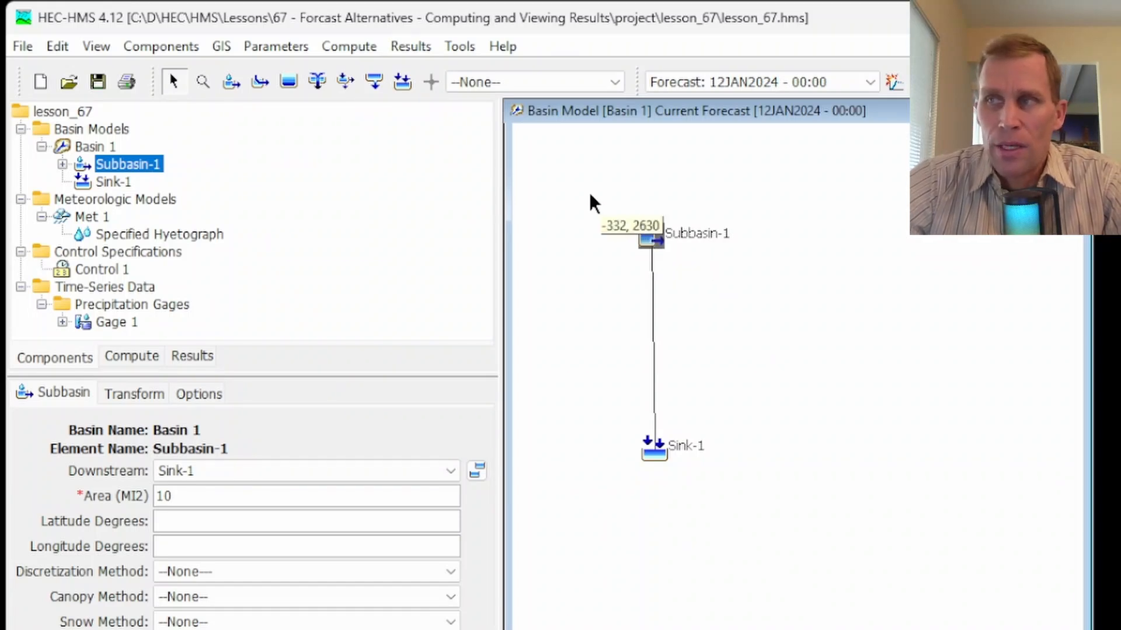
left_click(400, 51)
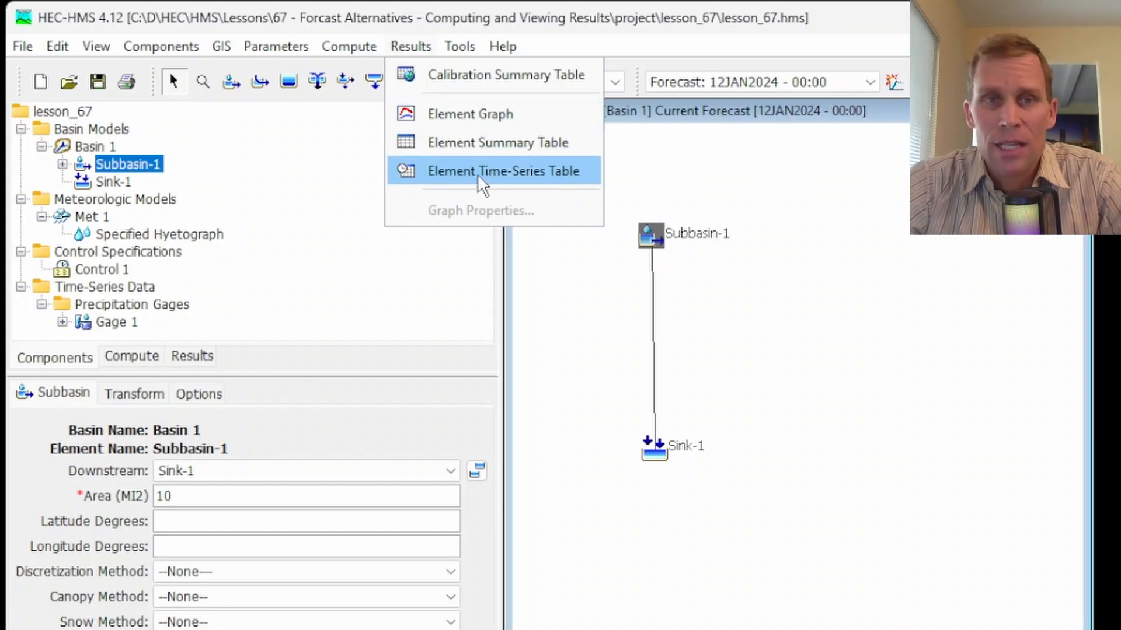
left_click(468, 113)
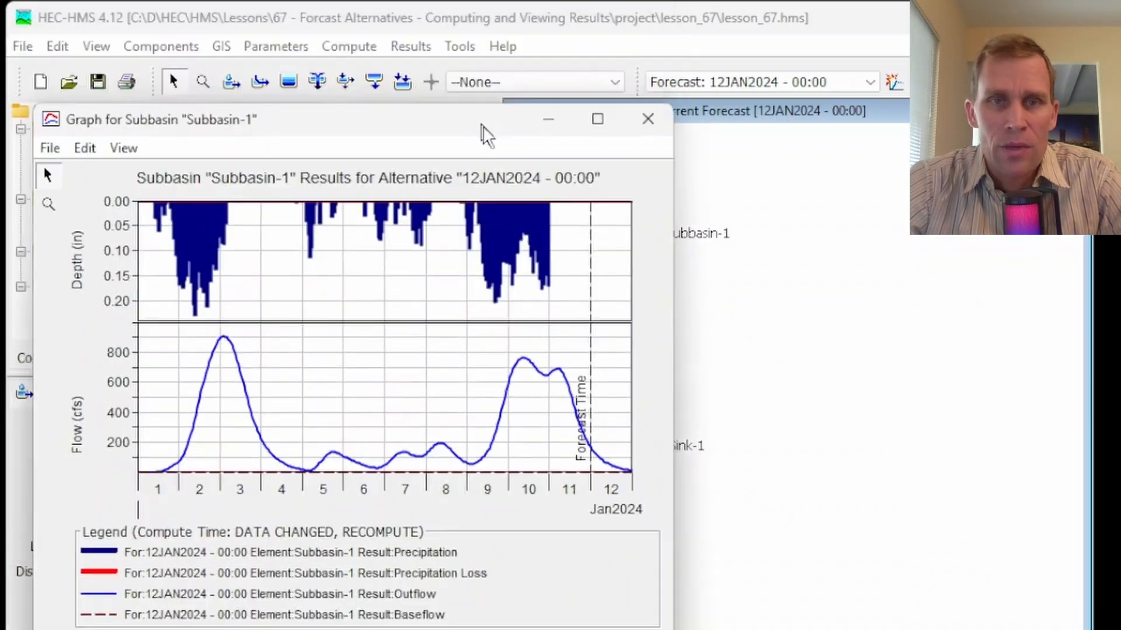
Close the Subbasin-1 graph and view the element summary table for the 12JAN2024 - 00:00 alternative.
left_click(656, 132)
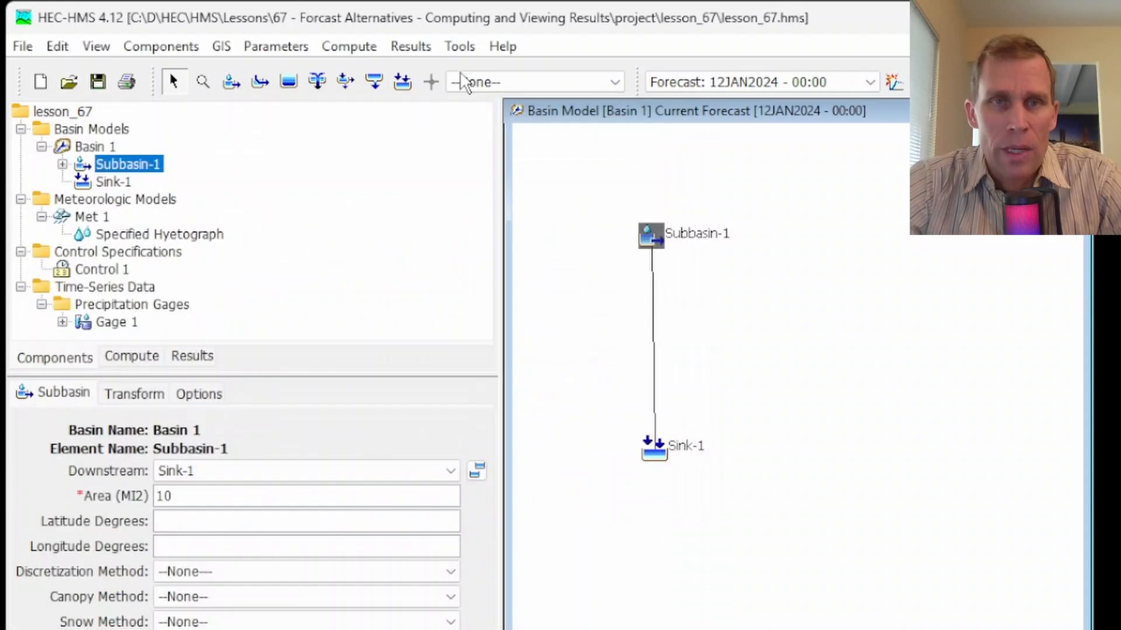
left_click(421, 47)
left_click(450, 155)
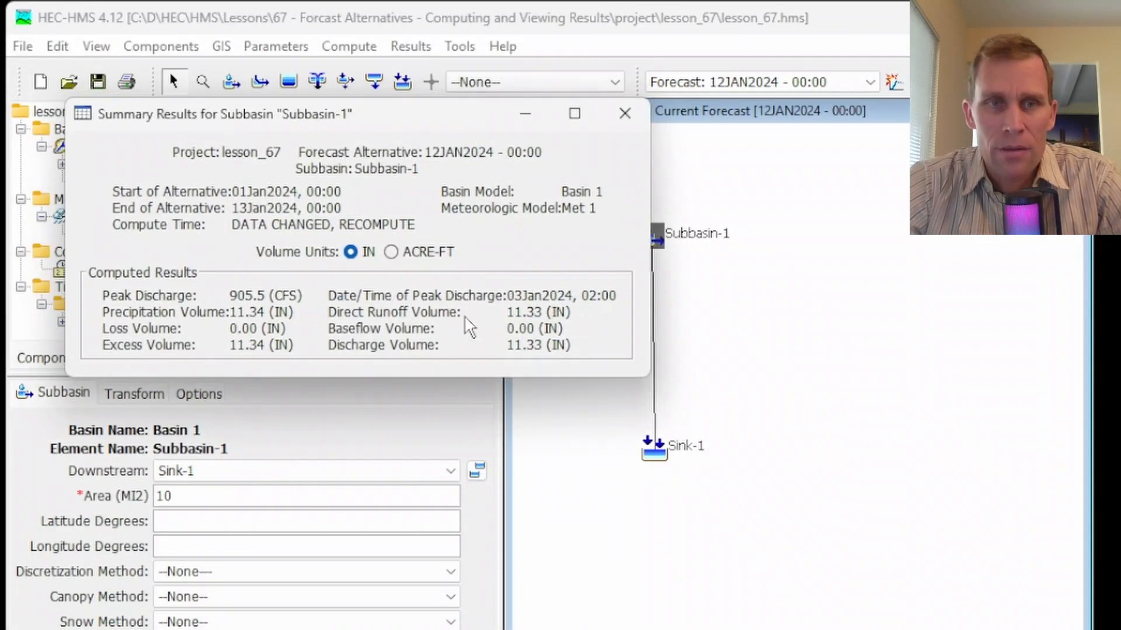
left_click(625, 113)
View the element time-series table of Subbasin-1 for the 12JAN2024 - 00:00 alternative and close it.
left_click(410, 46)
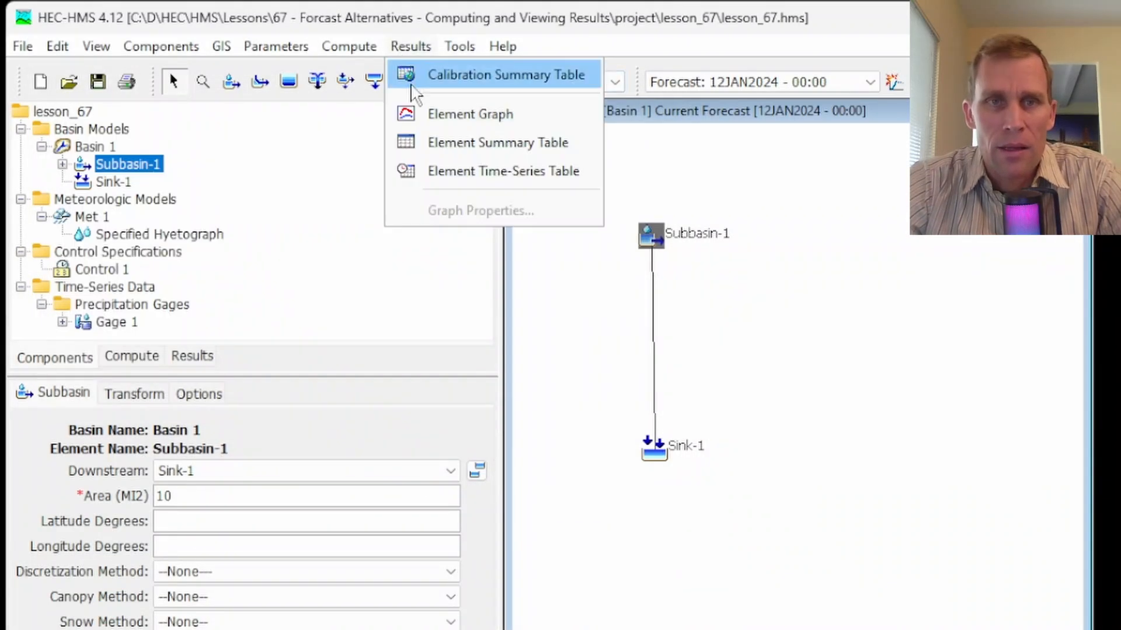
left_click(460, 171)
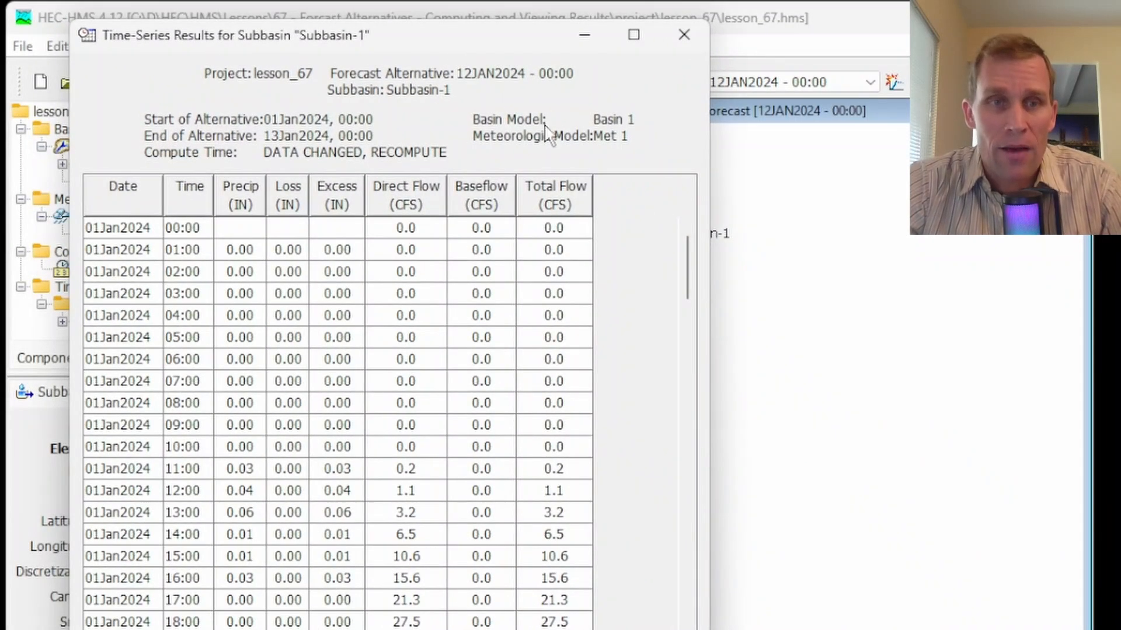
left_click(682, 34)
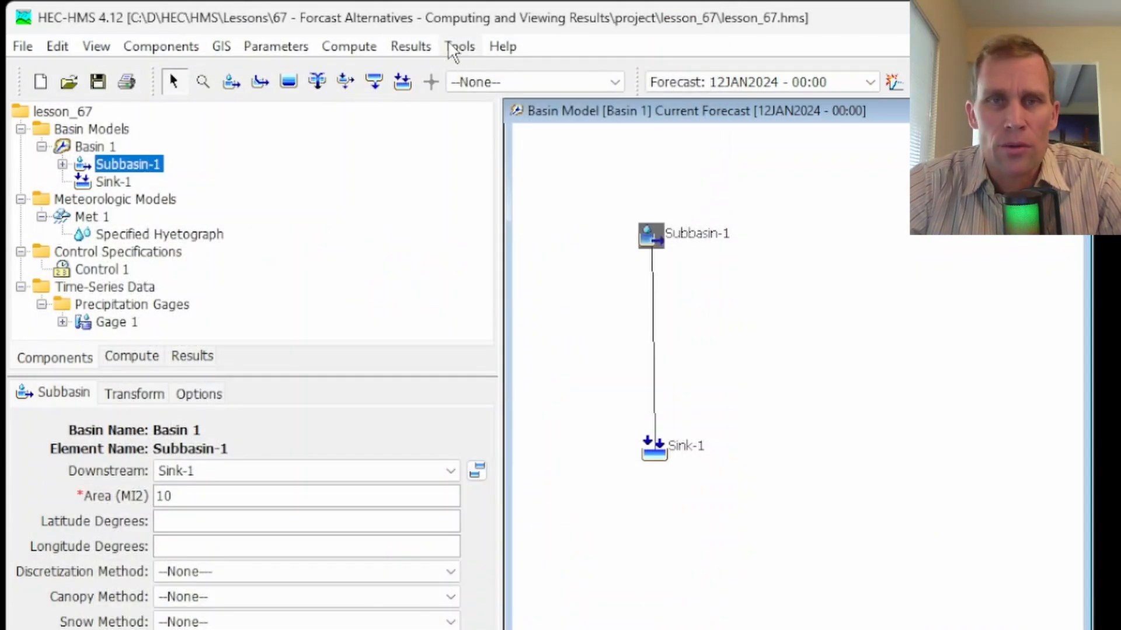
left_click(409, 42)
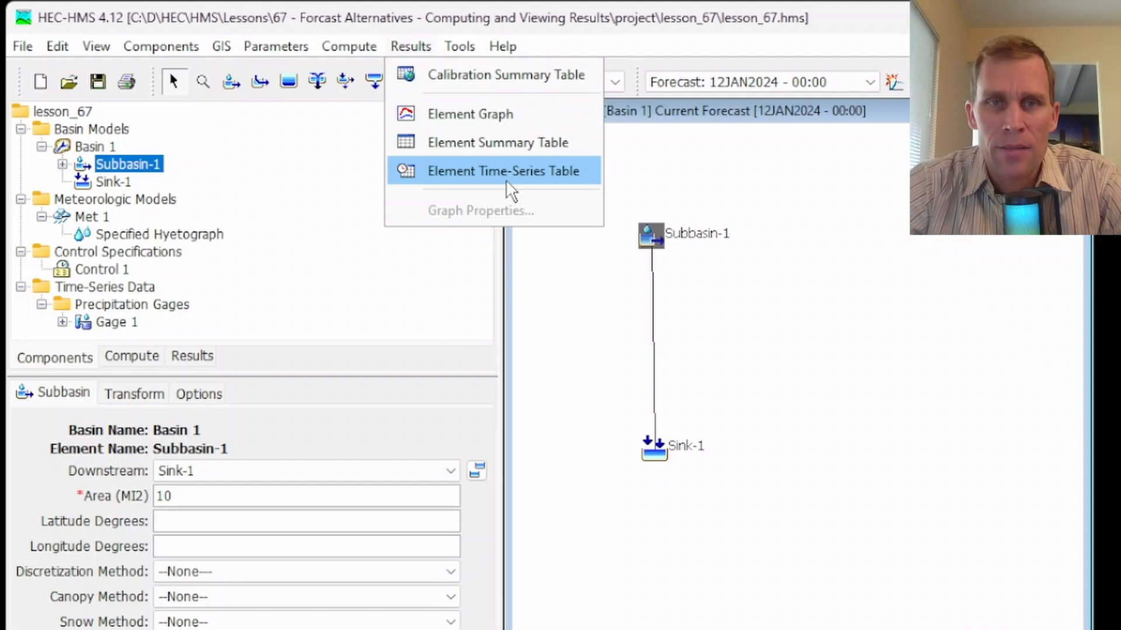
left_click(680, 24)
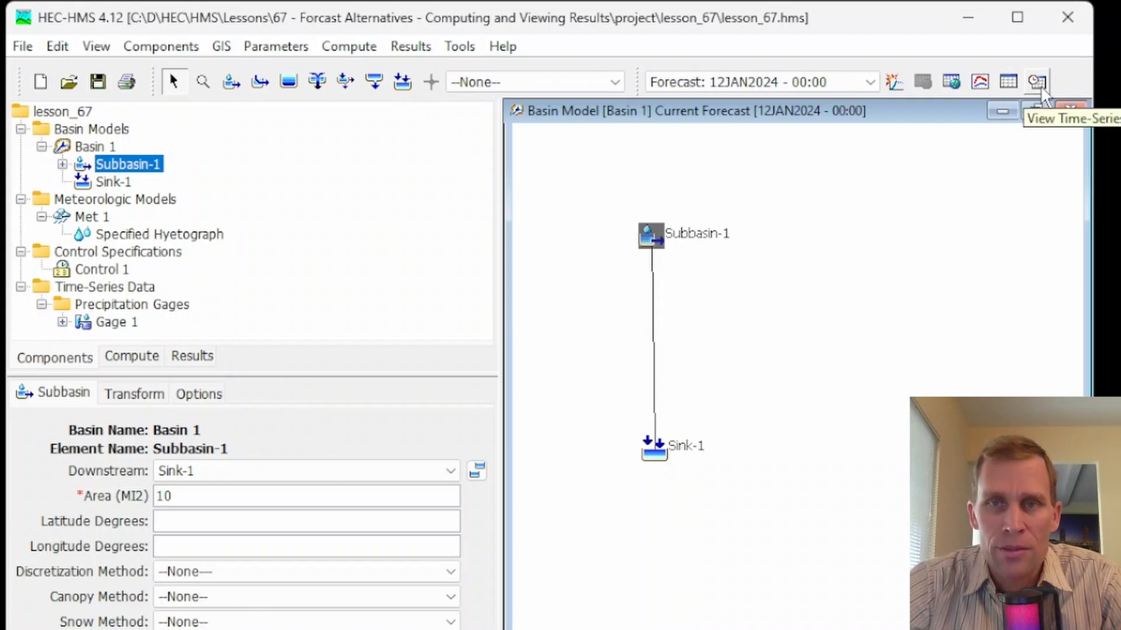
Briefly open and close each of the graph, summary and time-series result displays for Subbasin-1.
left_click(978, 88)
left_click(1005, 87)
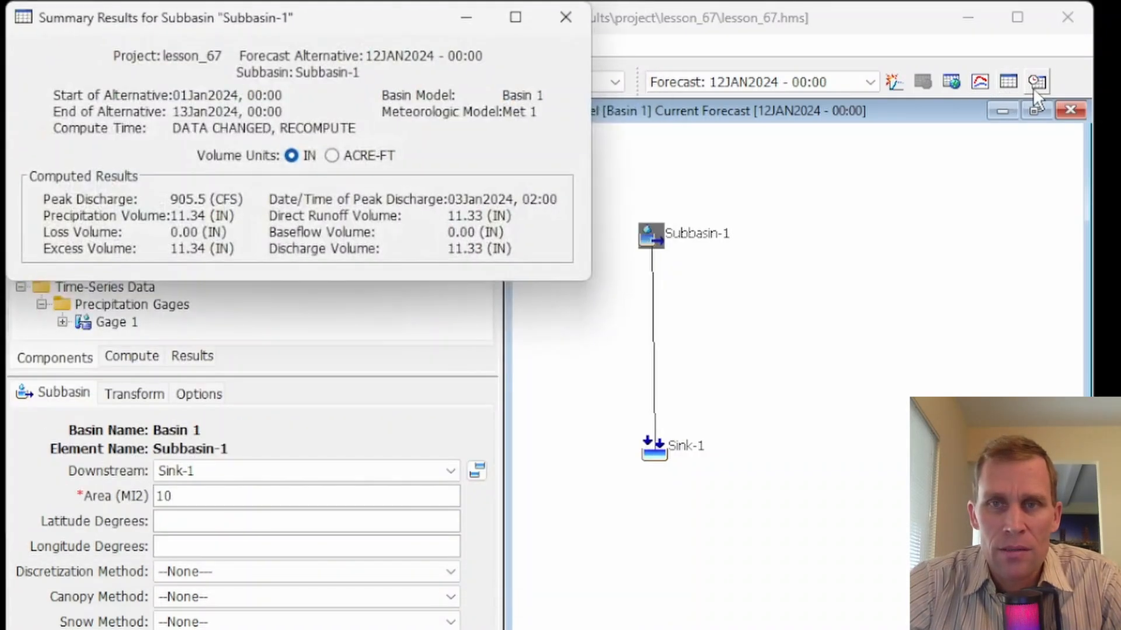
left_click(1033, 89)
left_click(611, 18)
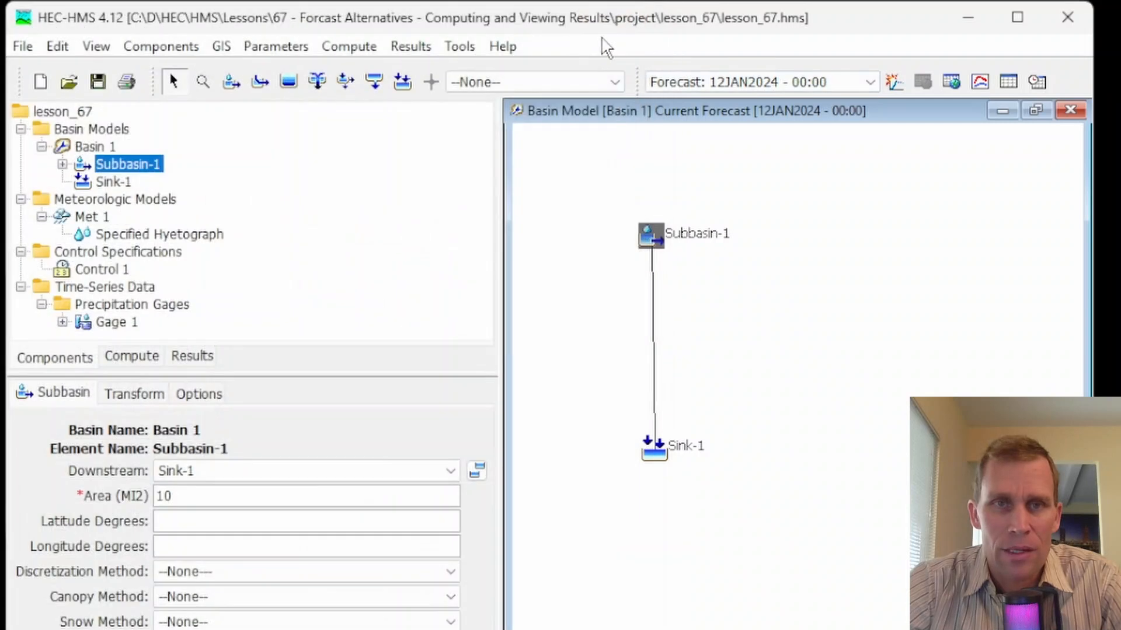
left_click(443, 629)
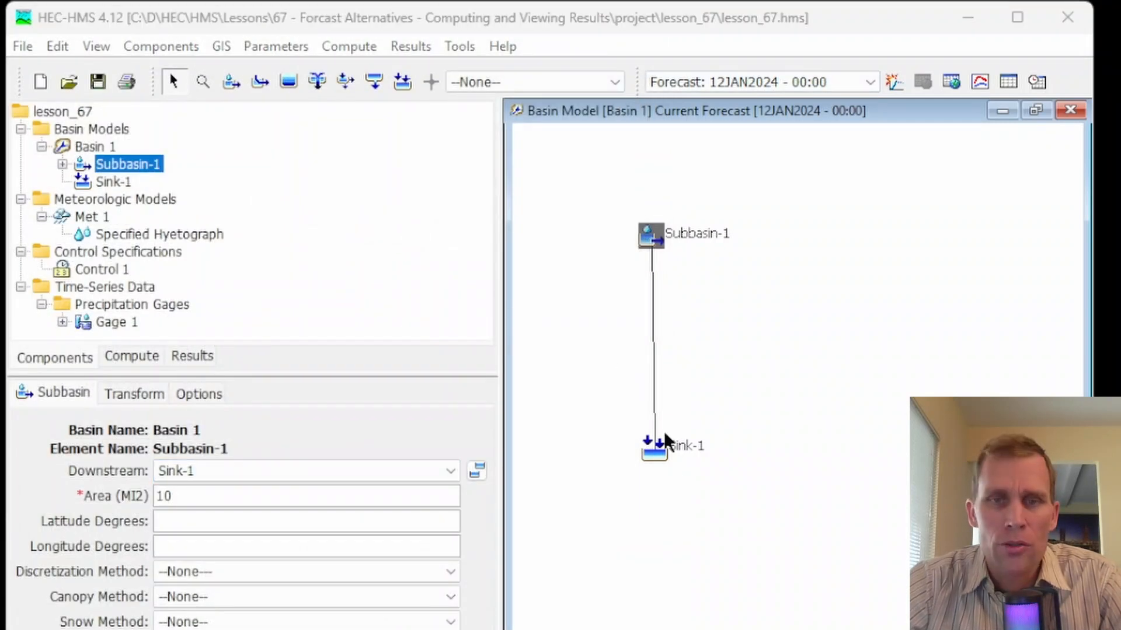
Select Subbasin-1 in the basin map and view its results graph for the 12JAN2024 - 00:00 alternative.
left_click(652, 238)
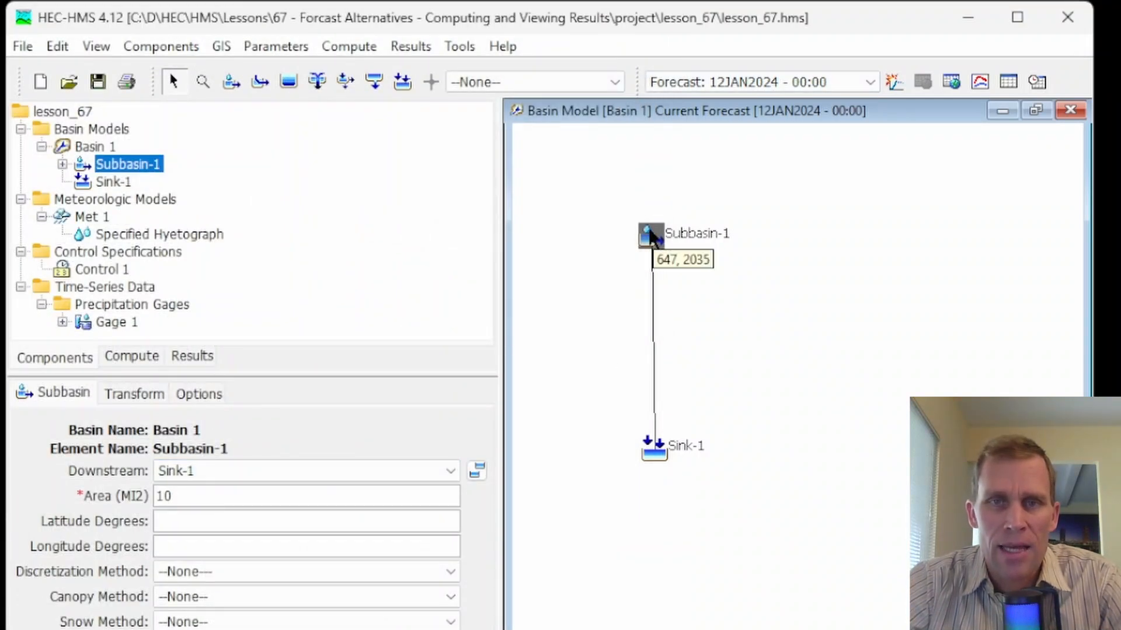
left_click(981, 83)
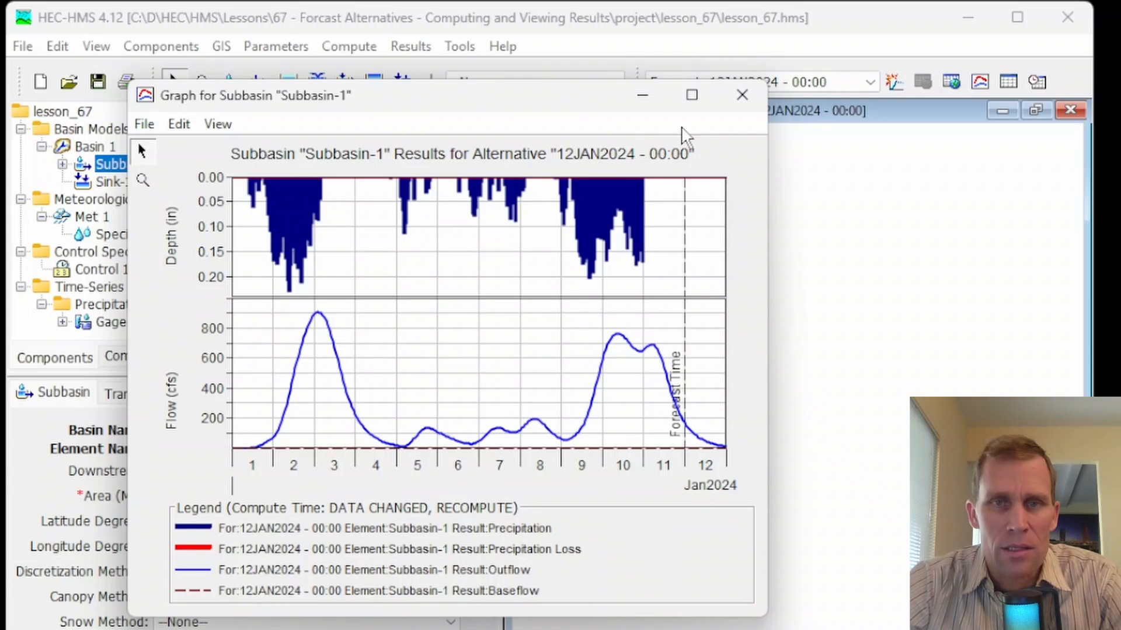
left_click(744, 97)
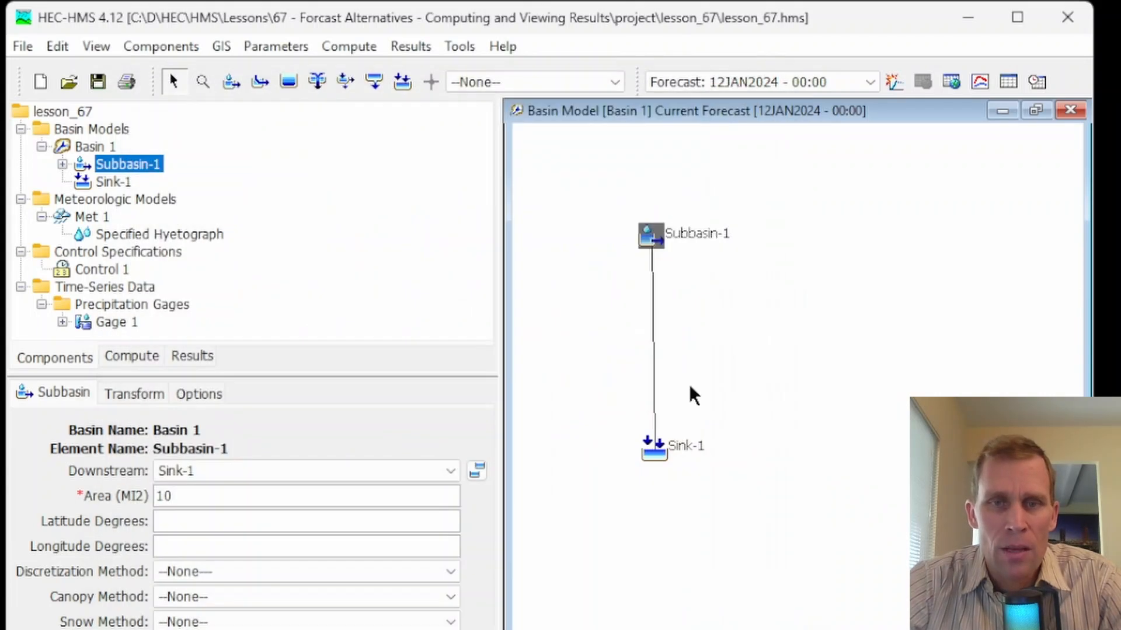
Select Sink-1 in the basin map and view its outflow graph for the 12JAN2024 - 00:00 alternative.
left_click(655, 449)
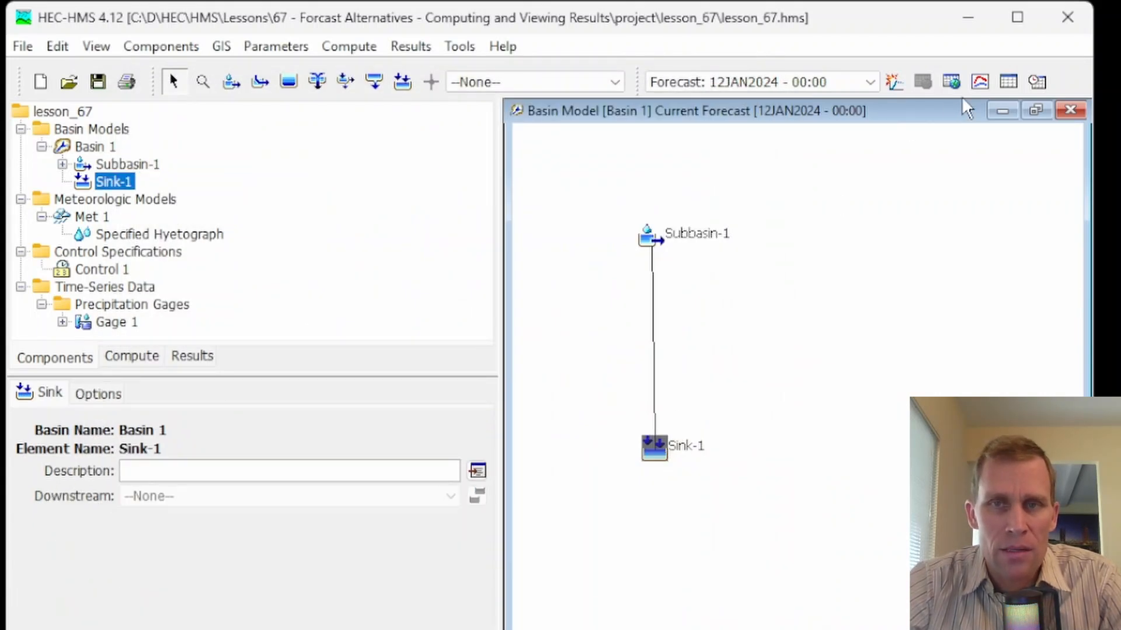
left_click(980, 82)
left_click_drag(386, 35, 555, 150)
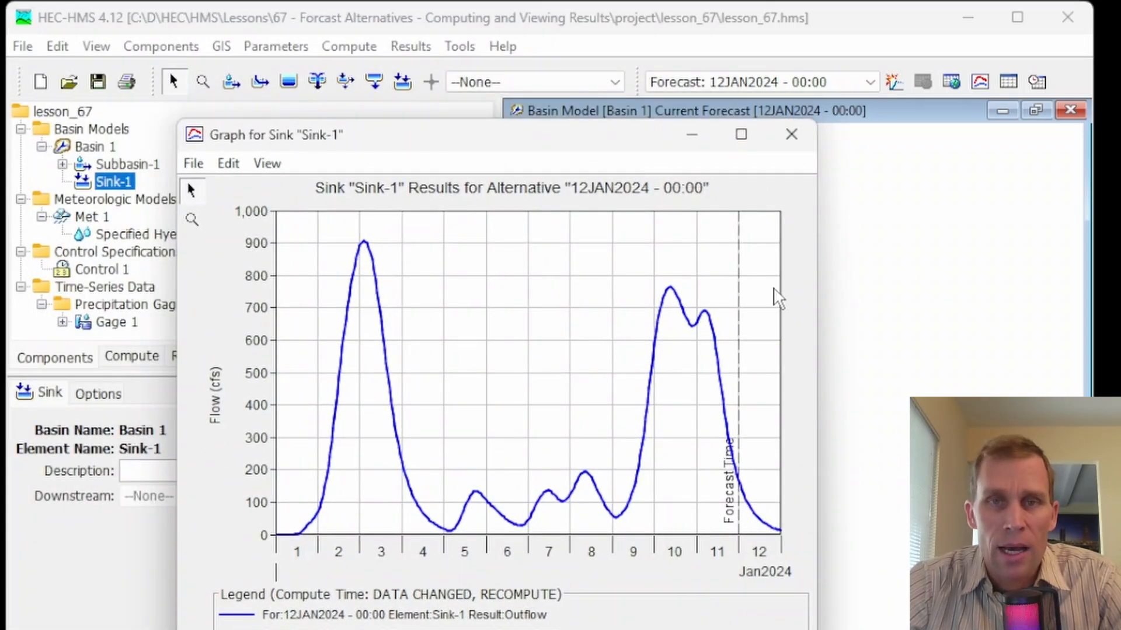
left_click(792, 140)
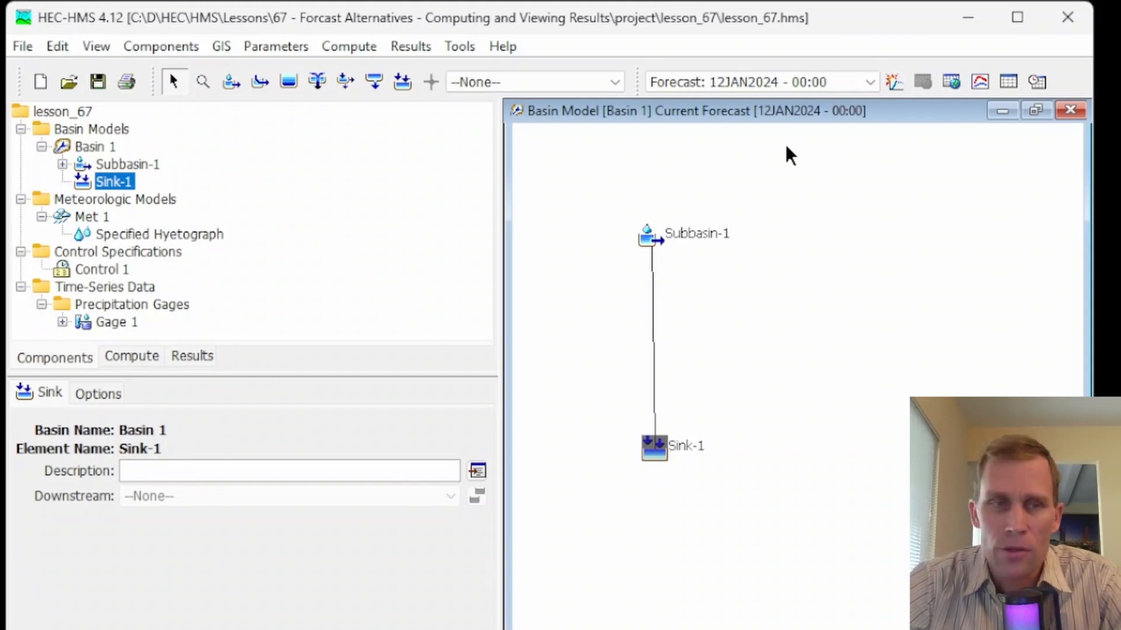
Expand the computed results of the 12JAN2024 - 00:00 forecast alternative to list the result items of Subbasin-1.
left_click(194, 359)
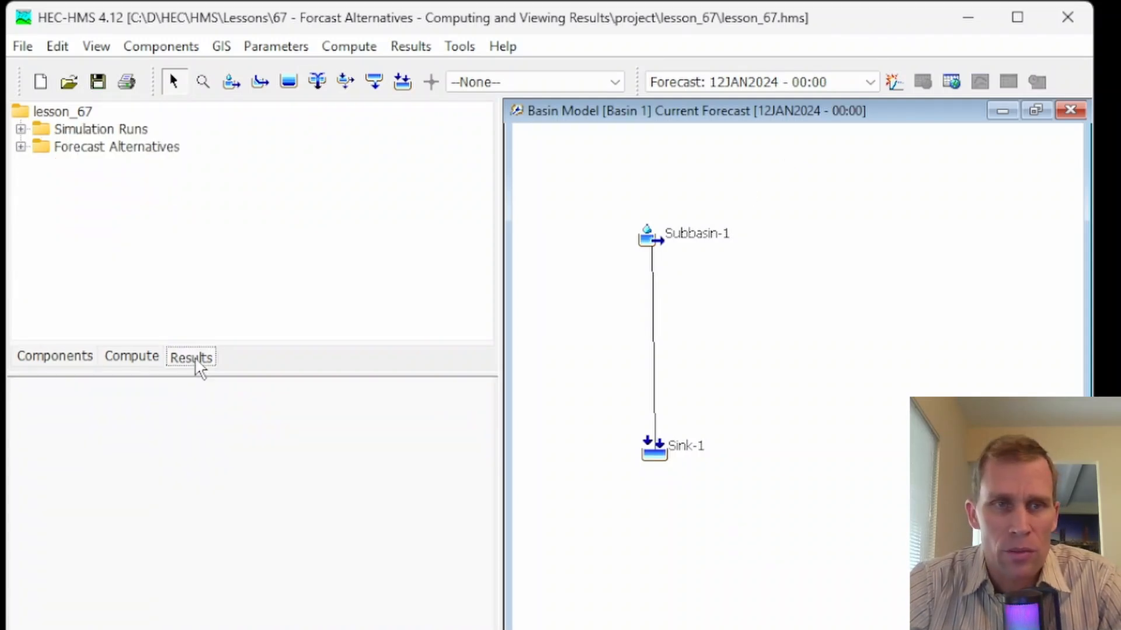
left_click(21, 146)
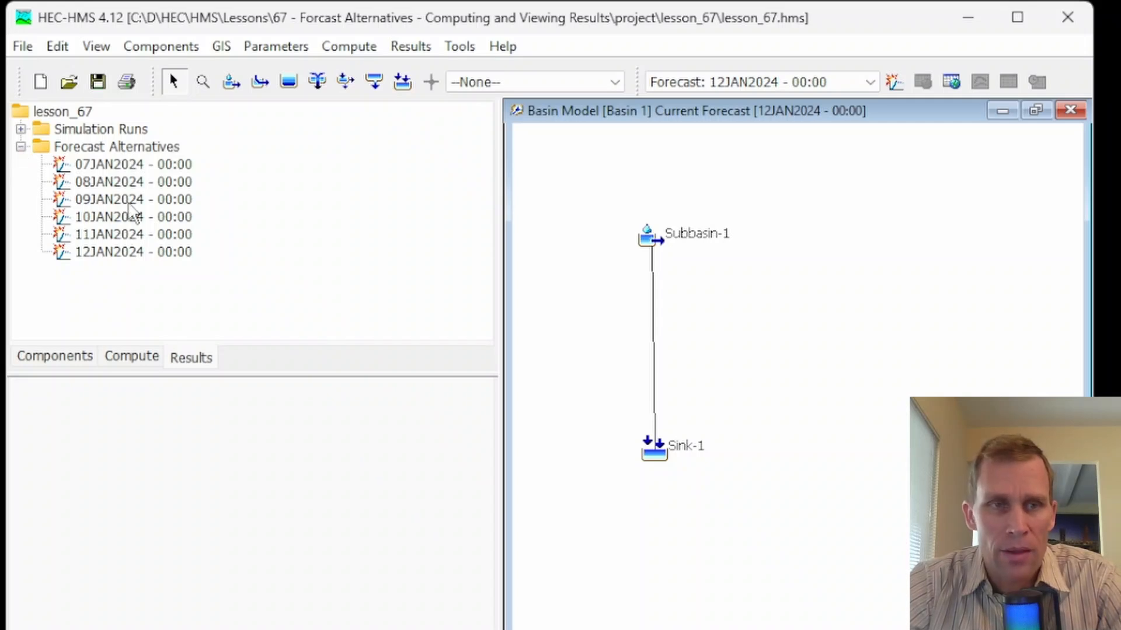
double_click(125, 251)
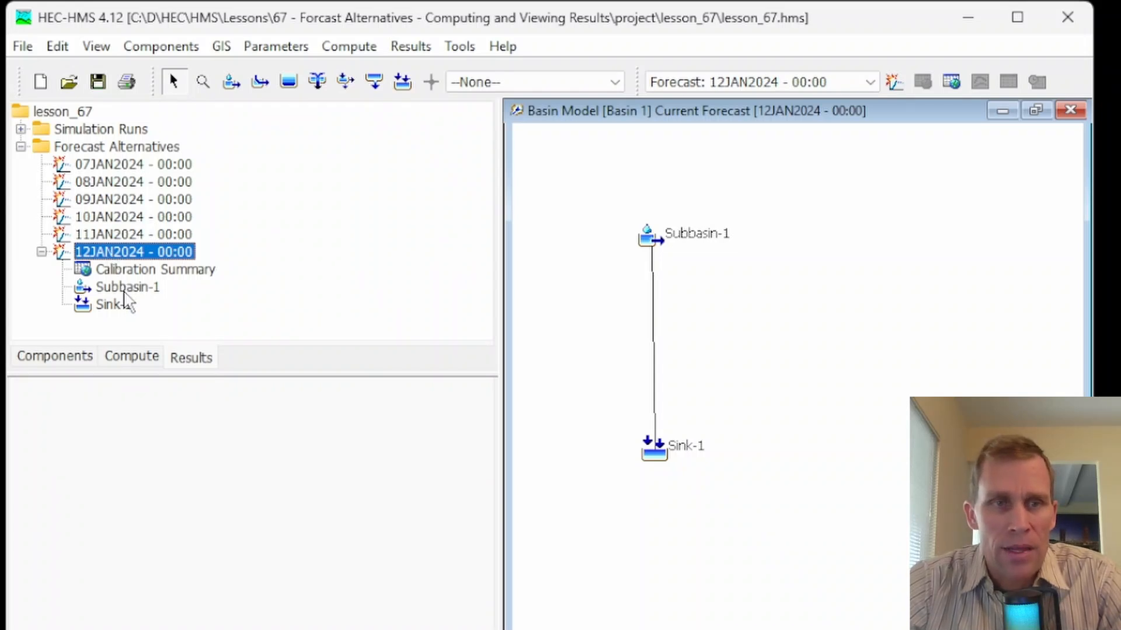
left_click(146, 285)
scroll(143, 274, "down", 3)
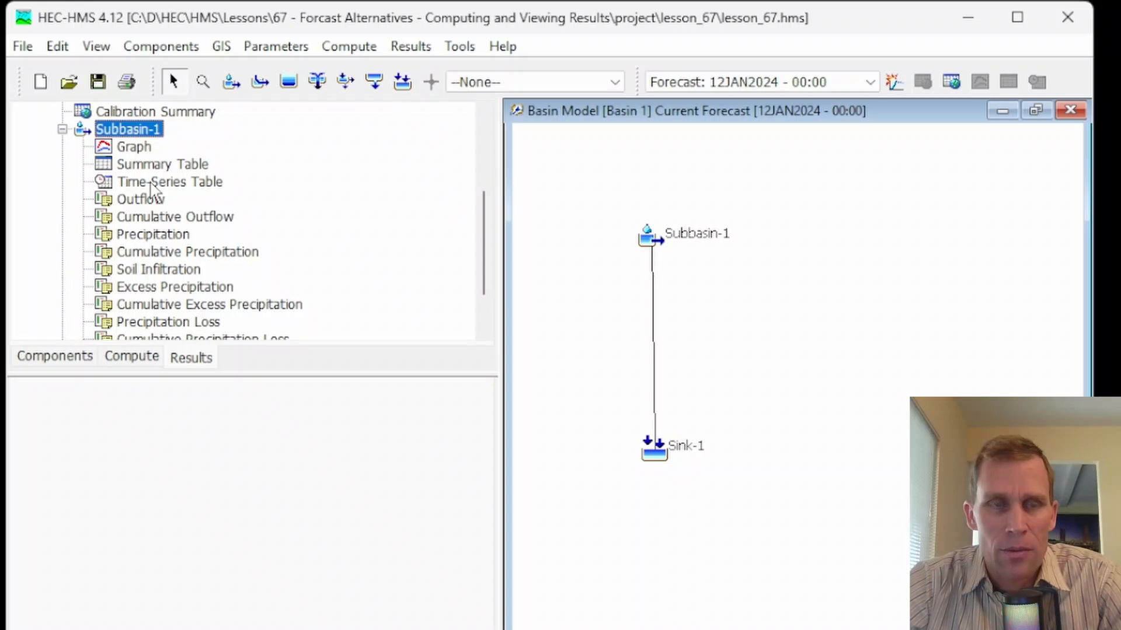
View the graph and summary table listed under the Subbasin-1 results of the 12JAN2024 - 00:00 alternative, closing each one.
left_click(135, 147)
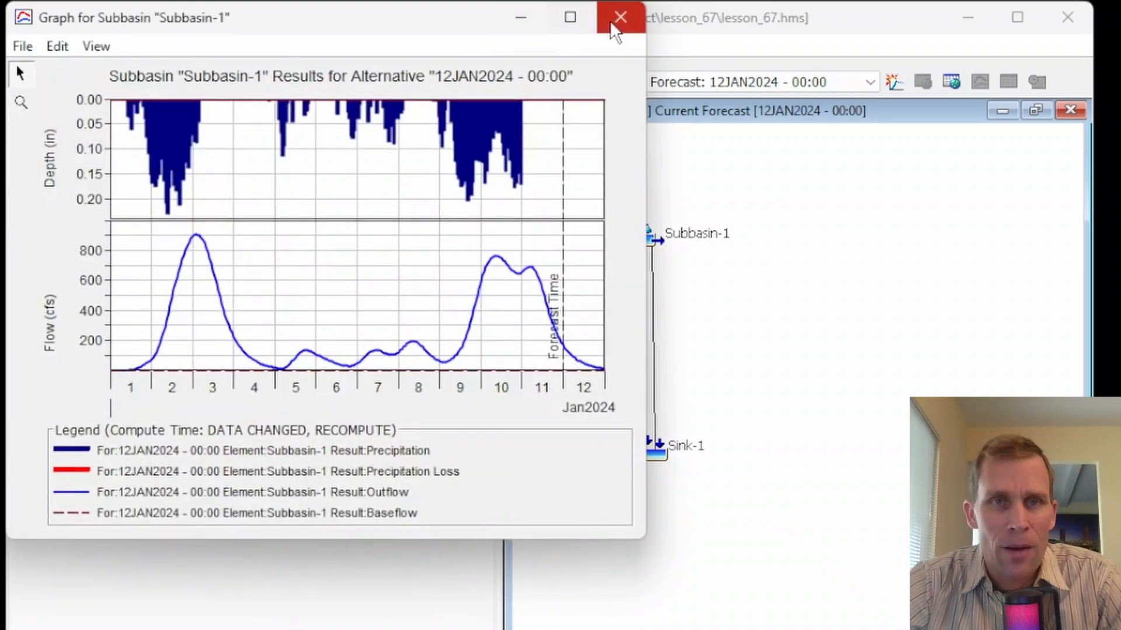
left_click(616, 20)
left_click(147, 164)
left_click(565, 17)
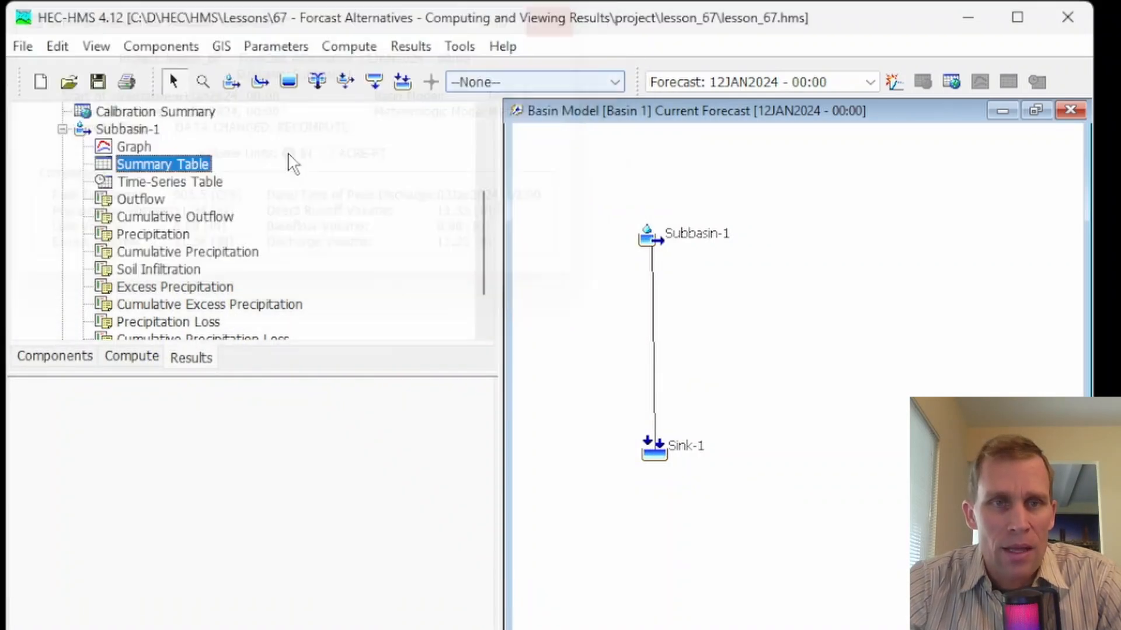
Preview Subbasin-1's Outflow, Cumulative Outflow, Precipitation and Cumulative Precipitation results.
left_click(139, 200)
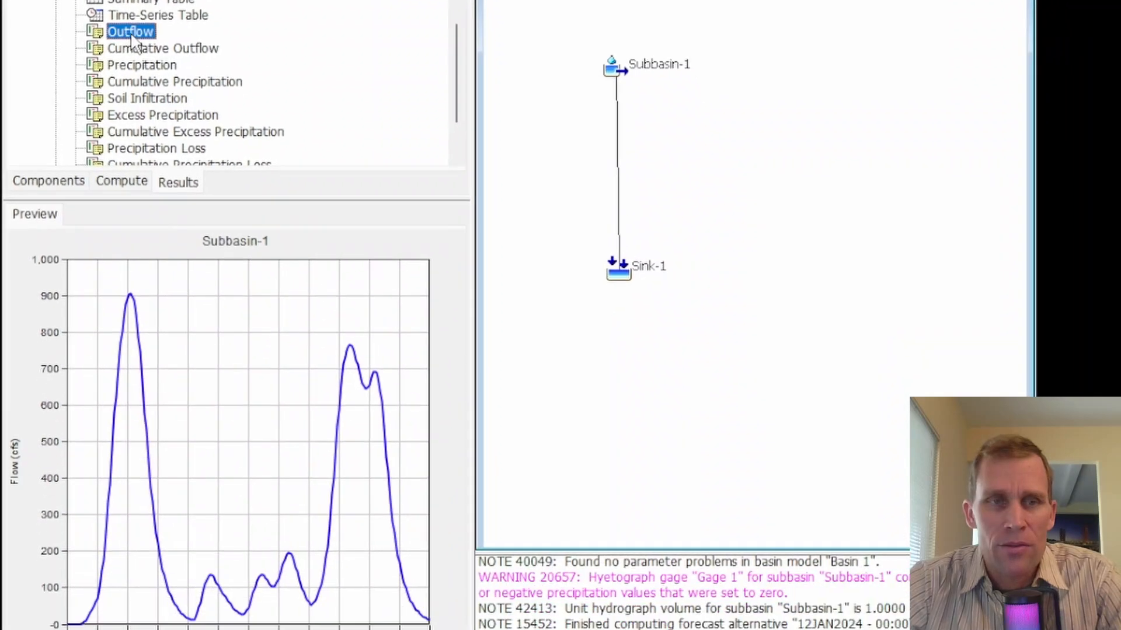
left_click(138, 218)
left_click(141, 61)
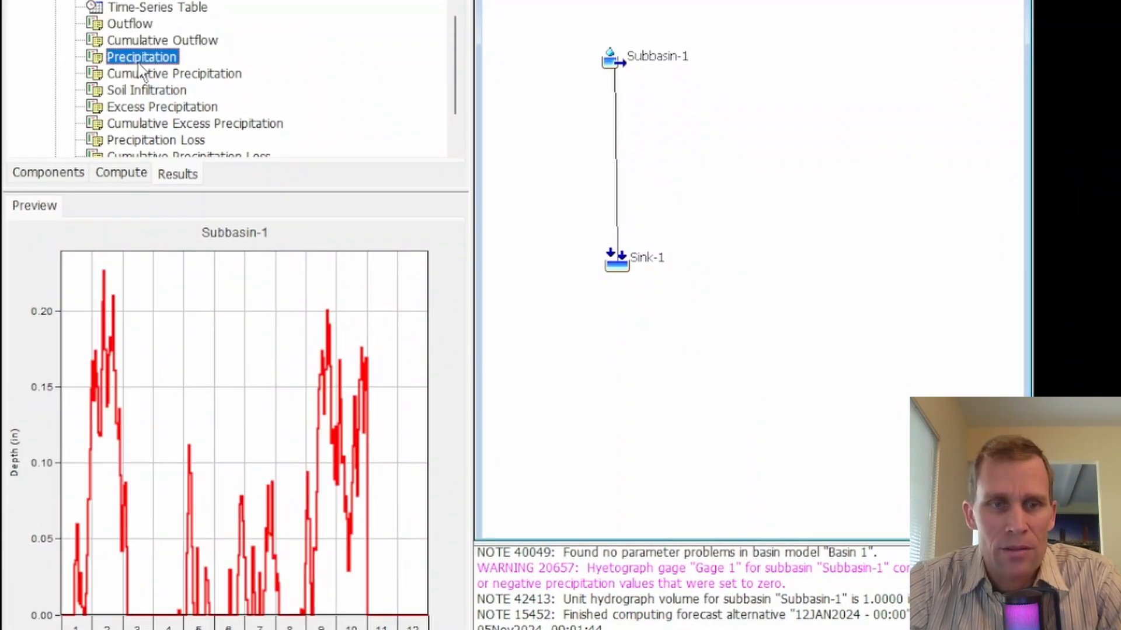
left_click(130, 42)
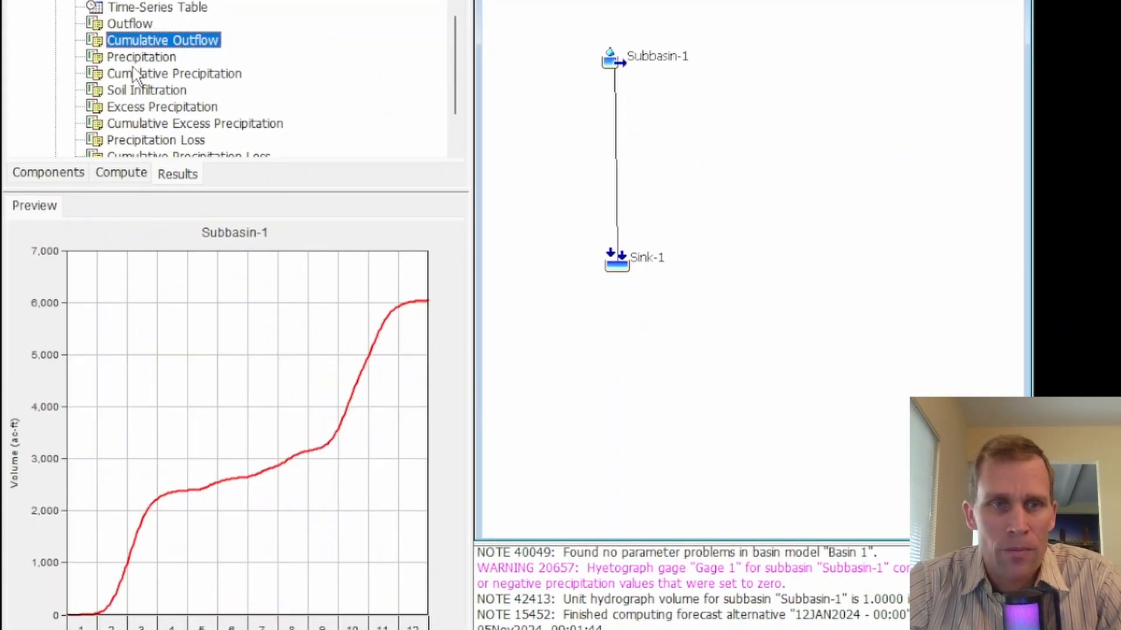
left_click(137, 58)
left_click(141, 74)
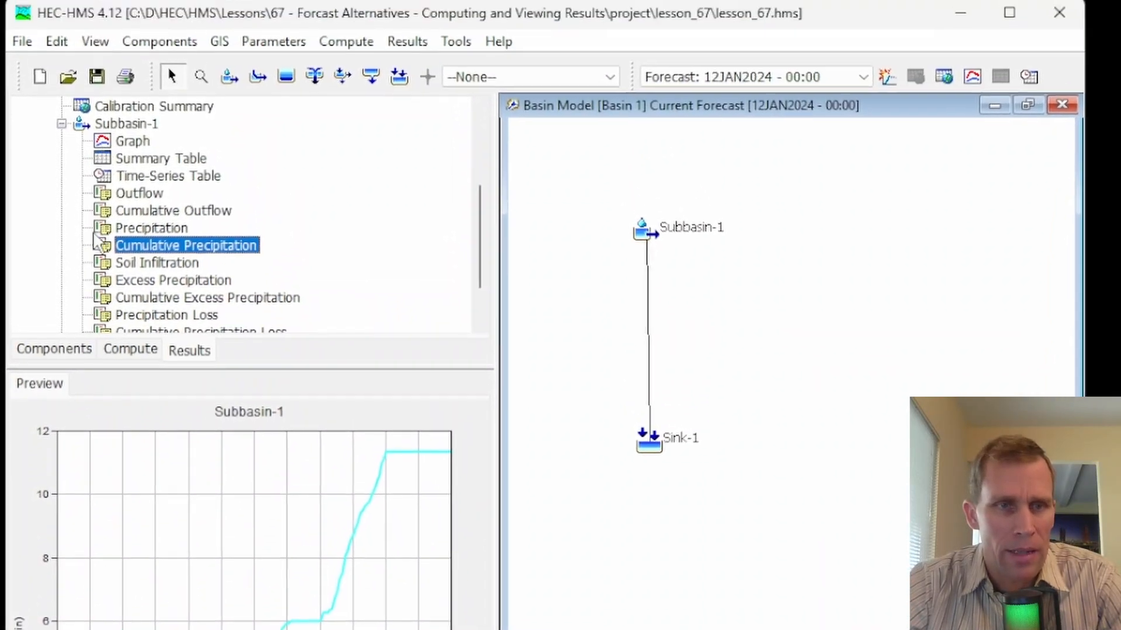
Check the output DSS file path in the settings of the 12JAN2024 - 00:00 forecast alternative.
left_click(64, 358)
left_click(124, 354)
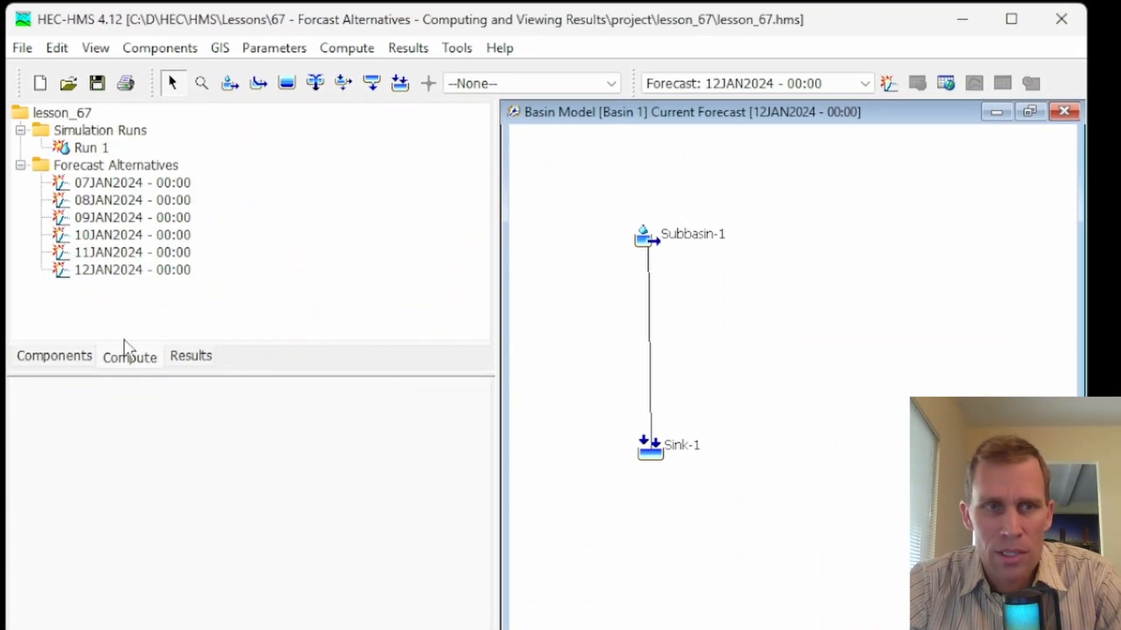
left_click(97, 270)
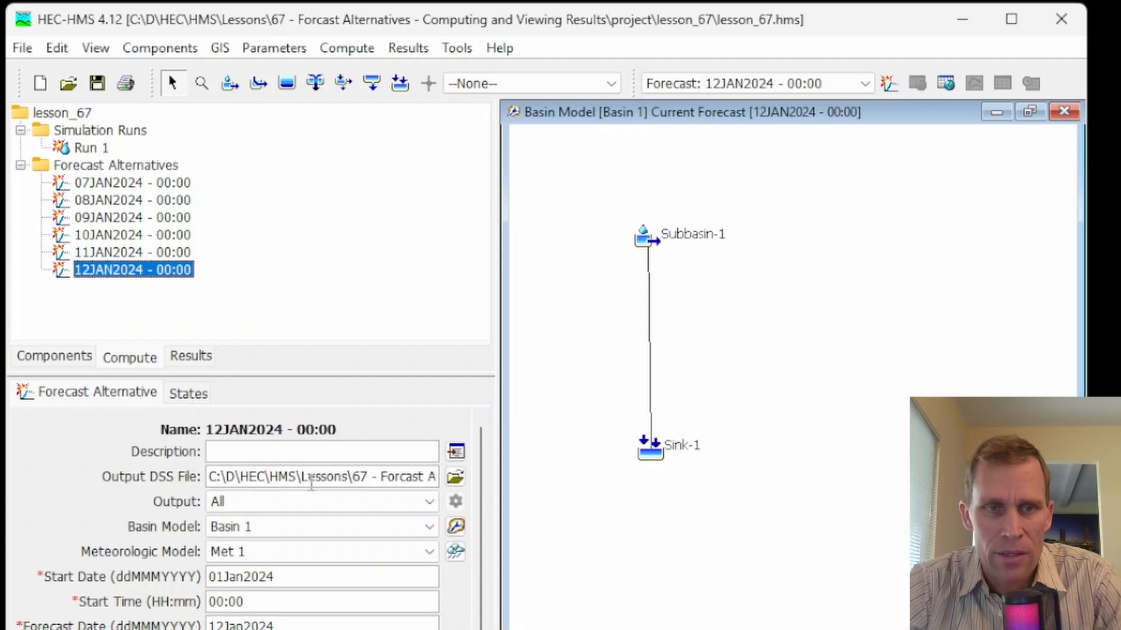
left_click_drag(325, 477, 533, 481)
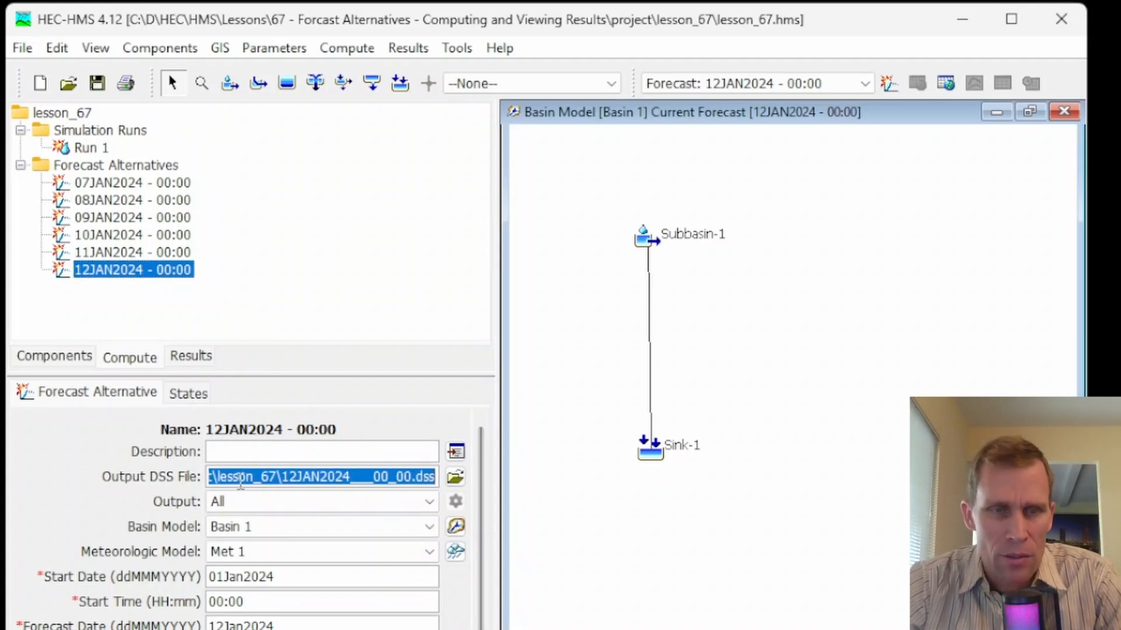
left_click(213, 479)
left_click_drag(213, 479, 444, 476)
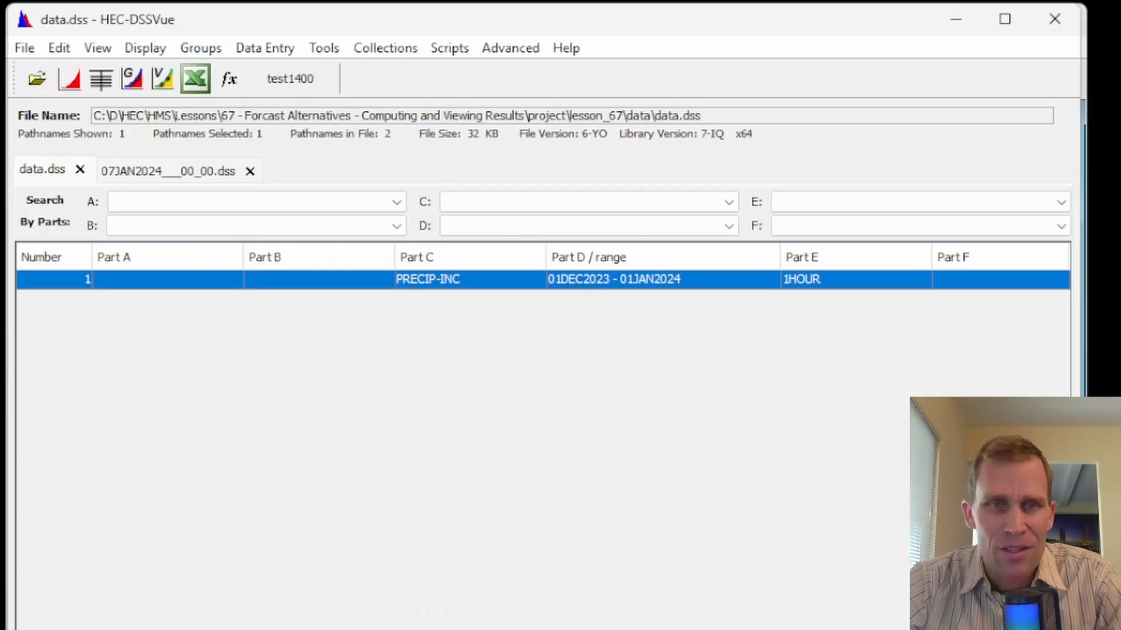
Switch to HEC-DSSVue, open 12JAN2024___00_00.dss from the lesson_67 folder and select the Sink-1 FLOW record.
left_click(37, 78)
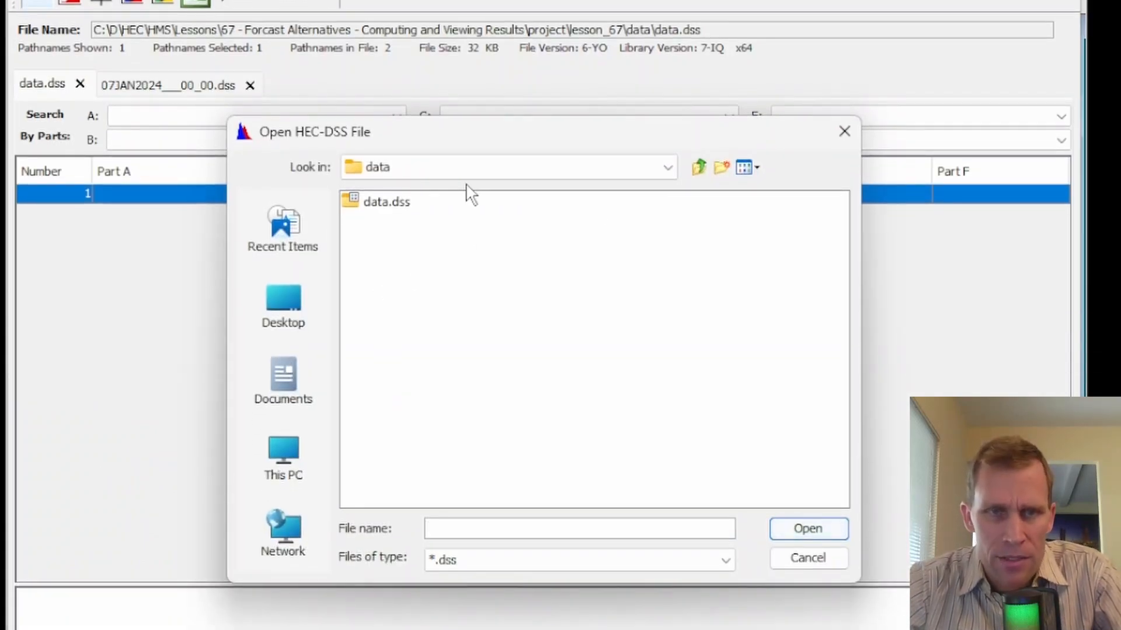
left_click(700, 168)
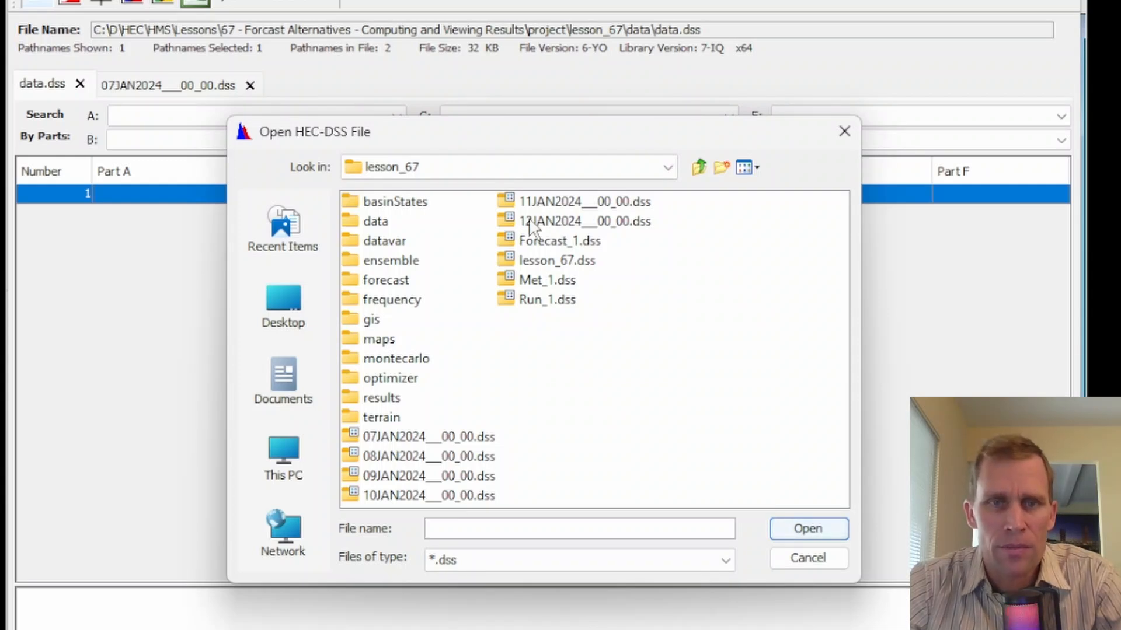
left_click(548, 222)
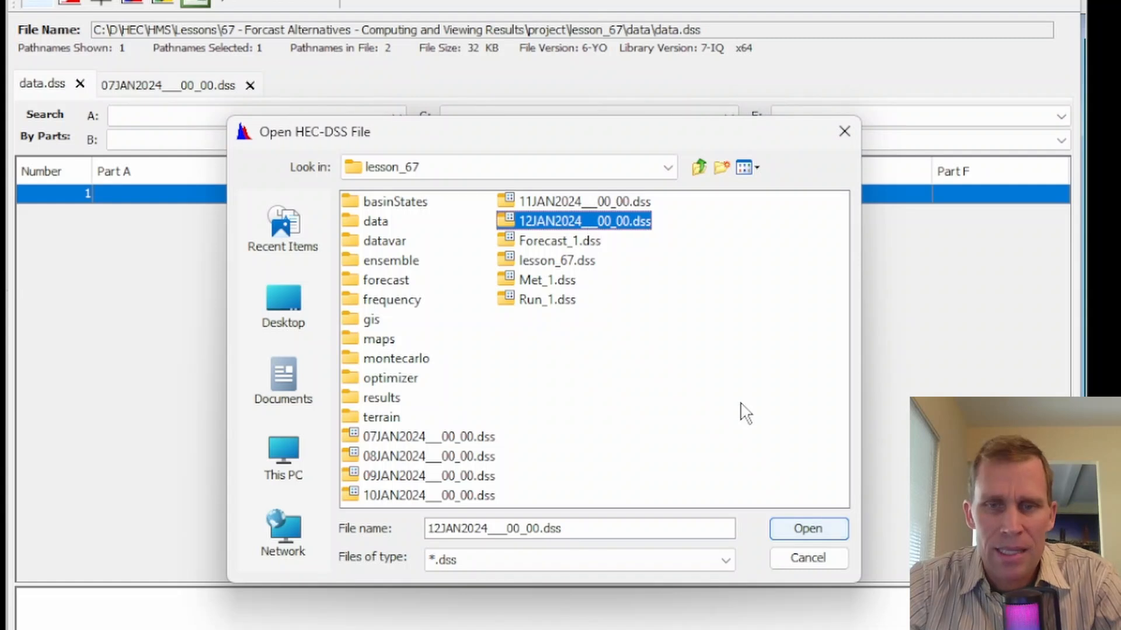
left_click(800, 526)
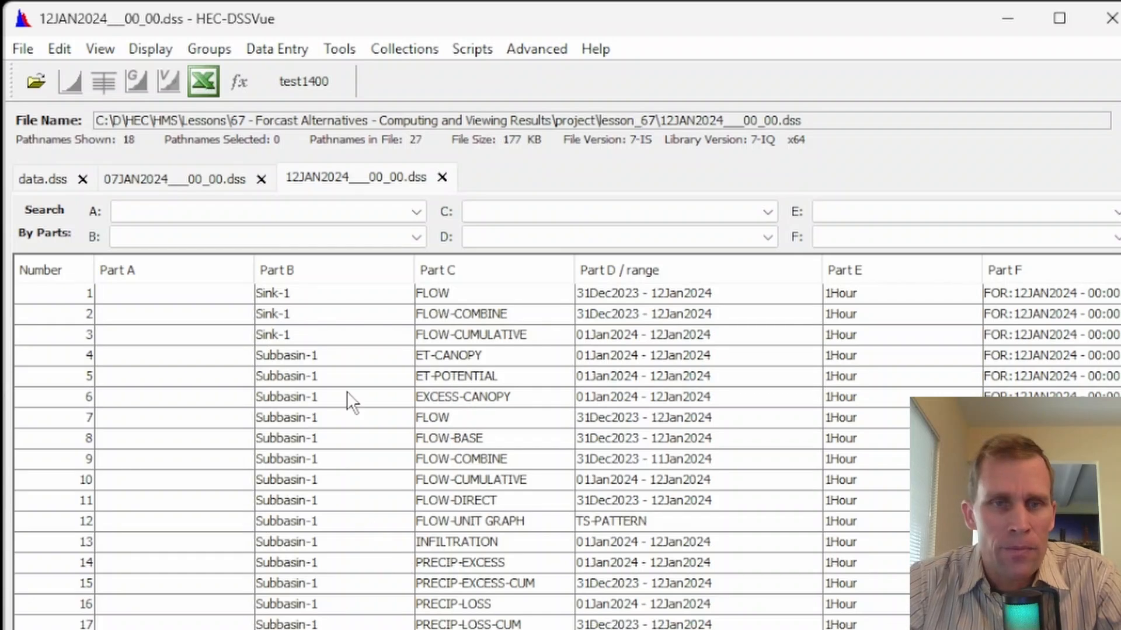
left_click(435, 297)
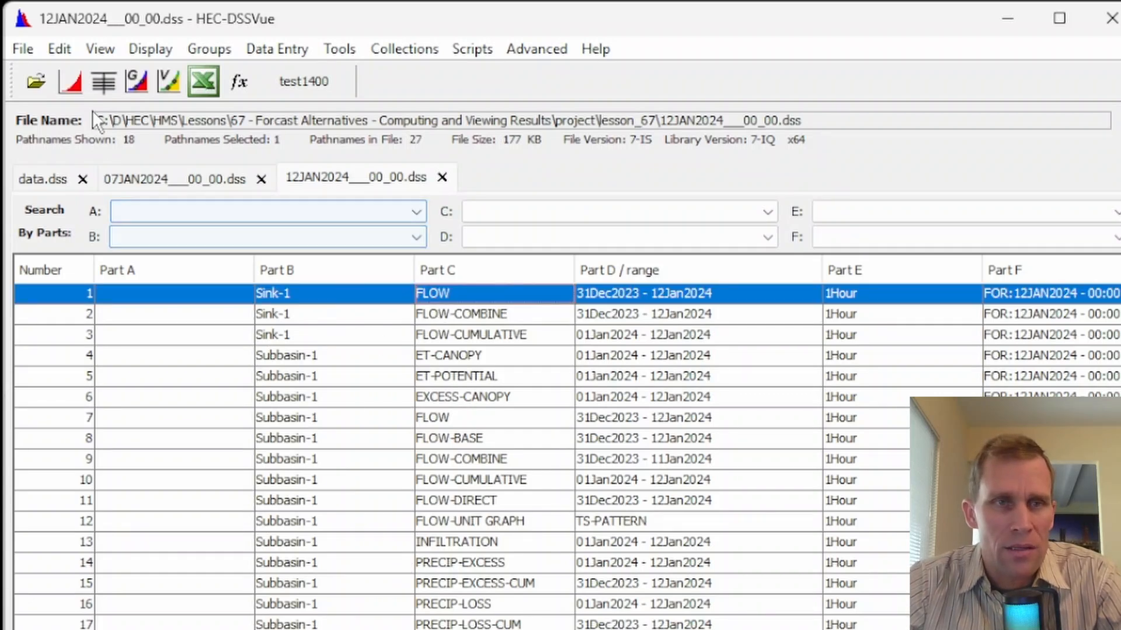
Plot and tabulate the Sink-1 FLOW record from 12JAN2024___00_00.dss, closing each view after reading it.
left_click(77, 82)
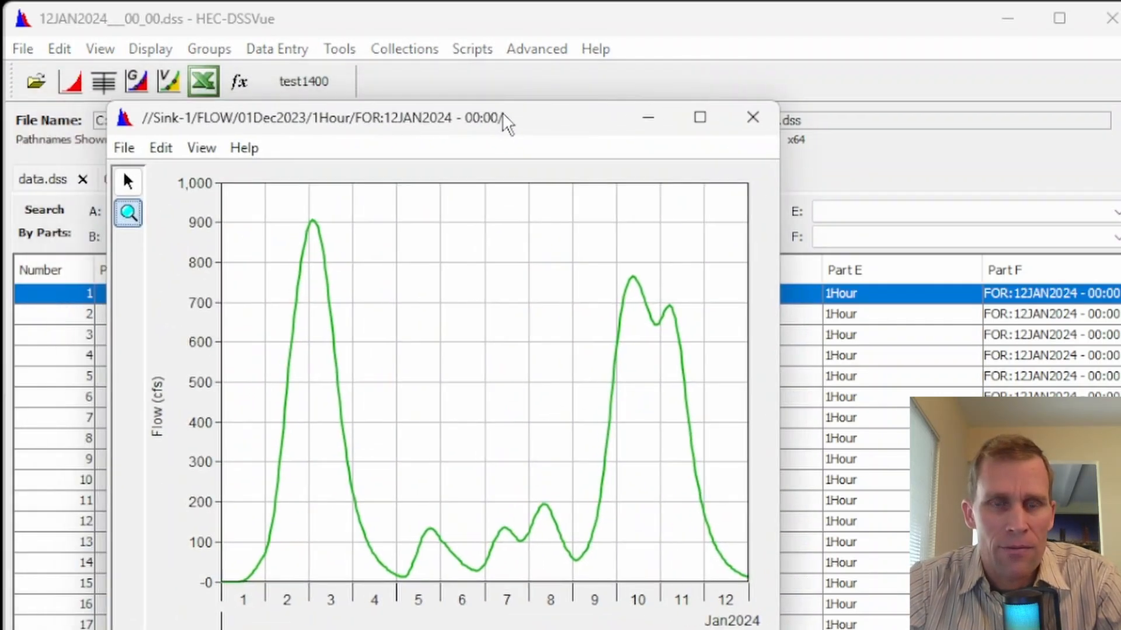
left_click(752, 117)
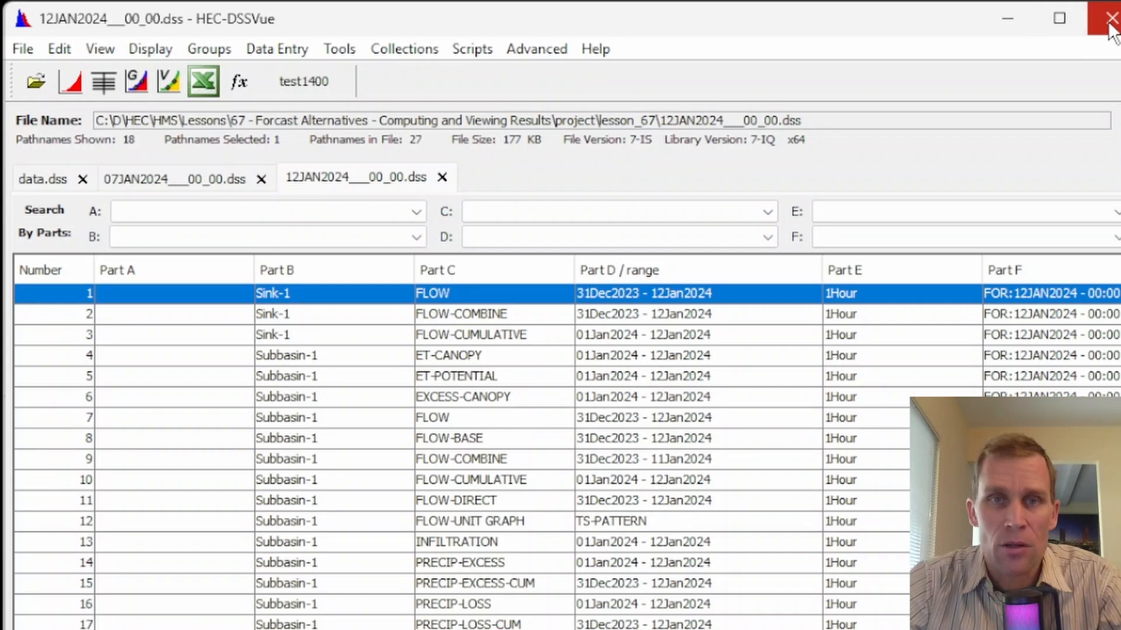
left_click(324, 182)
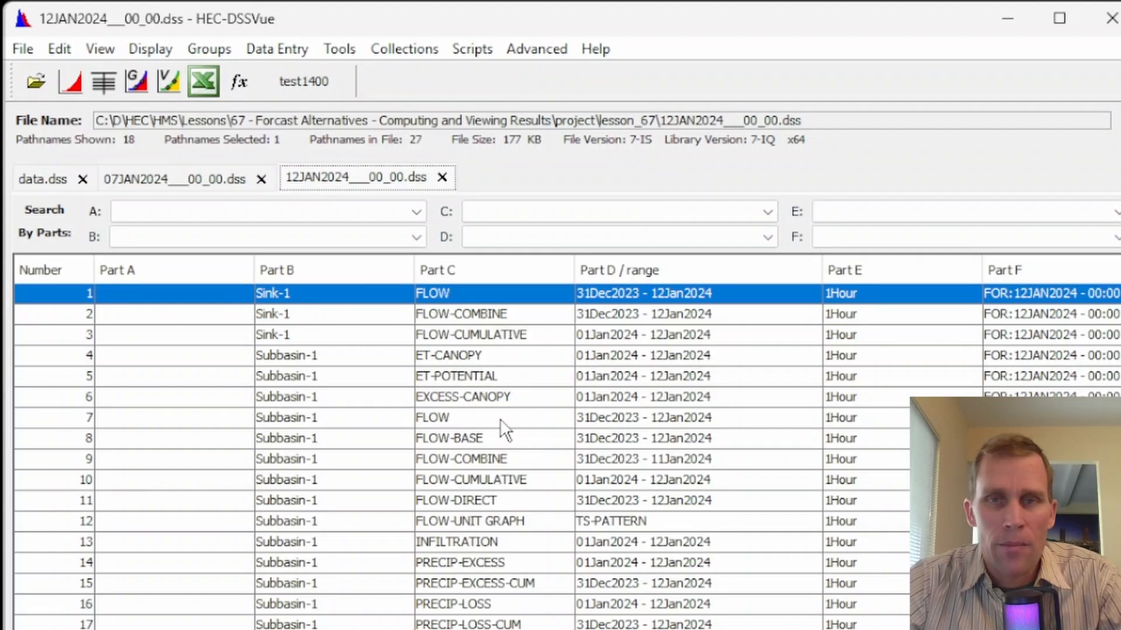
left_click(74, 82)
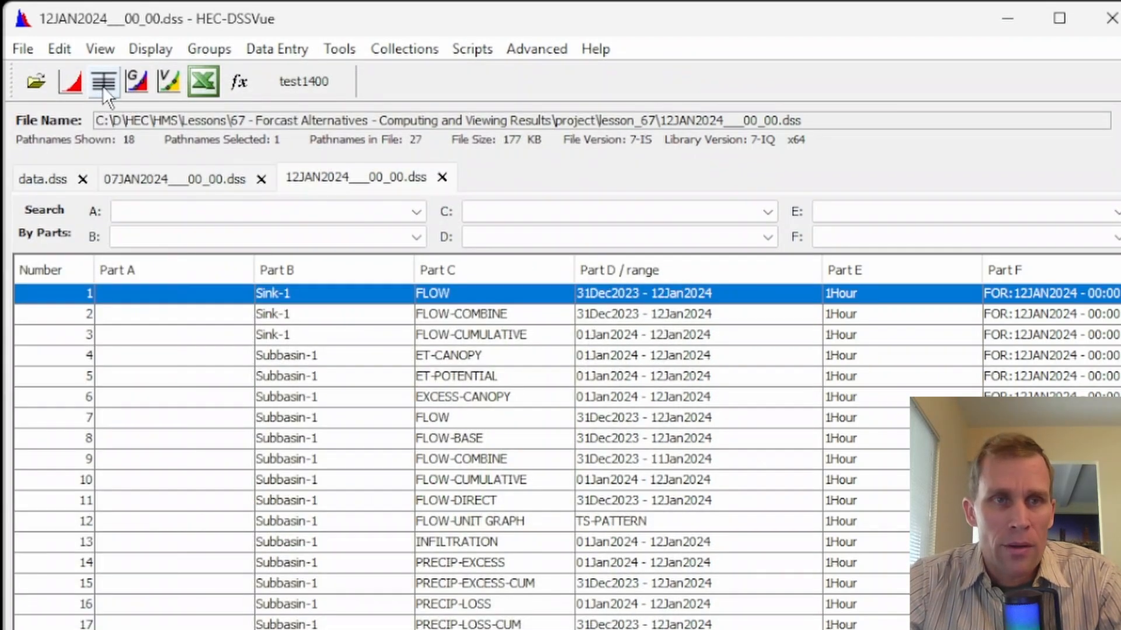
left_click(103, 81)
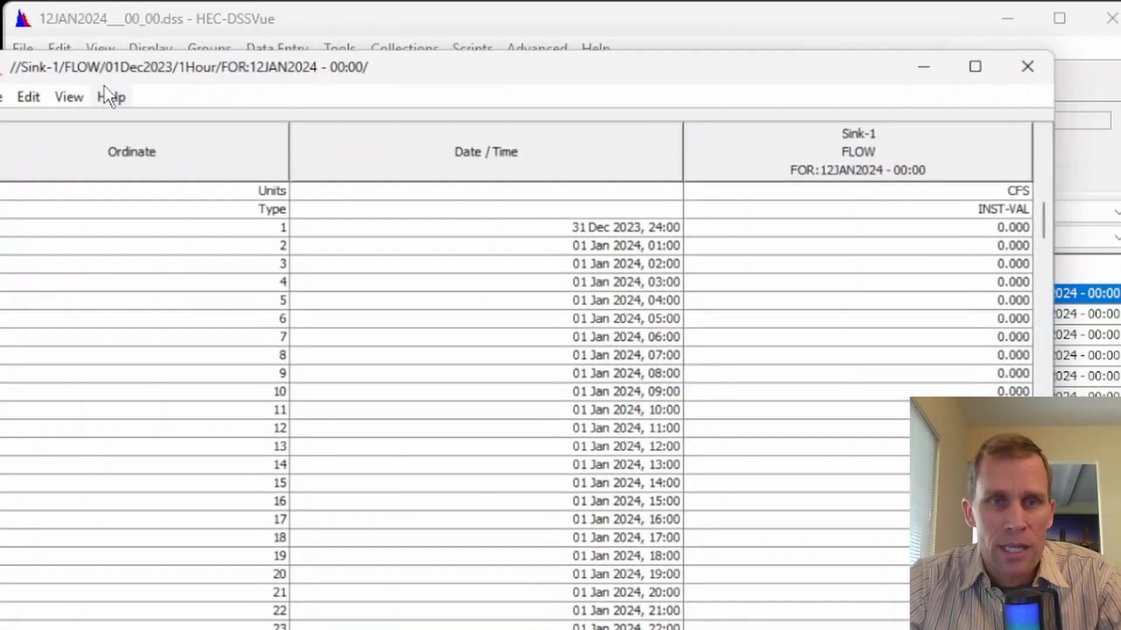
left_click(1025, 65)
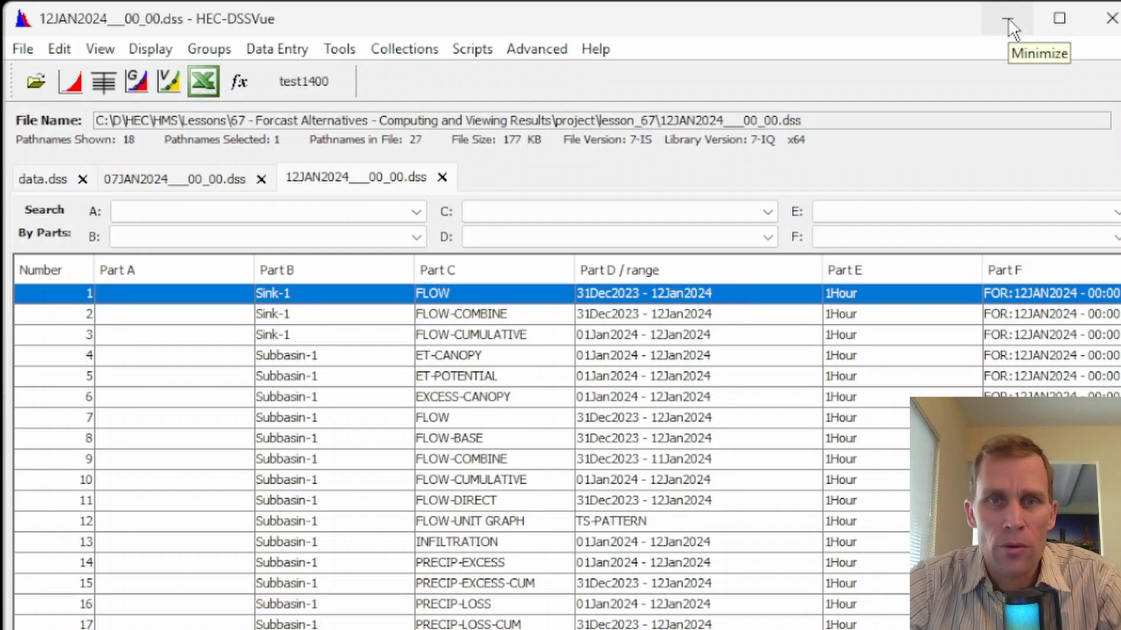
Switch back to HEC-HMS and preview Subbasin-1's Outflow result for the 11JAN2024 - 00:00 alternative.
left_click(1008, 20)
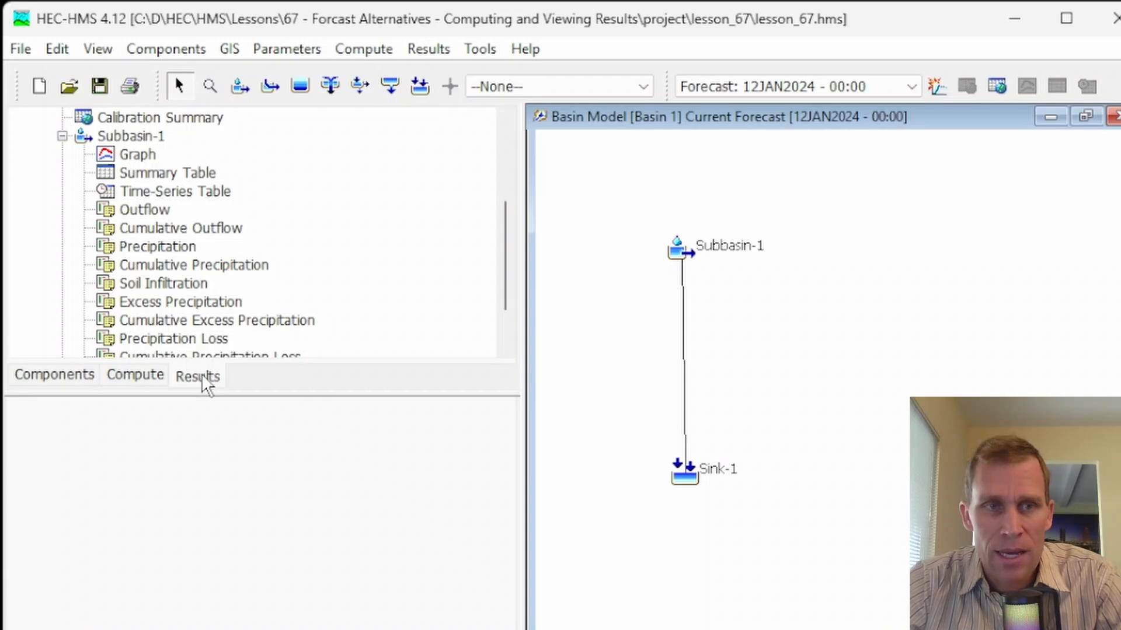
scroll(130, 228, "up", 2)
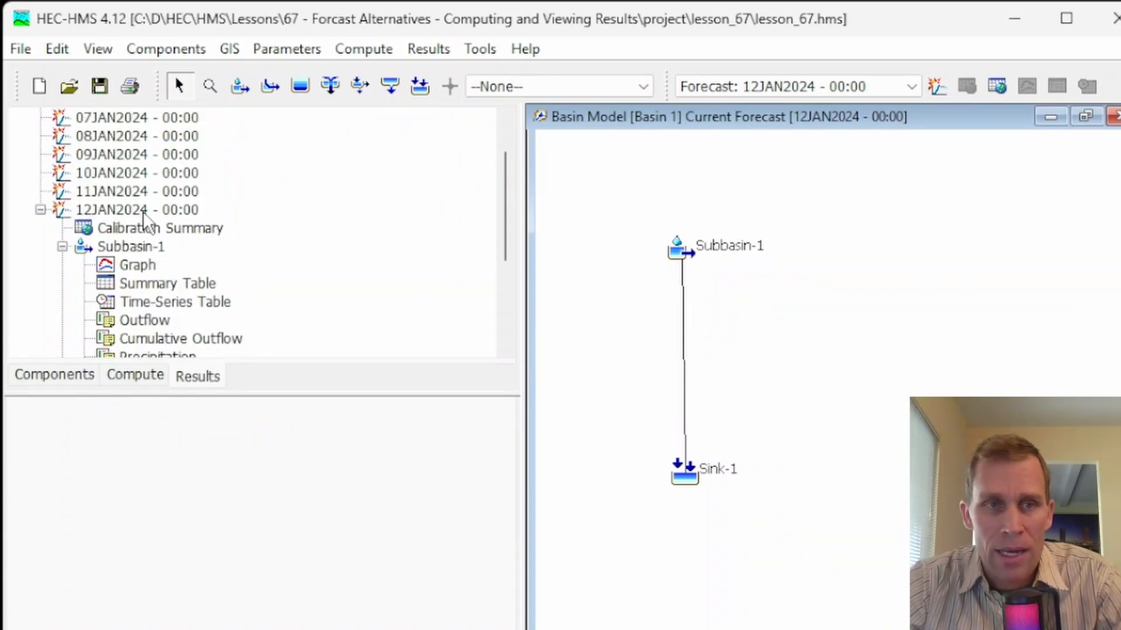
double_click(58, 191)
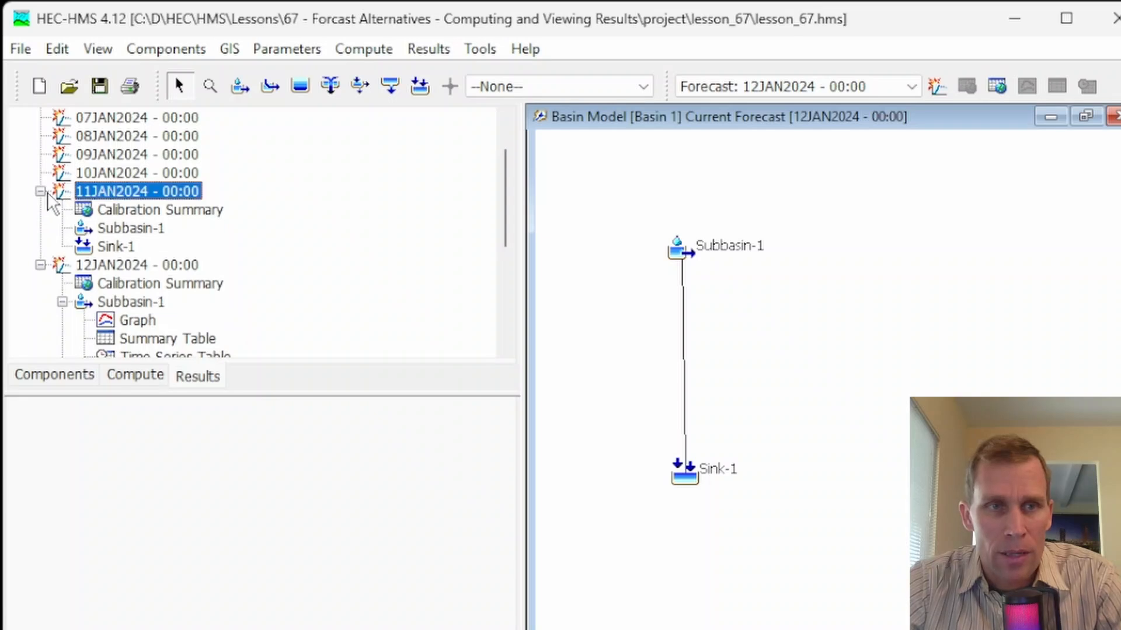
double_click(121, 229)
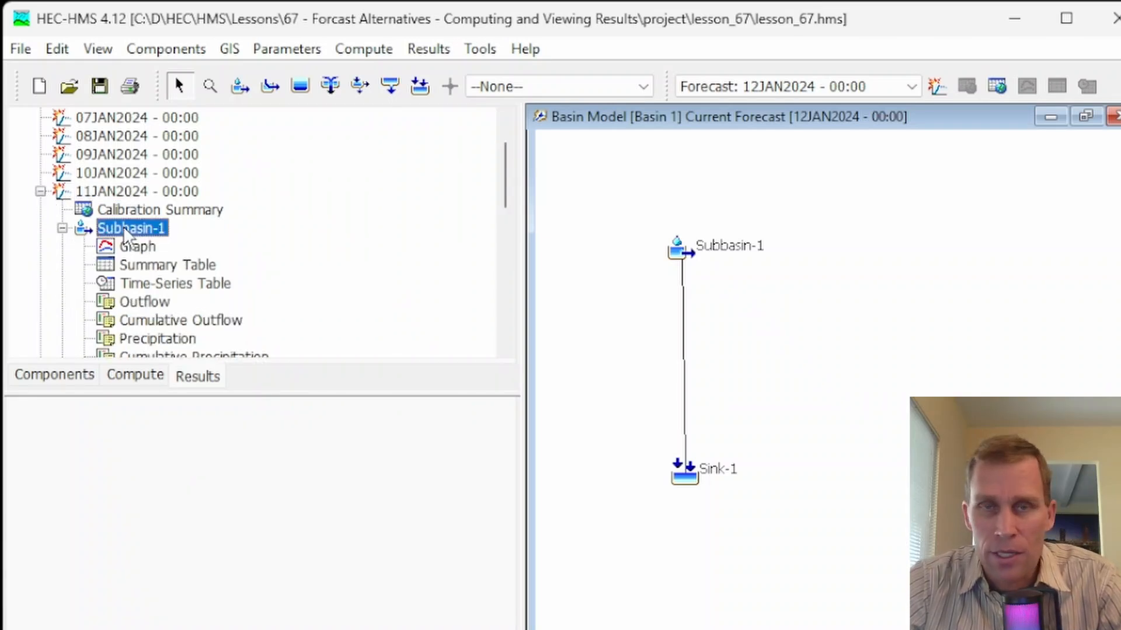
scroll(250, 240, "down", 2)
scroll(250, 237, "down", 1)
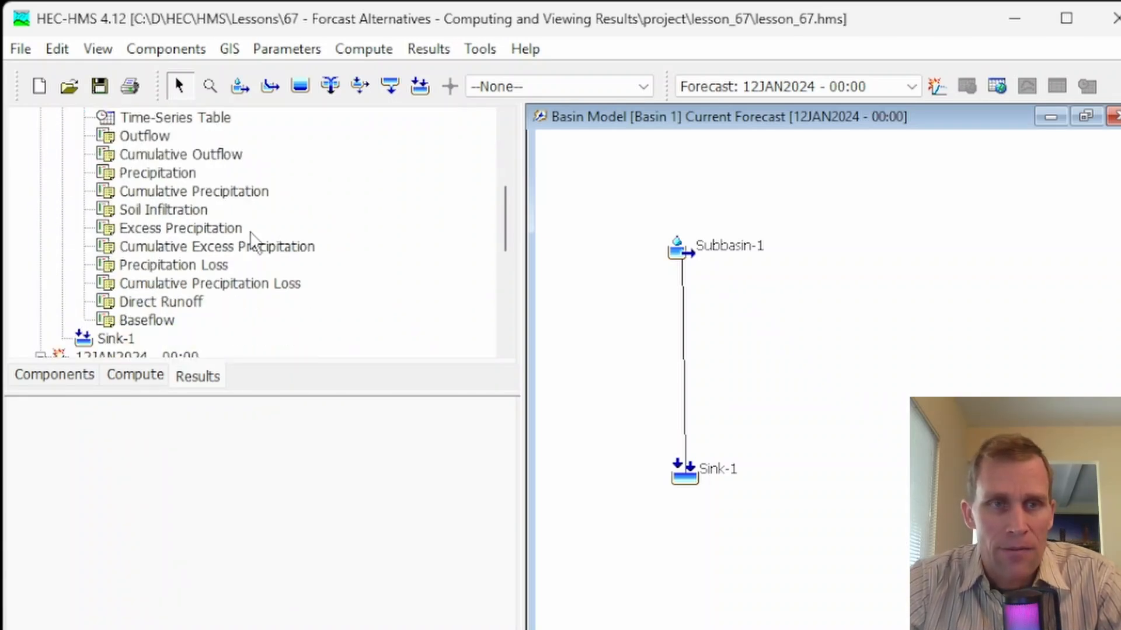
scroll(251, 240, "up", 1)
left_click(145, 192)
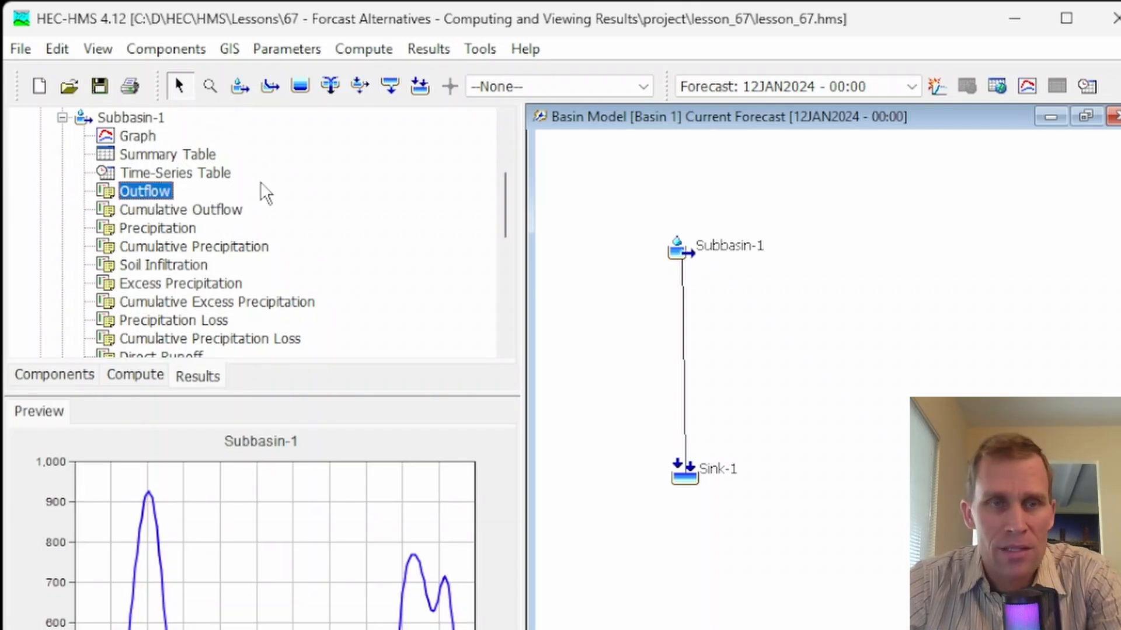
Add Subbasin-1's Outflow from the 12JAN2024 - 00:00 alternative to the preview to compare both forecasts.
scroll(265, 181, "up", 1)
scroll(262, 178, "down", 7)
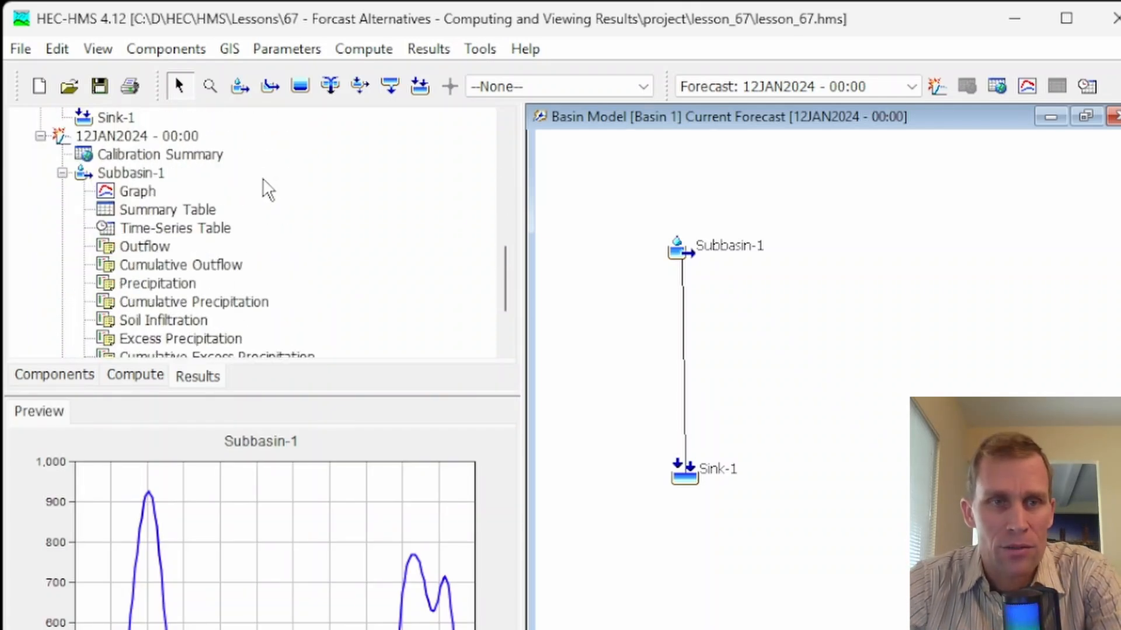
scroll(263, 177, "up", 1)
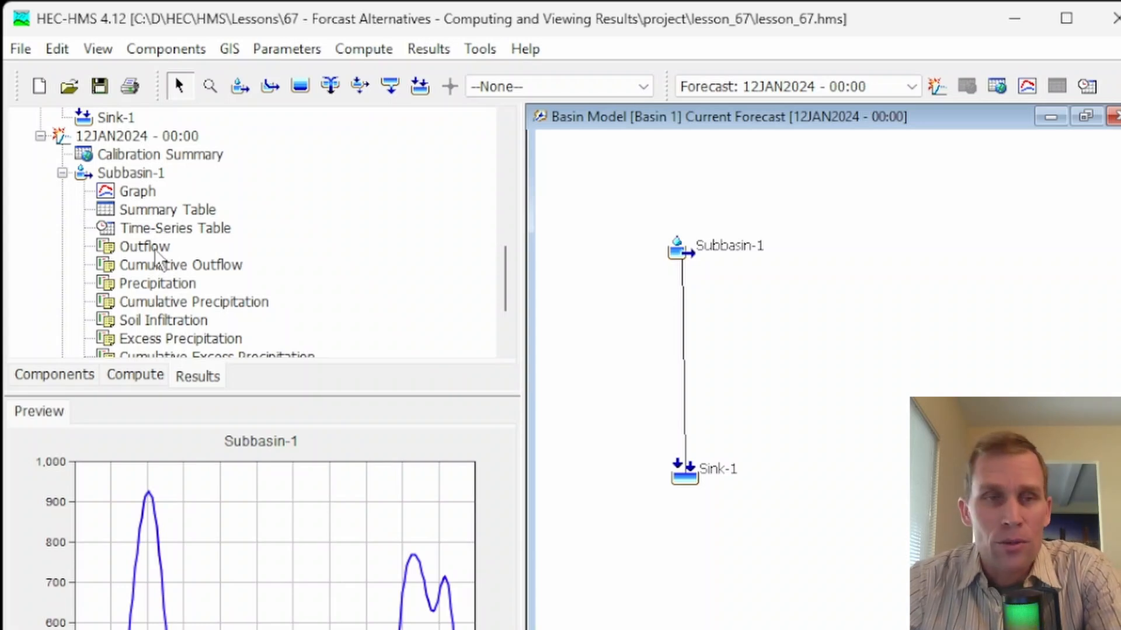
left_click(154, 247)
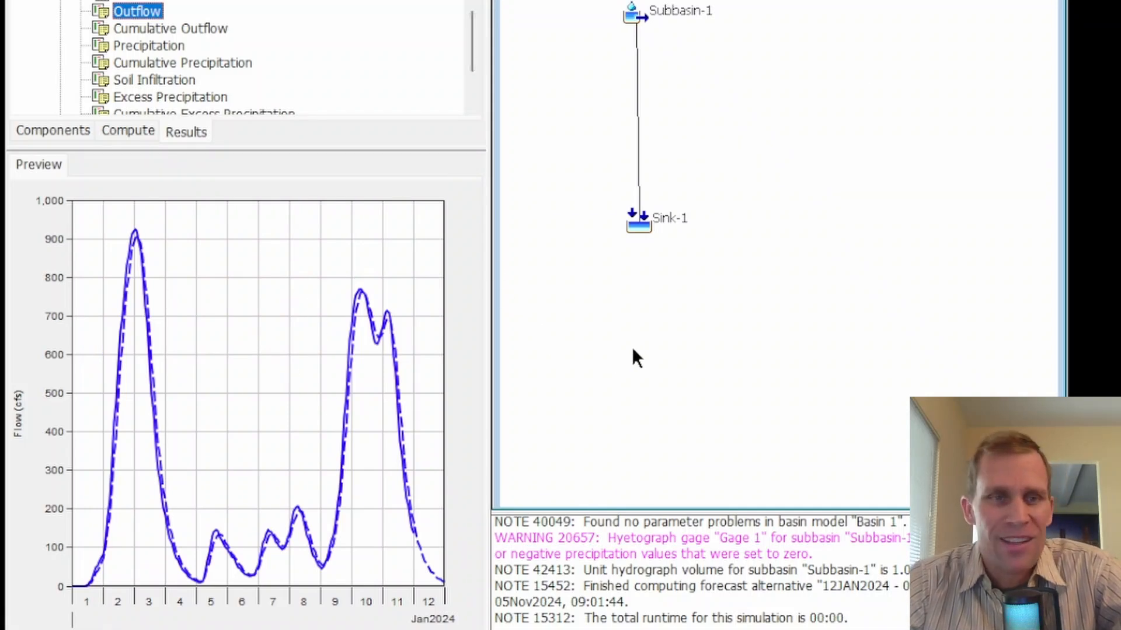
View and close Subbasin-1's graph for the 11JAN2024 - 00:00 alternative, and open Sink-1's result graph for 12JAN2024 - 00:00.
scroll(158, 125, "up", 5)
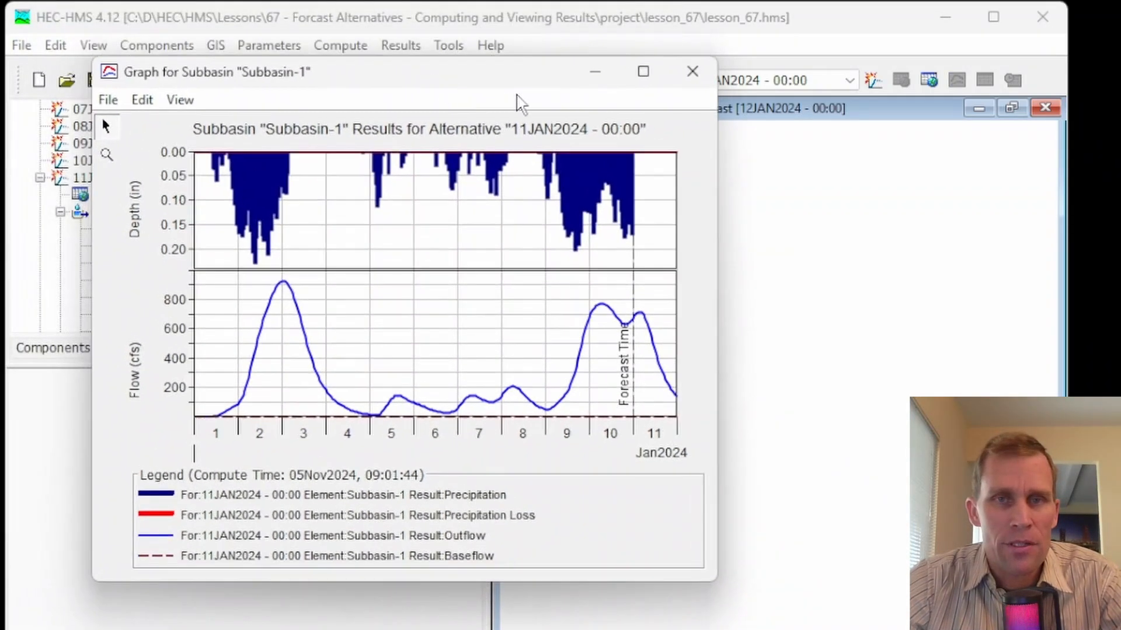
left_click(692, 71)
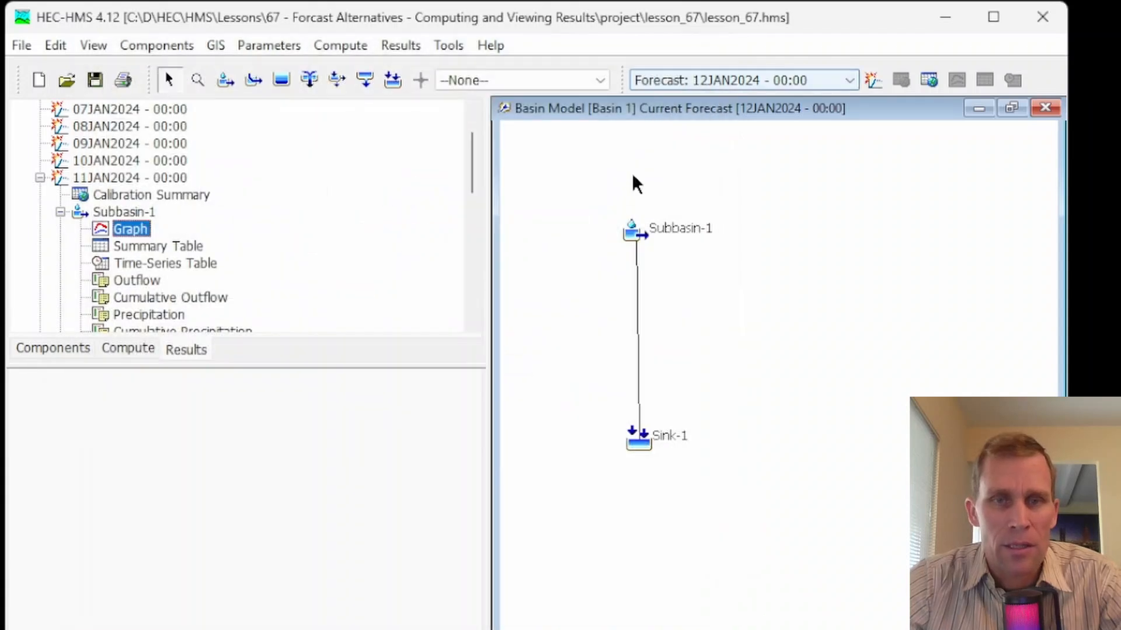
left_click(637, 442)
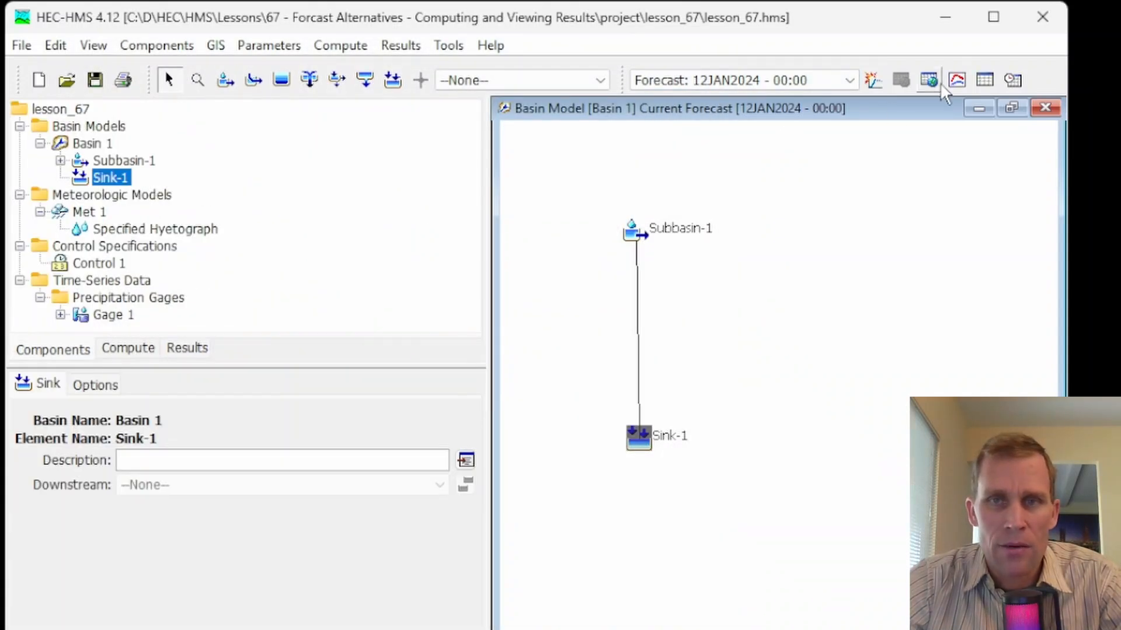
left_click(955, 80)
left_click_drag(447, 30, 686, 127)
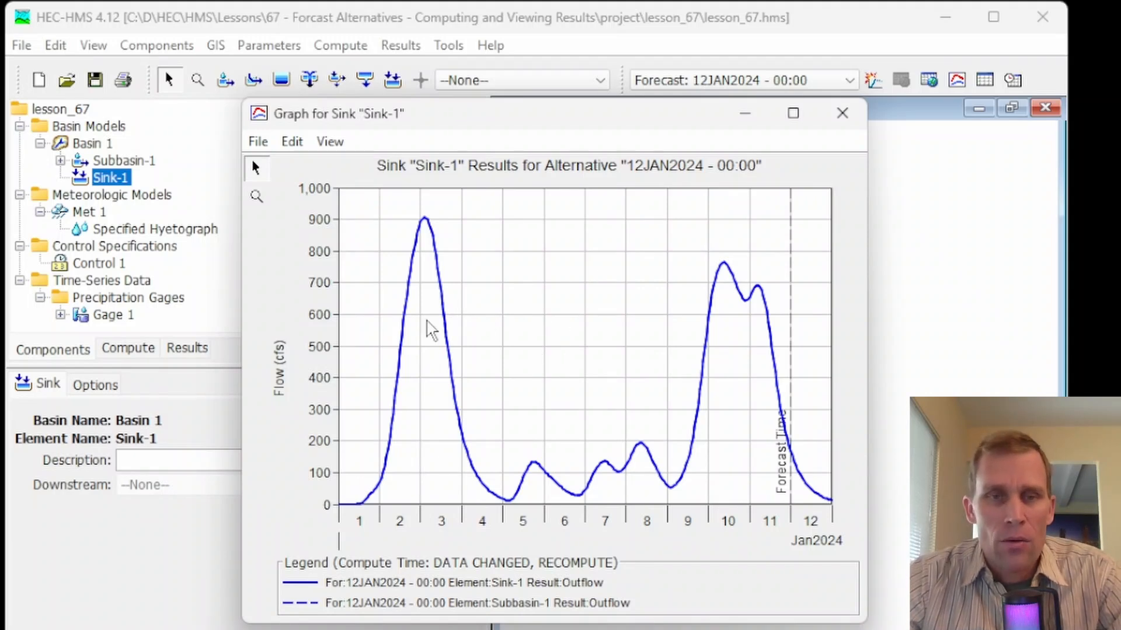
Open the Sink-1 graph's plot properties and review the curve, viewport, title, axis, legend, marker line and layout settings.
left_click(295, 146)
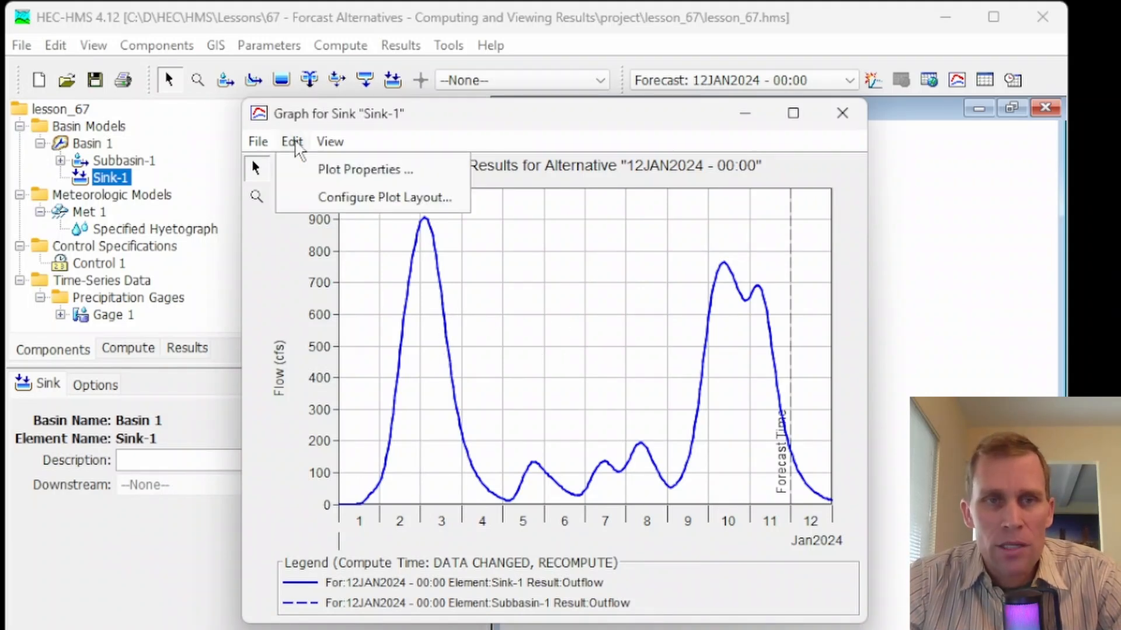
left_click(330, 169)
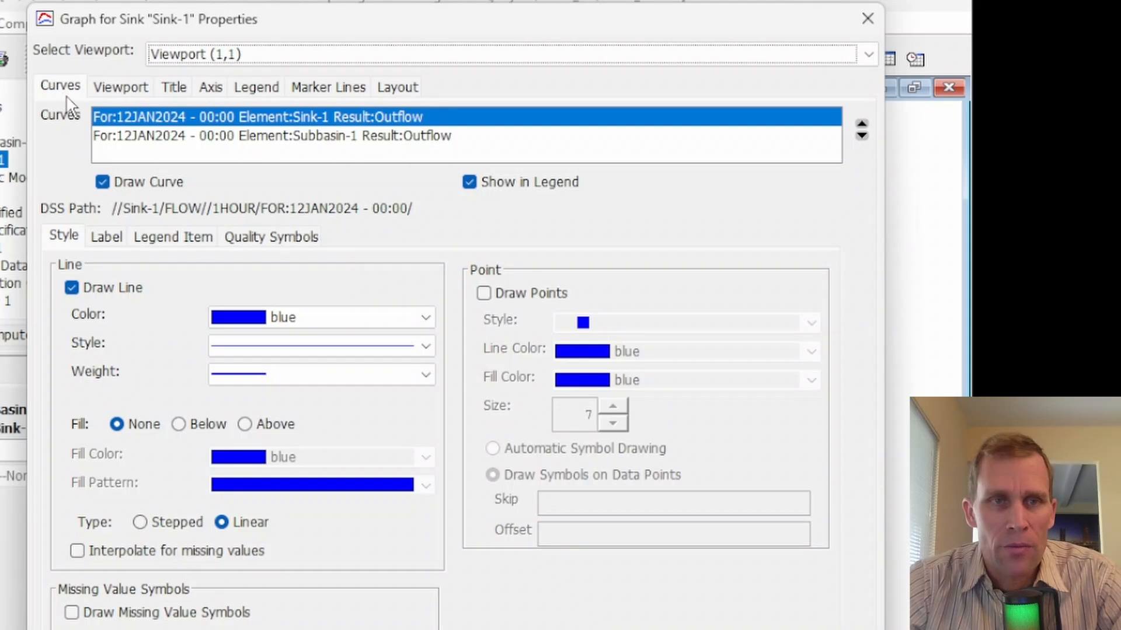
left_click(169, 135)
left_click(169, 118)
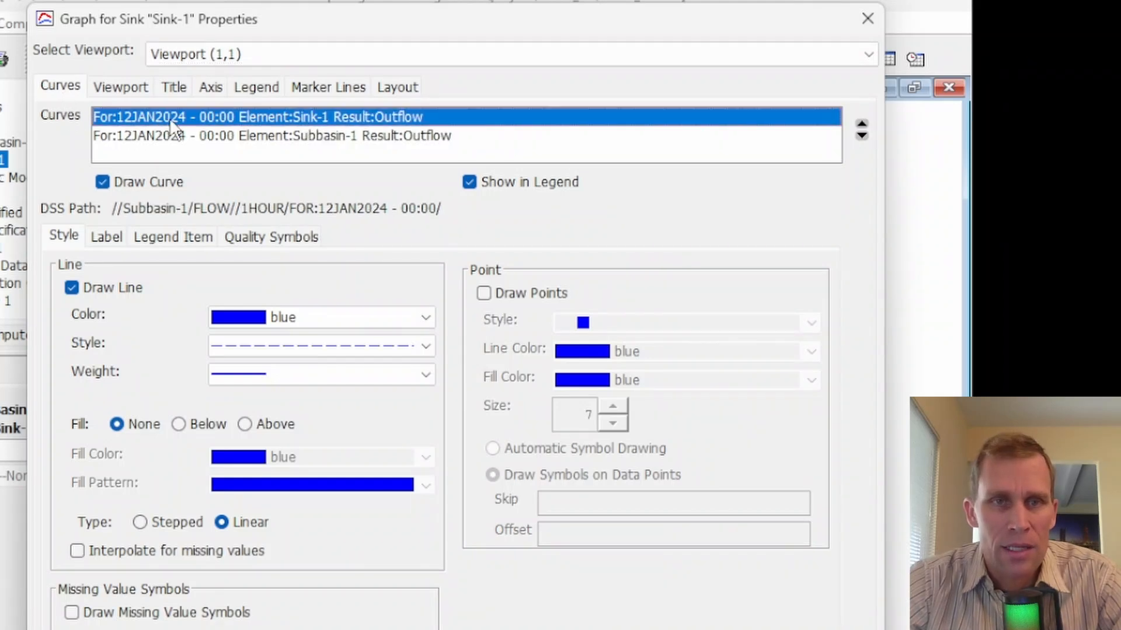
left_click(62, 88)
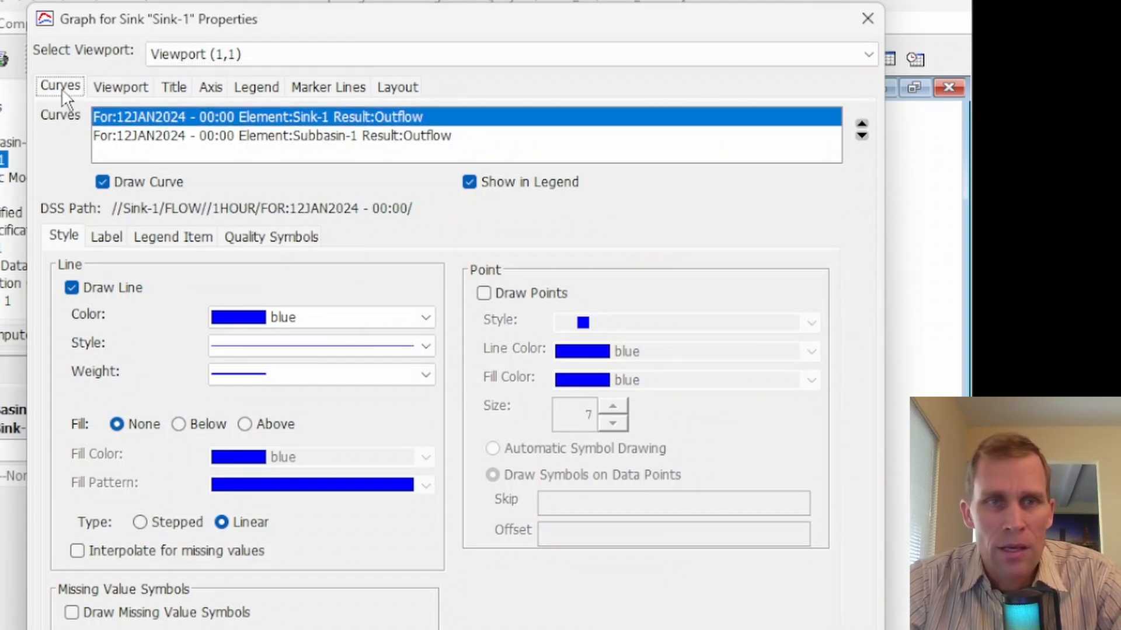
left_click(120, 89)
left_click(174, 90)
left_click(211, 88)
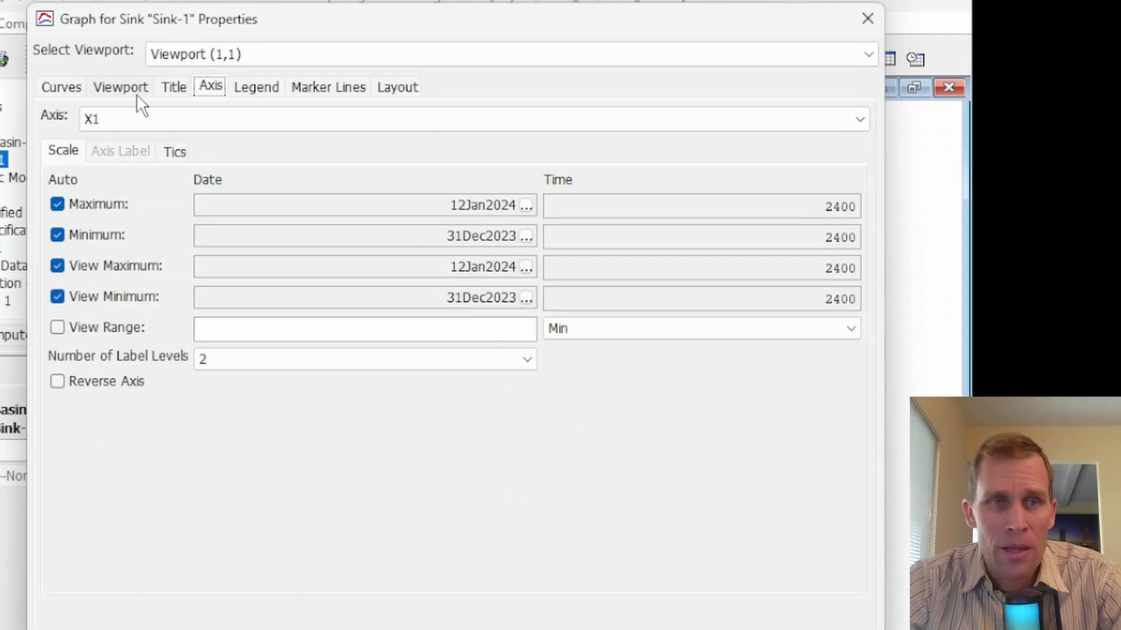
left_click(58, 89)
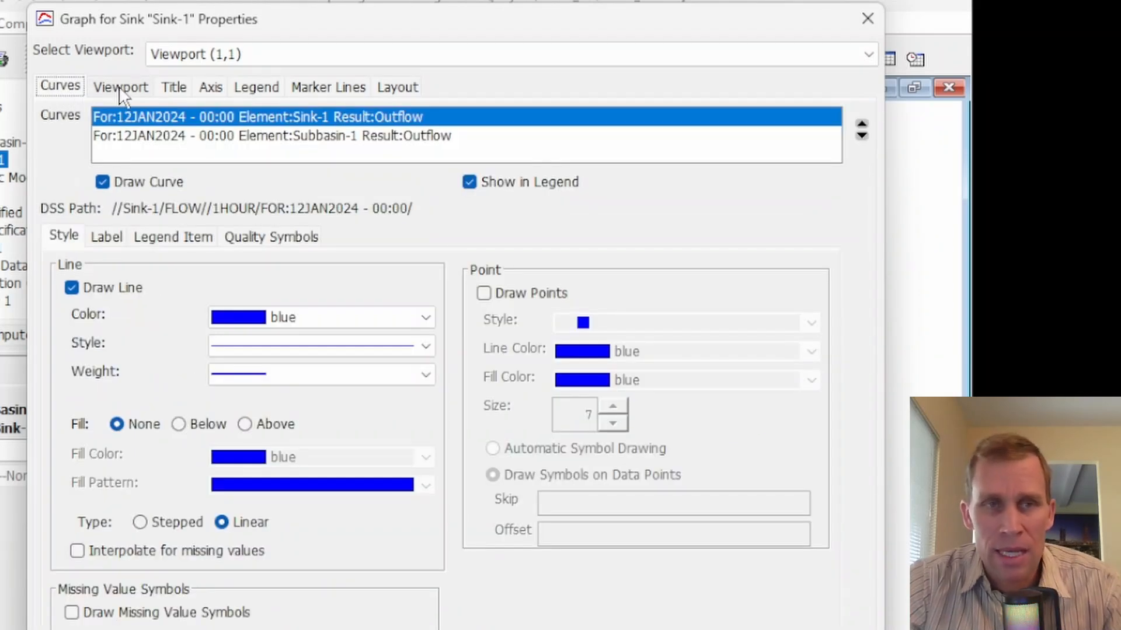
left_click(121, 89)
left_click(176, 90)
left_click(212, 93)
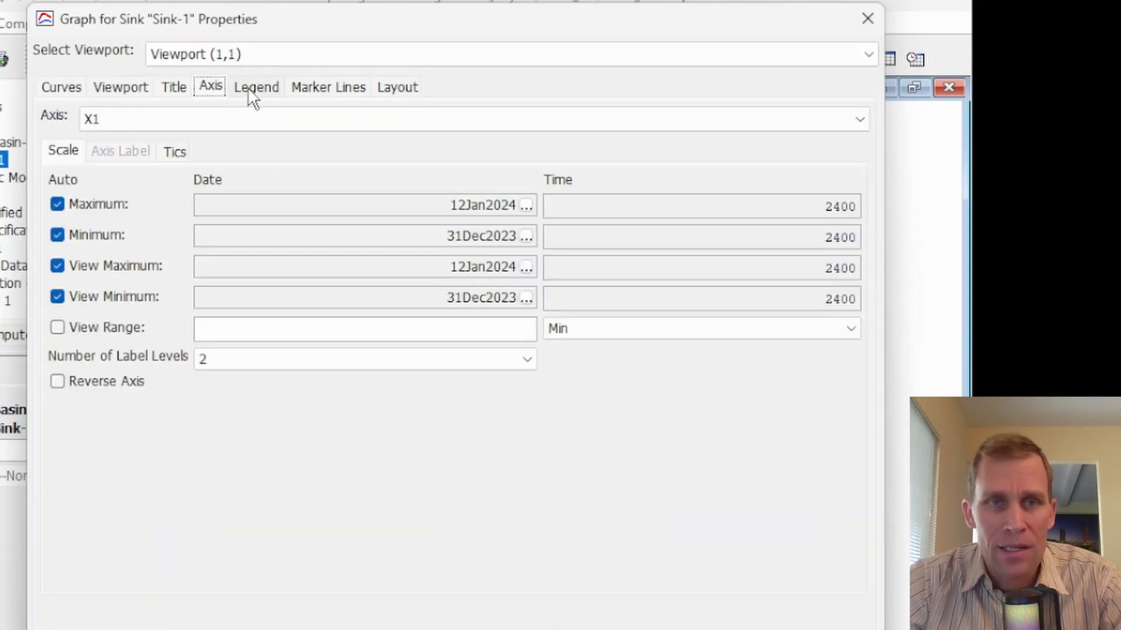
left_click(260, 90)
left_click(329, 89)
left_click(408, 90)
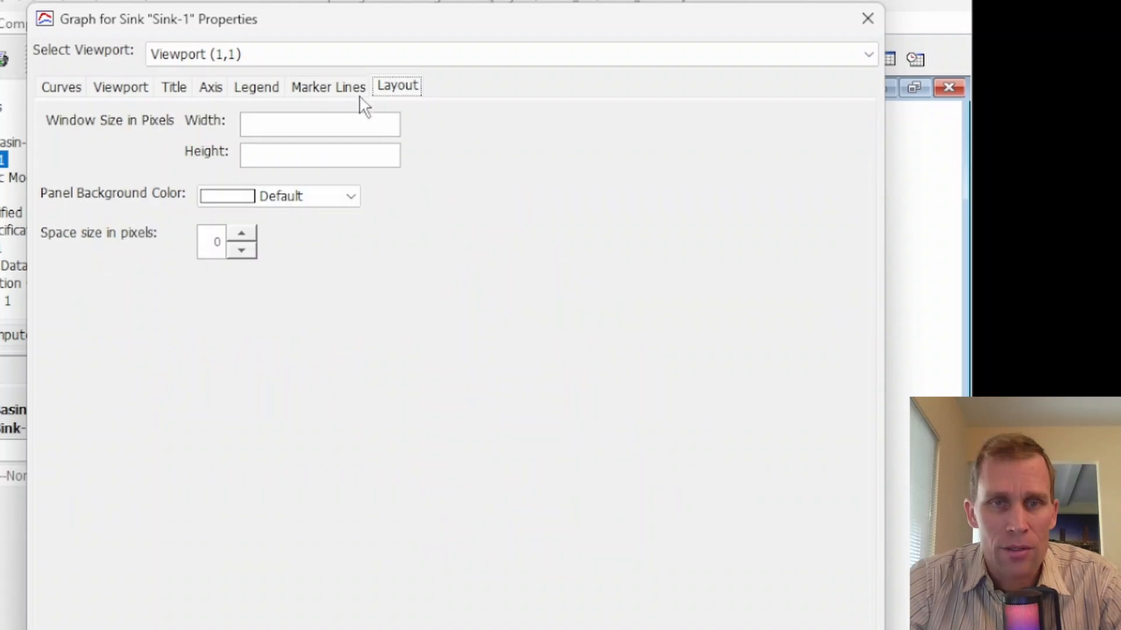
Set the Sink-1 Outflow curve's line color to darkgreen with a thicker weight, apply it, and close the graph after checking it.
left_click(64, 89)
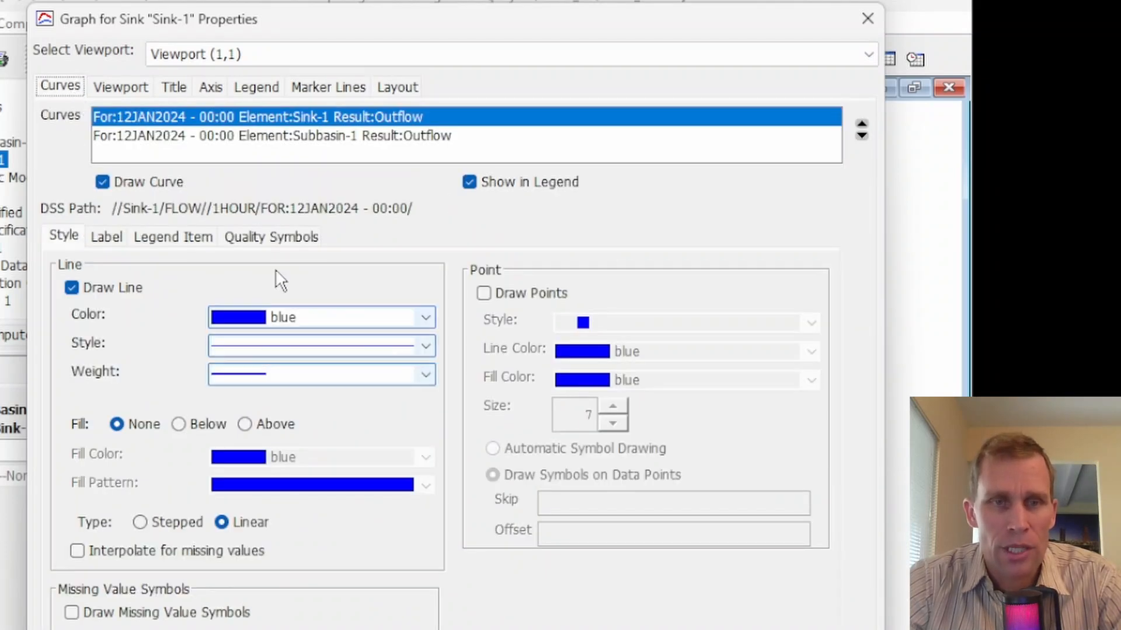
left_click(277, 320)
scroll(289, 405, "down", 5)
scroll(289, 405, "down", 2)
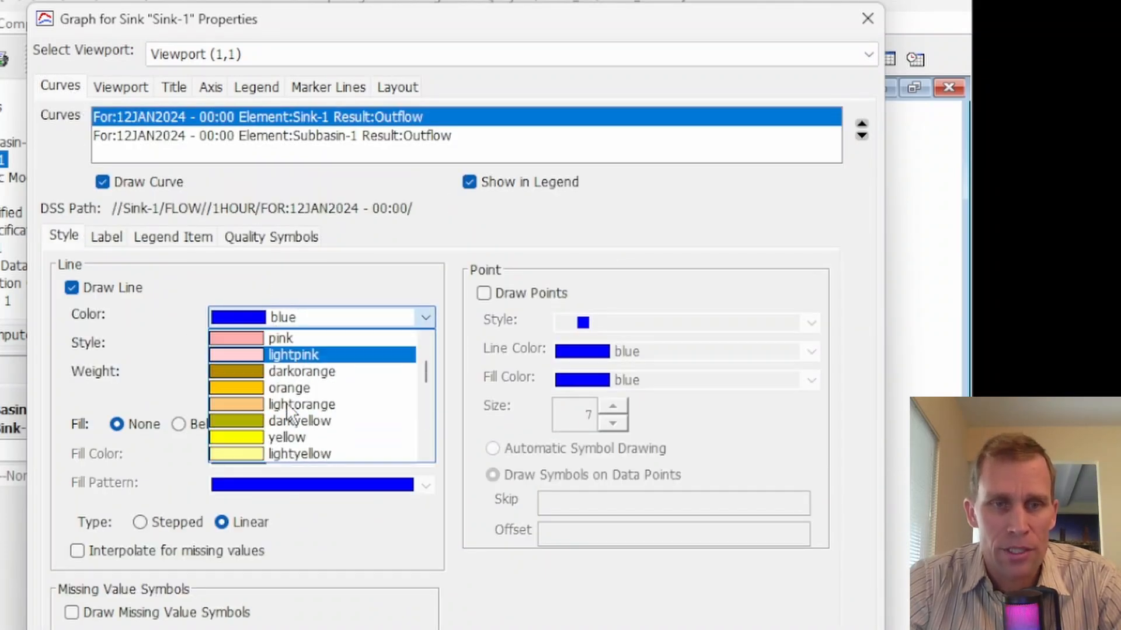
left_click(291, 451)
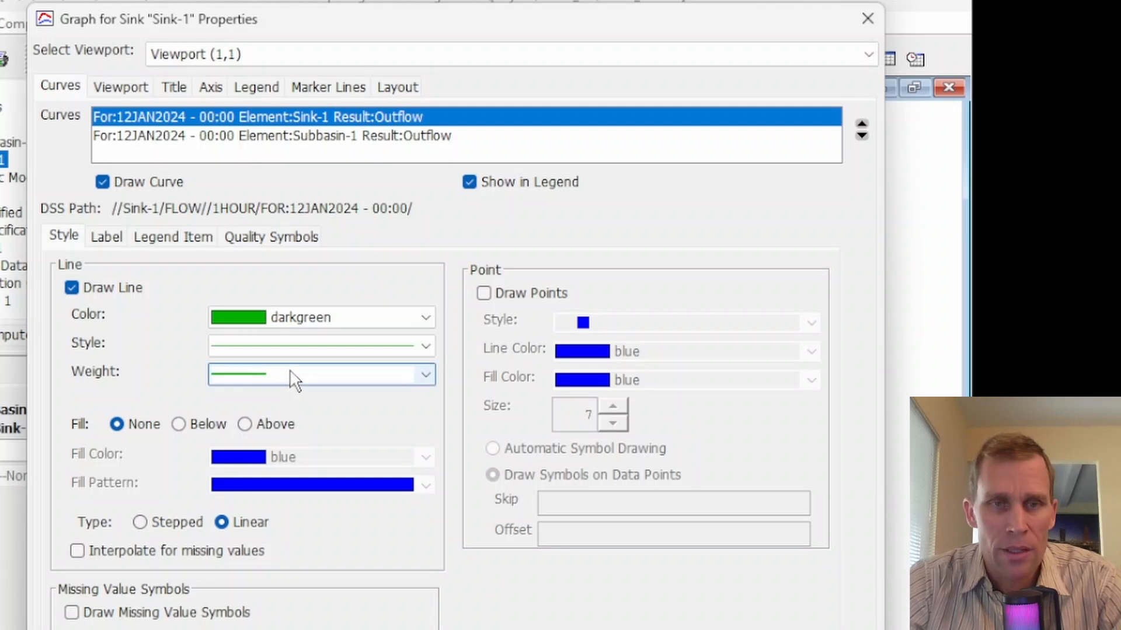
left_click(289, 377)
left_click(290, 417)
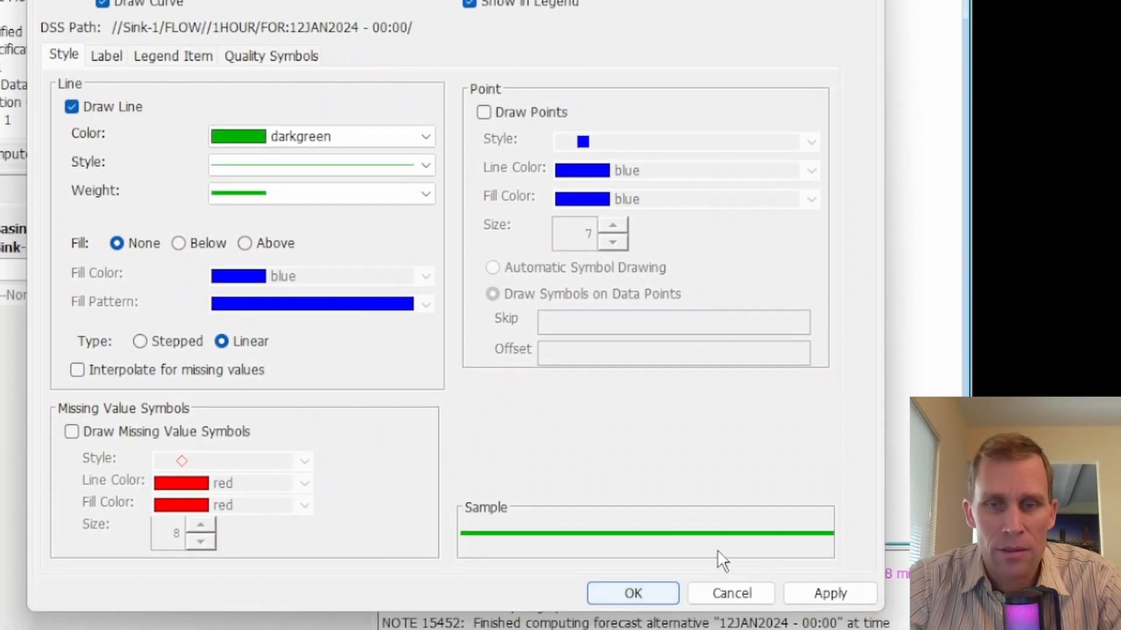
left_click(828, 593)
left_click(635, 592)
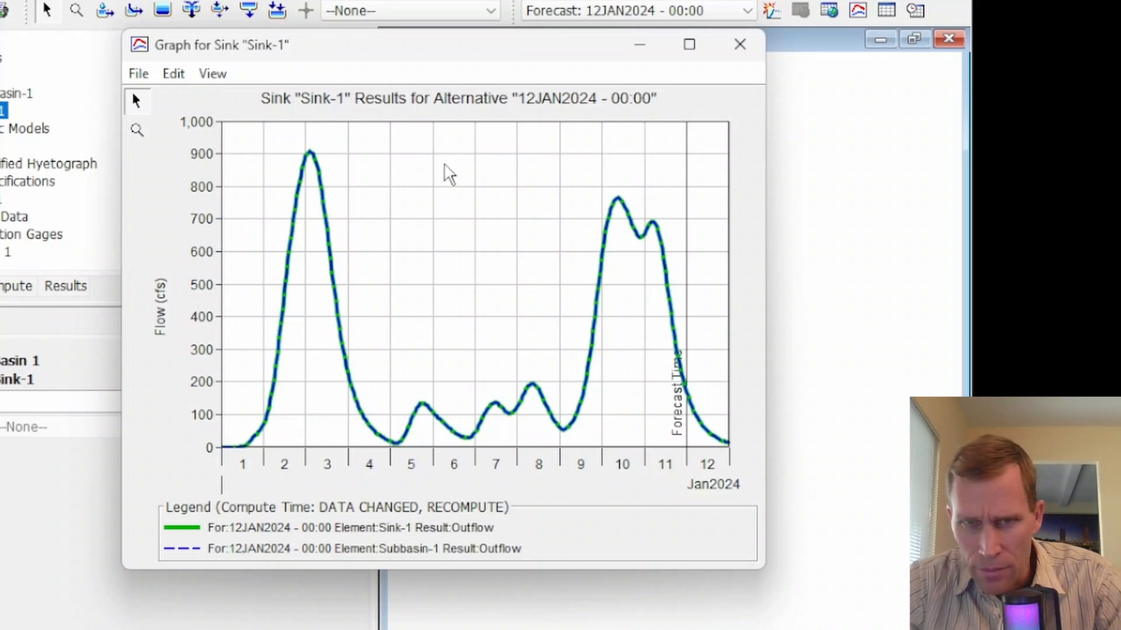
left_click_drag(492, 50, 474, 53)
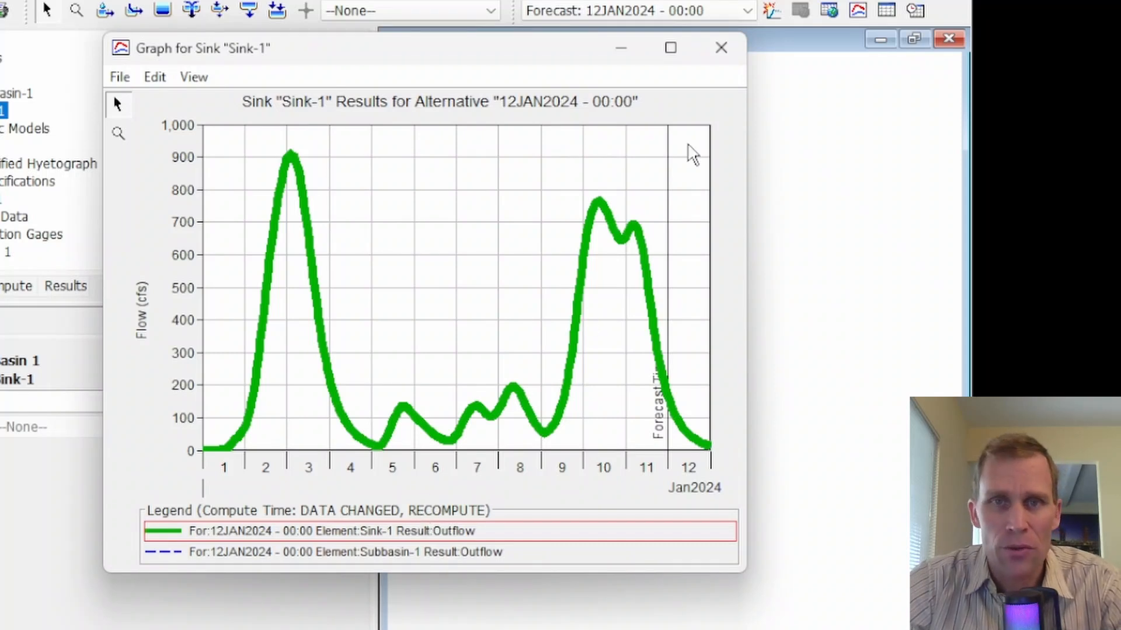
left_click(722, 48)
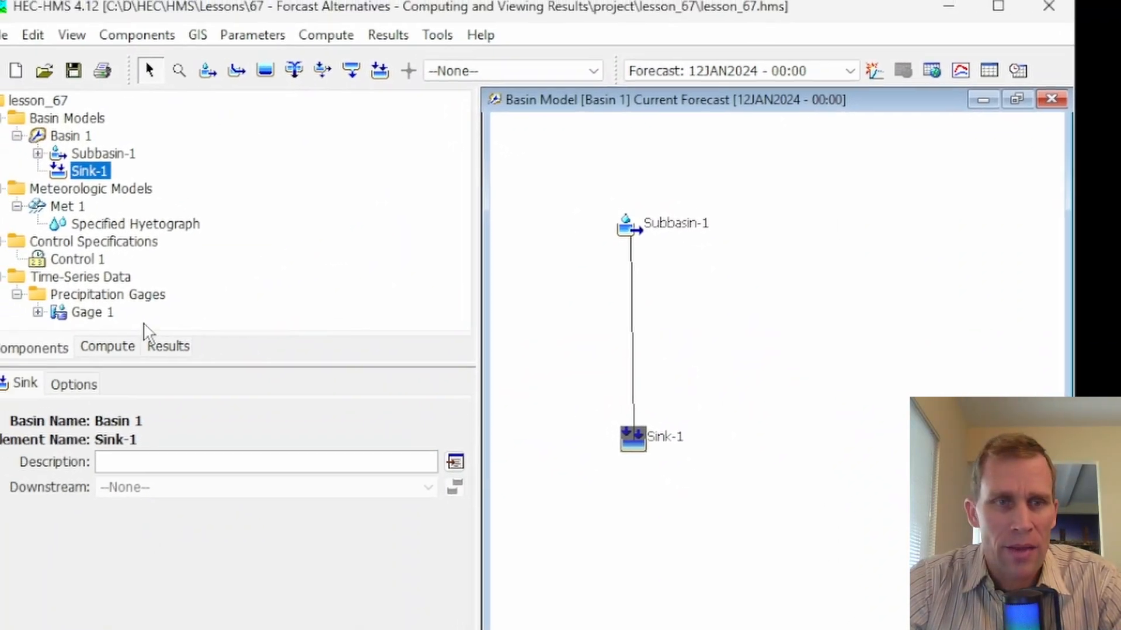
Open the 12JAN2024 - 00:00 forecast alternative's settings and review its models, dates and times.
left_click(43, 308)
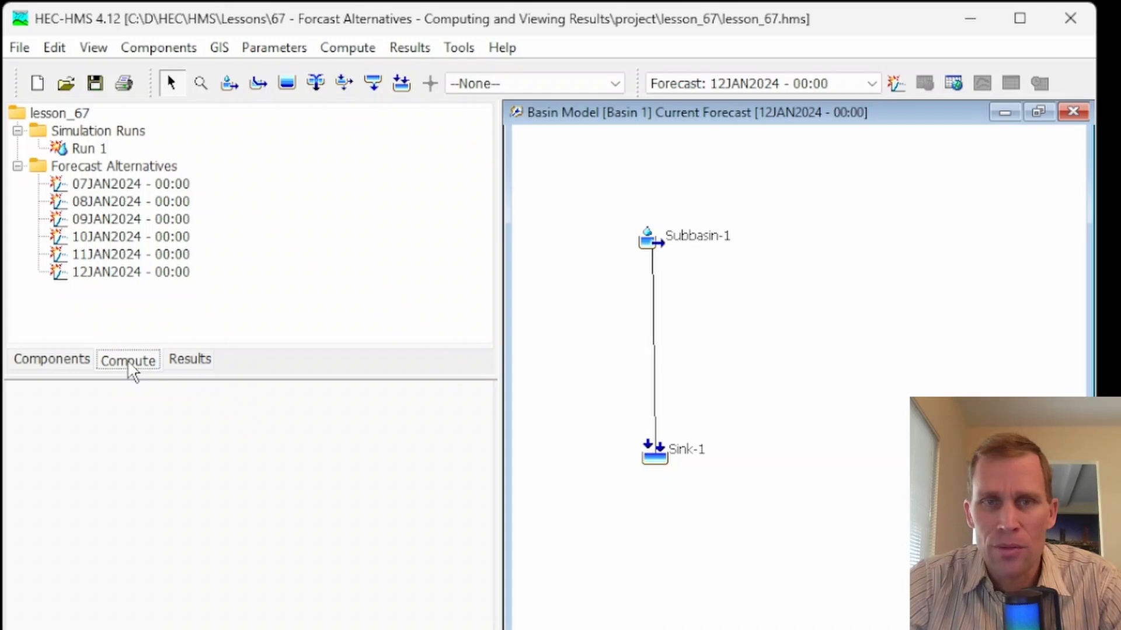
left_click(118, 273)
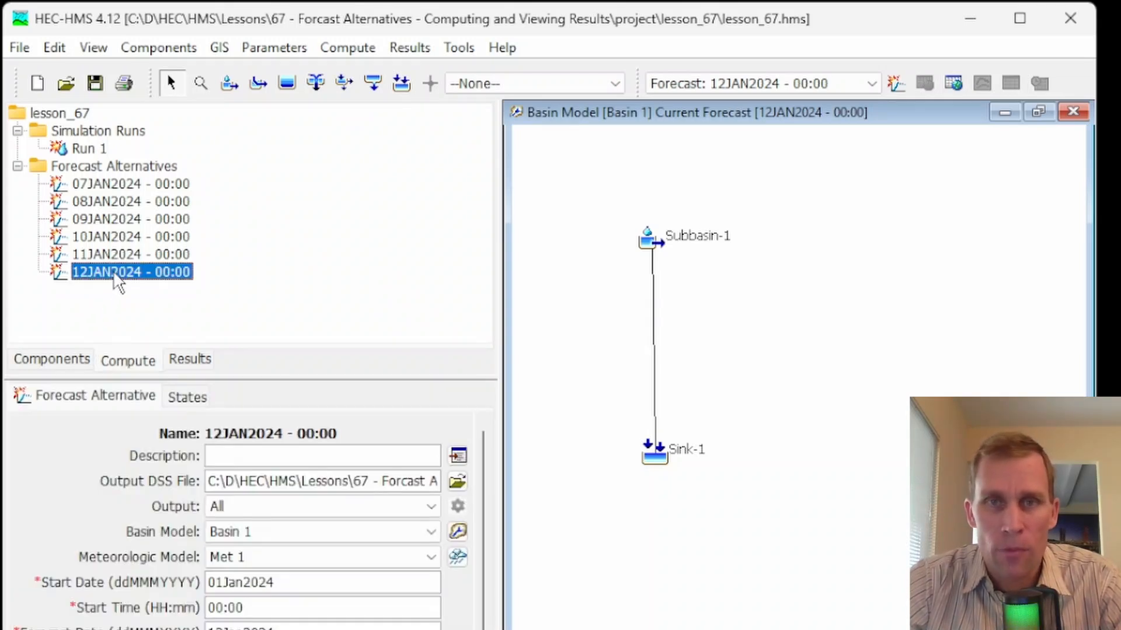
scroll(201, 507, "down", 3)
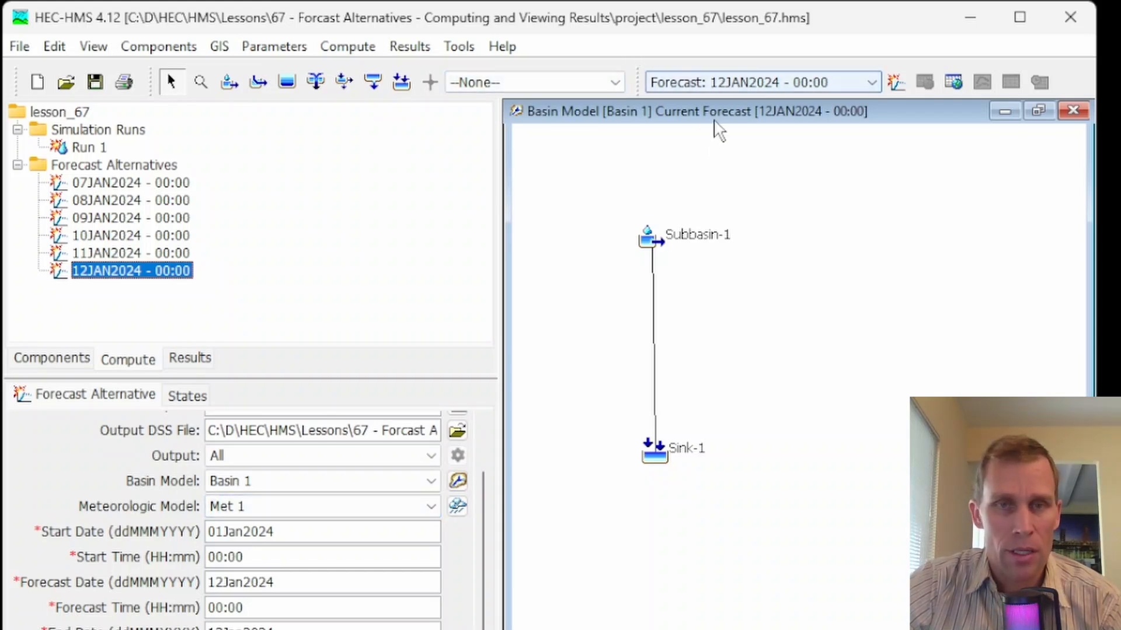
Display the spatial results toolbar with the playback controls and check which results its selection list offers.
left_click(220, 46)
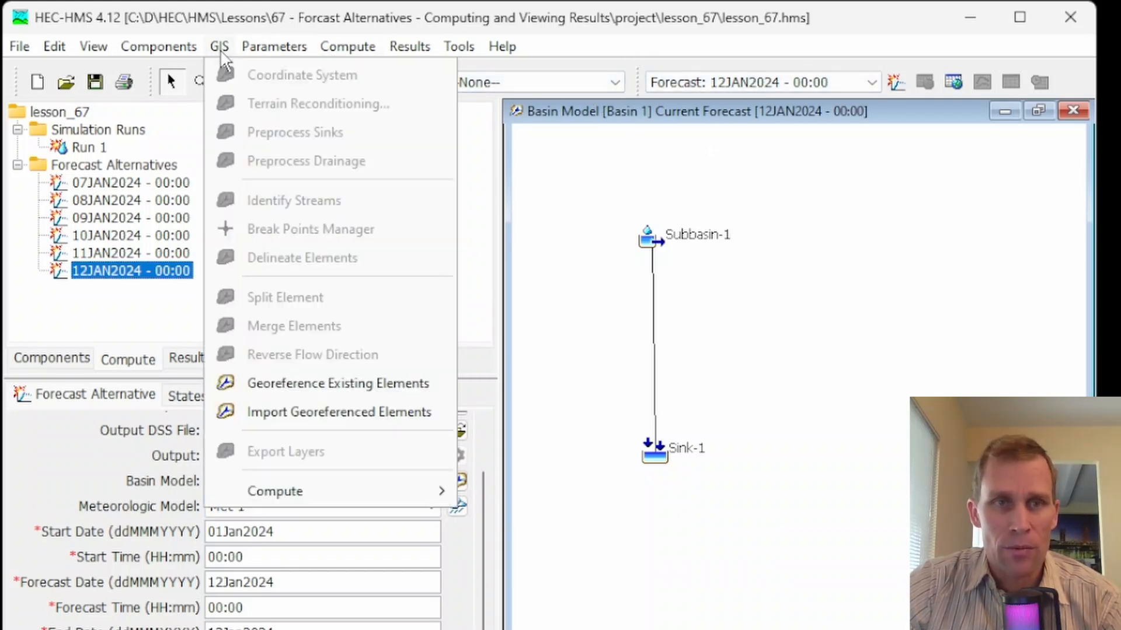
left_click(273, 44)
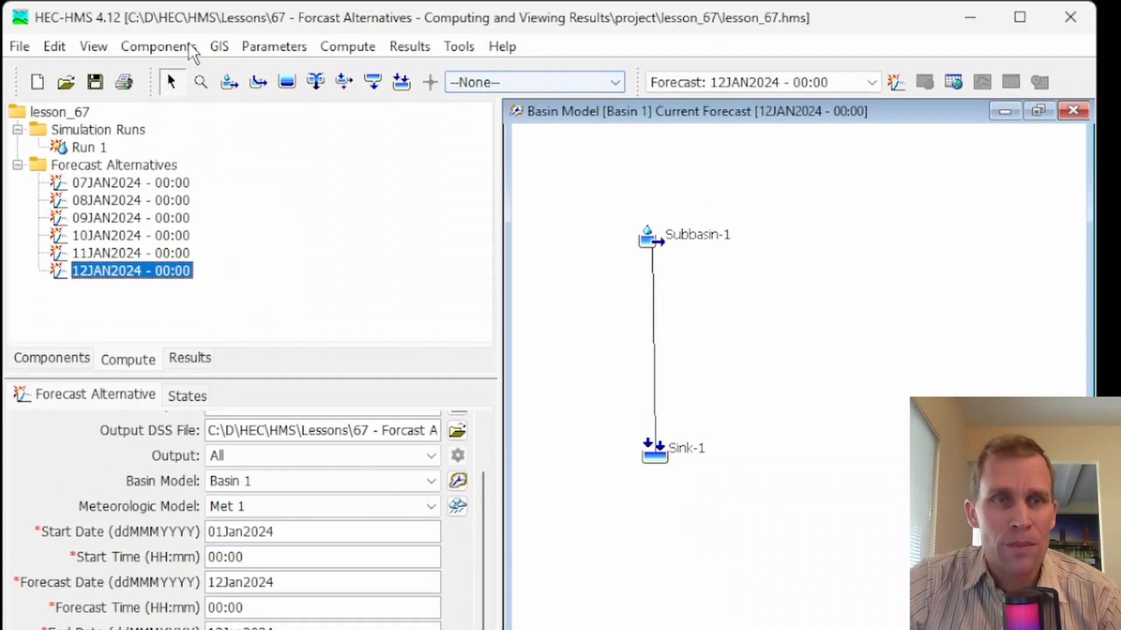
left_click(173, 23)
mouse_move(93, 46)
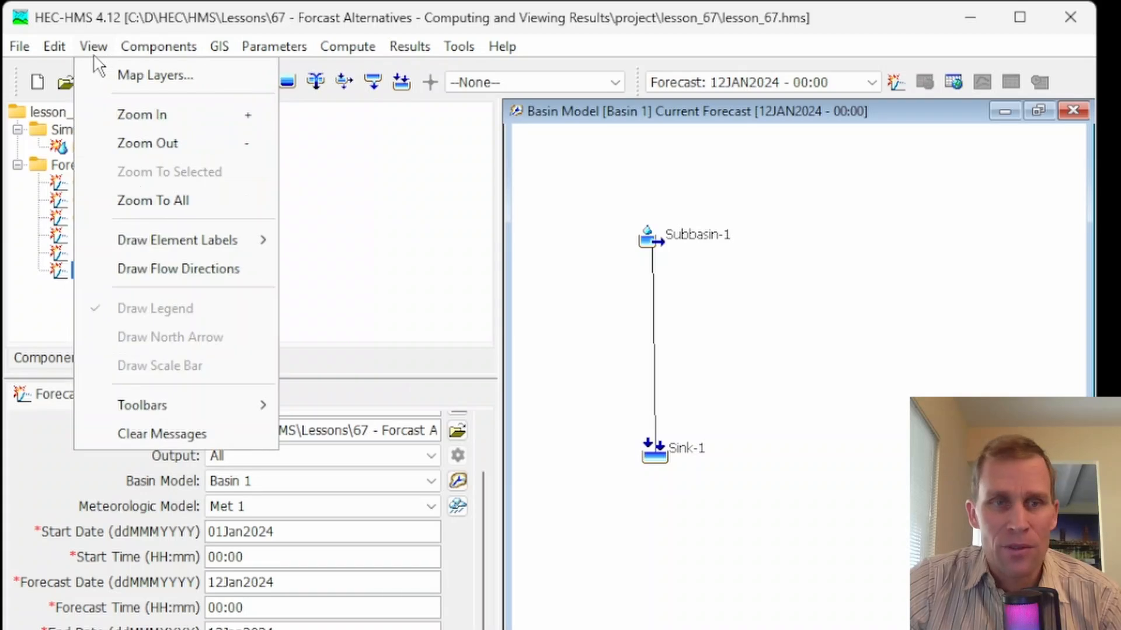
mouse_move(166, 403)
left_click(333, 519)
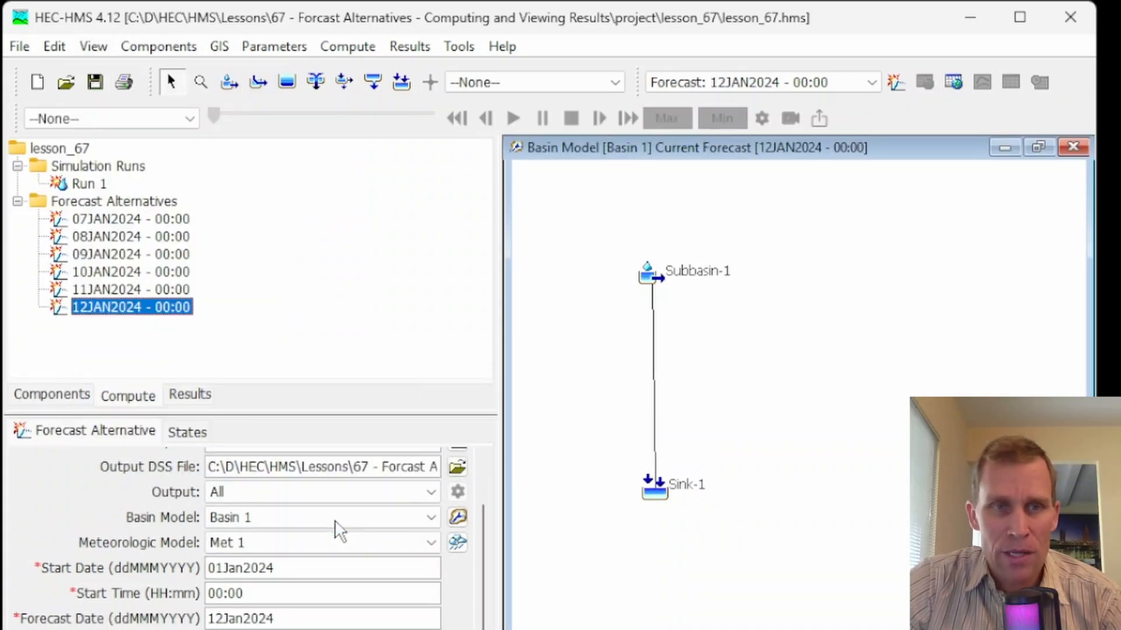
left_click(117, 121)
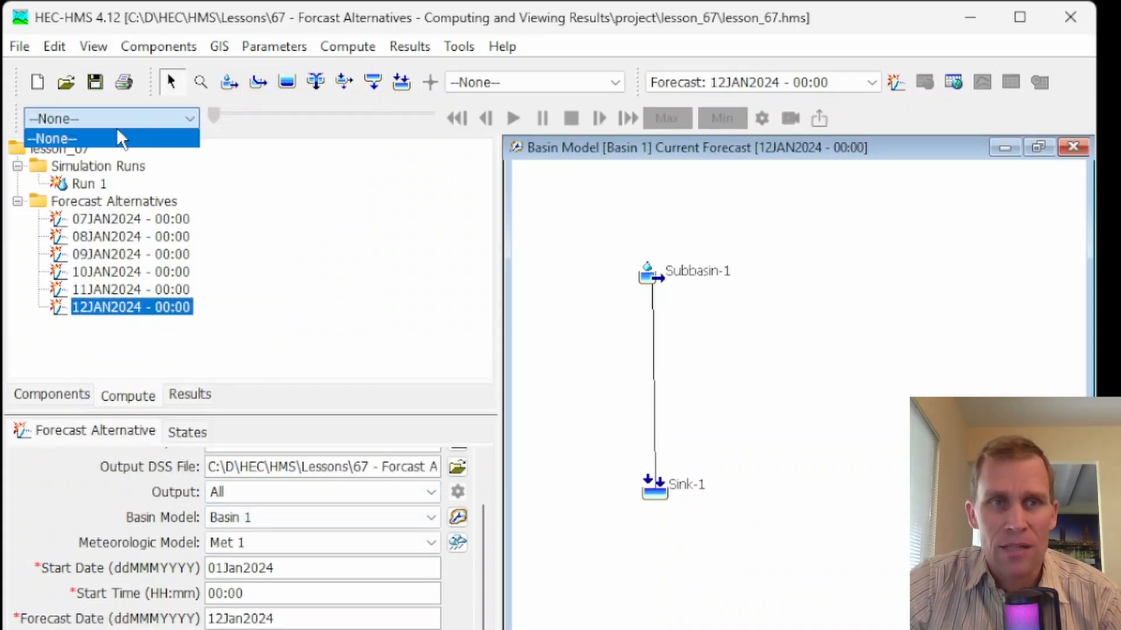
left_click(133, 120)
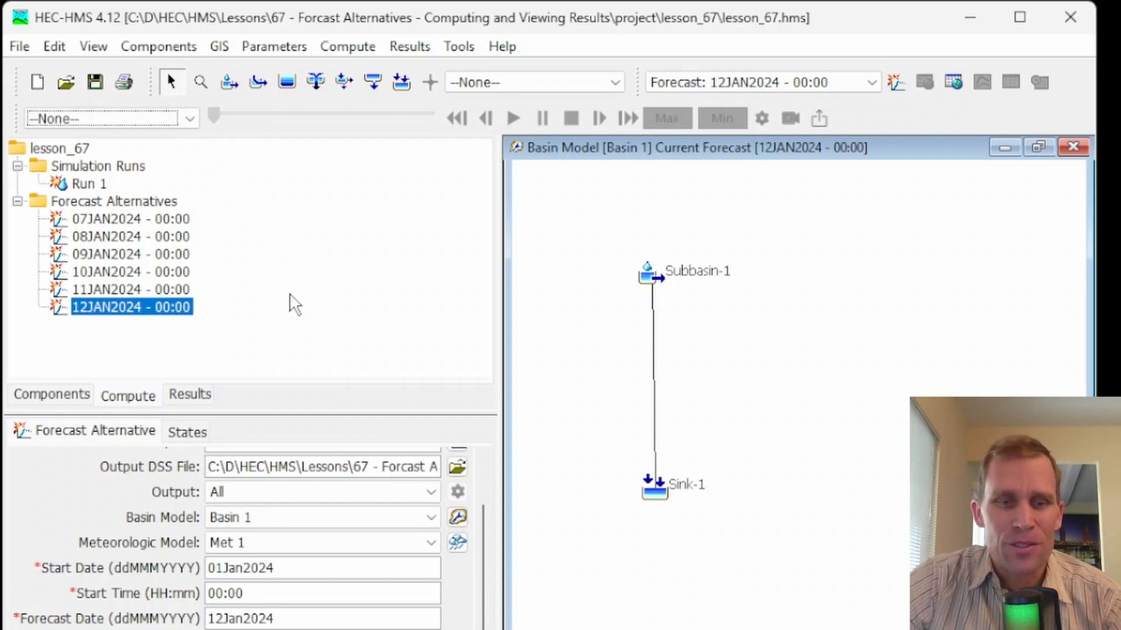
scroll(240, 537, "down", 1)
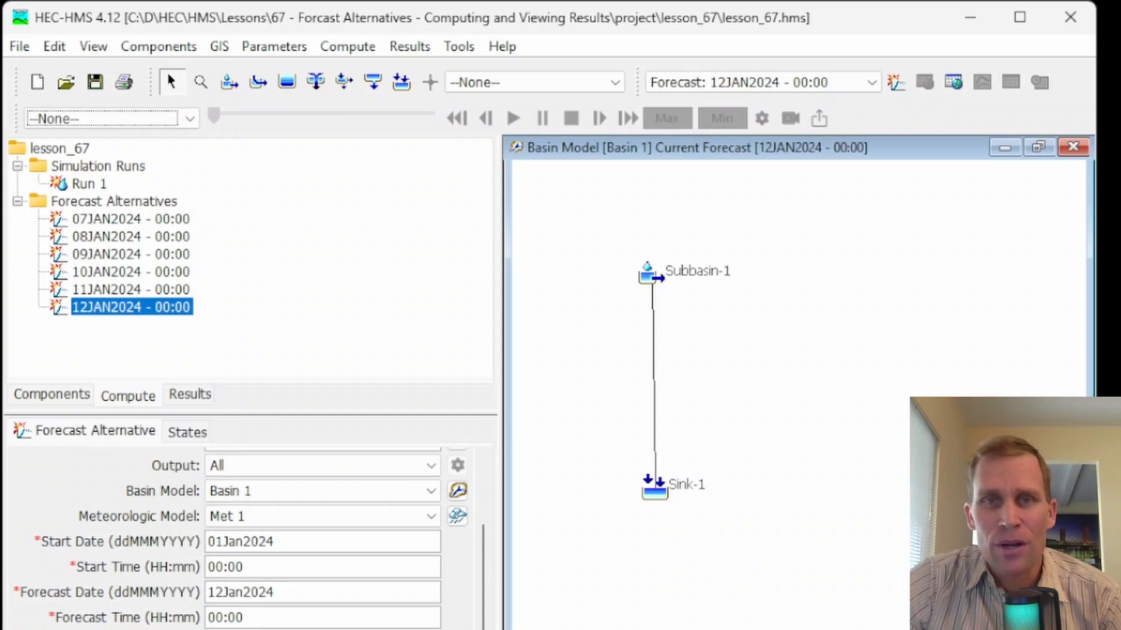
scroll(248, 537, "down", 1)
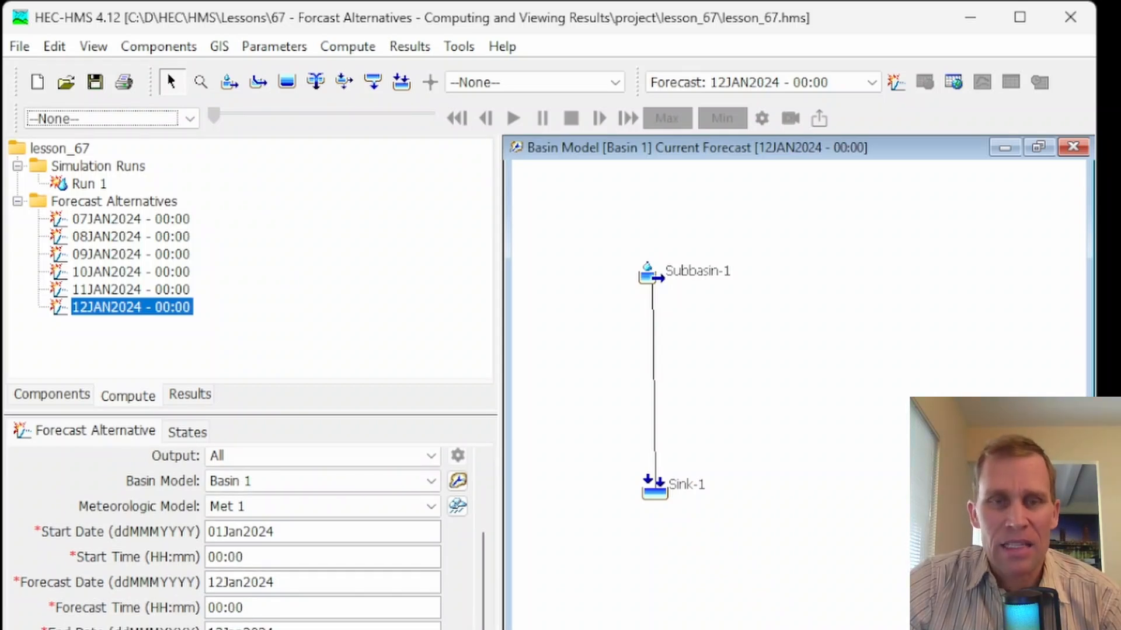